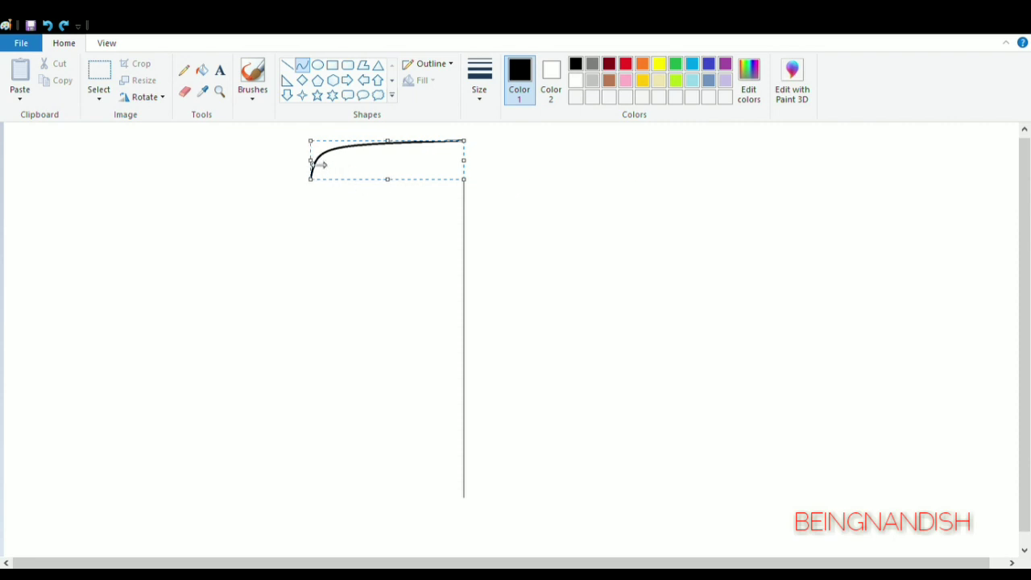
# Finish the roof curve and draw a straight vertical line from its outer end down to form the body's side.
pyautogui.click(438, 198)
pyautogui.click(287, 65)
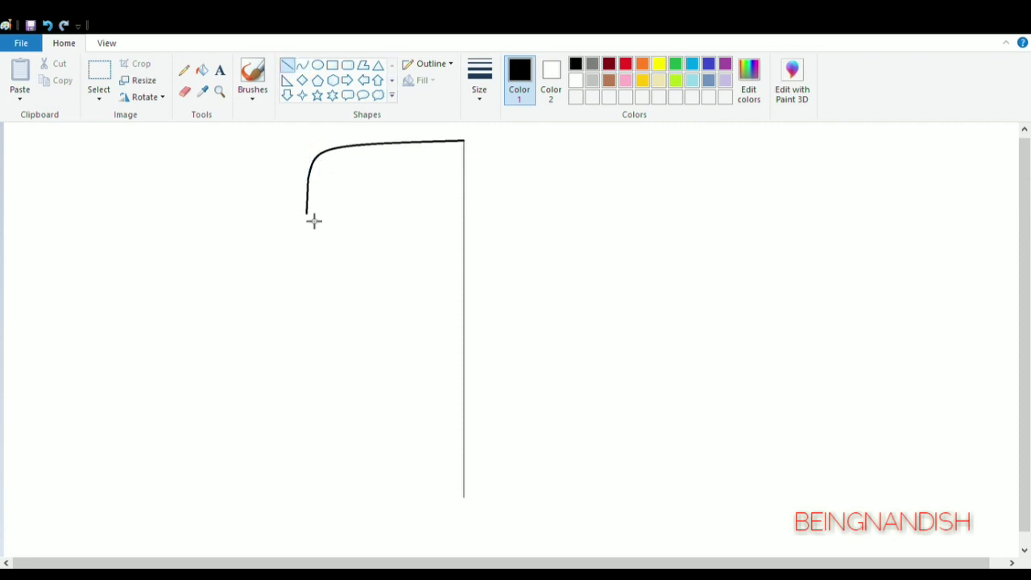
pyautogui.moveTo(314, 221); pyautogui.dragTo(303, 441)
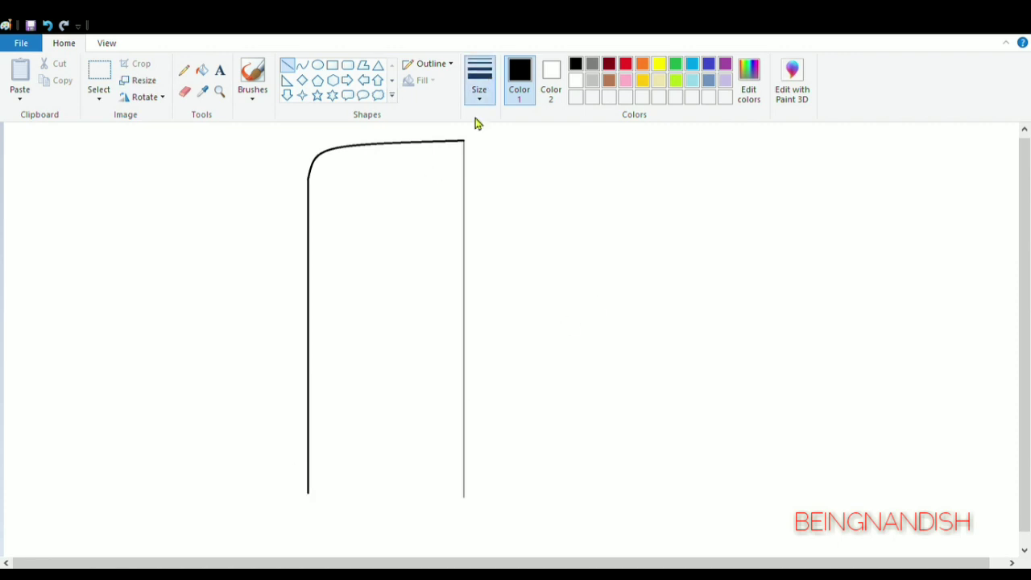
# Draw a thicker curve just inside the roof outline, from the centre line bending down at the outer corner.
pyautogui.moveTo(465, 164); pyautogui.dragTo(315, 224)
pyautogui.click(46, 25)
pyautogui.click(302, 65)
pyautogui.moveTo(465, 162); pyautogui.dragTo(320, 168)
pyautogui.click(394, 166)
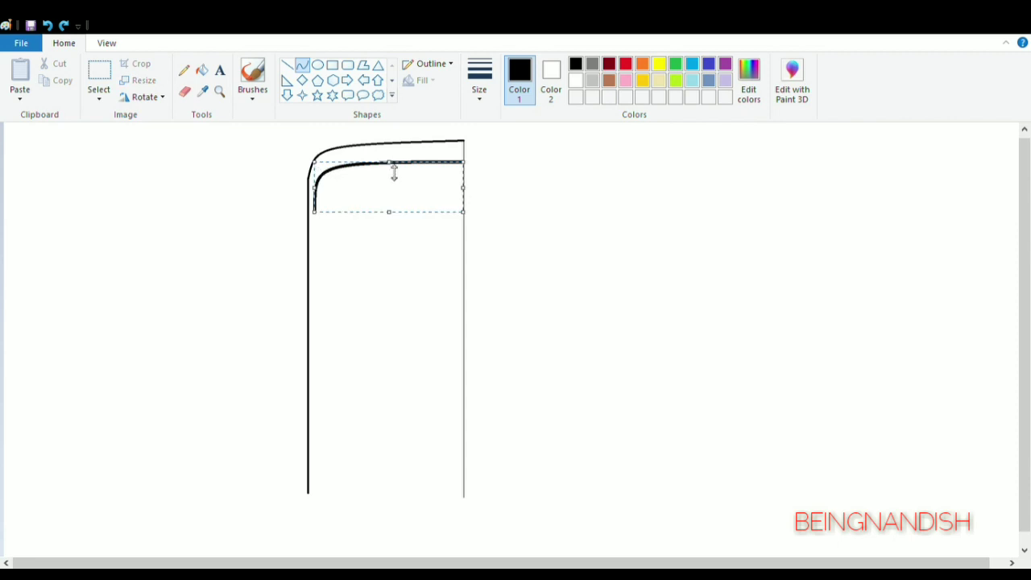
# Extend the inner curve straight down with a thick vertical line parallel to the body's side.
pyautogui.click(287, 64)
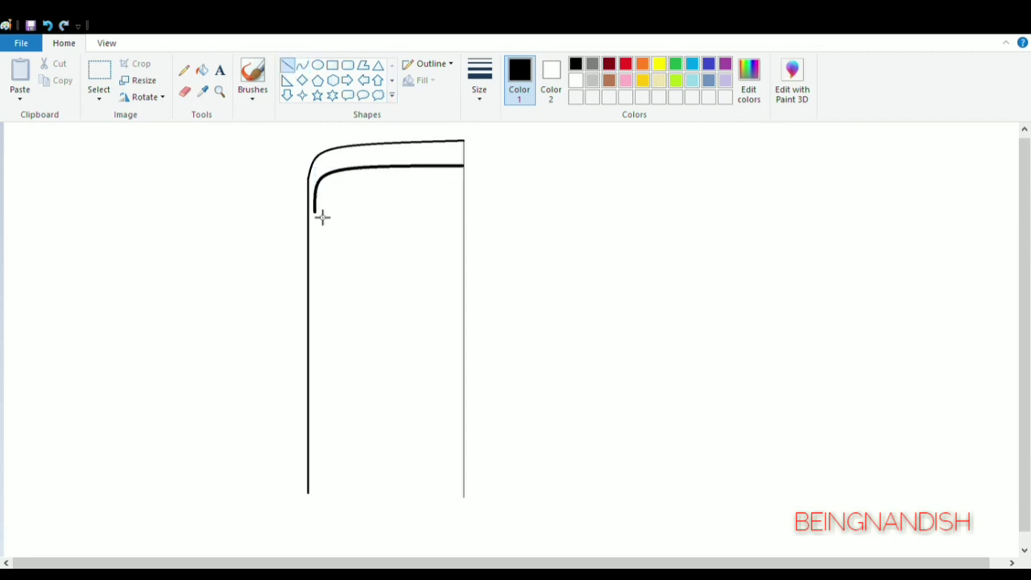
pyautogui.moveTo(315, 212); pyautogui.dragTo(314, 242)
pyautogui.click(47, 25)
pyautogui.click(48, 25)
pyautogui.click(107, 43)
pyautogui.click(19, 79)
pyautogui.scroll(-2, 381, 229)
pyautogui.moveTo(634, 194); pyautogui.dragTo(665, 510)
pyautogui.click(64, 43)
pyautogui.click(106, 43)
pyautogui.click(51, 73)
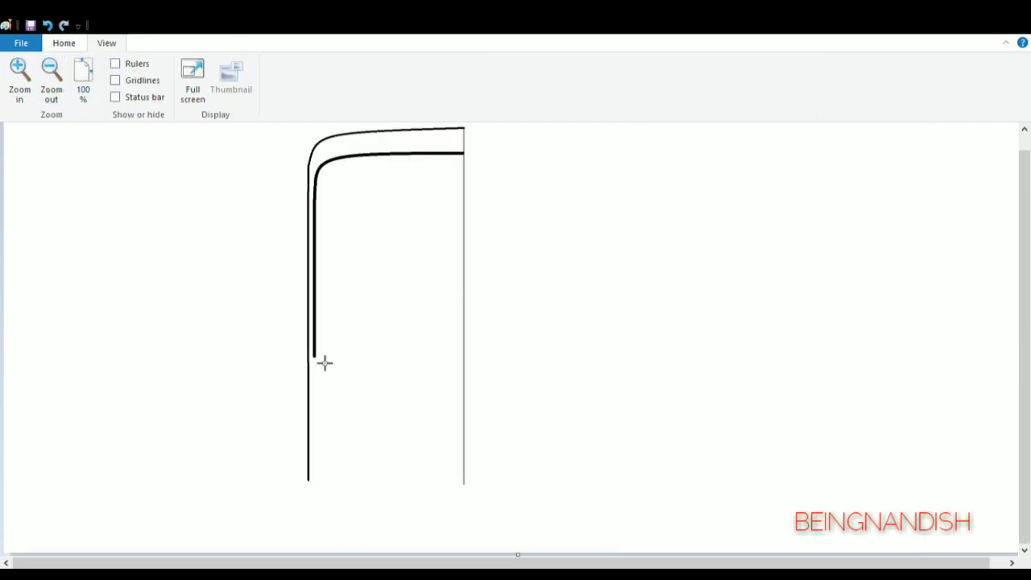
# Close the base of the windshield outline with a rounded corner and a thick horizontal line to the centre line.
pyautogui.moveTo(314, 352)
pyautogui.mouseDown()
pyautogui.moveTo(362, 377)
pyautogui.moveTo(324, 376)
pyautogui.moveTo(466, 371)
pyautogui.mouseUp()
pyautogui.hotkey('ctrl', 'z')
pyautogui.click(63, 42)
pyautogui.click(288, 64)
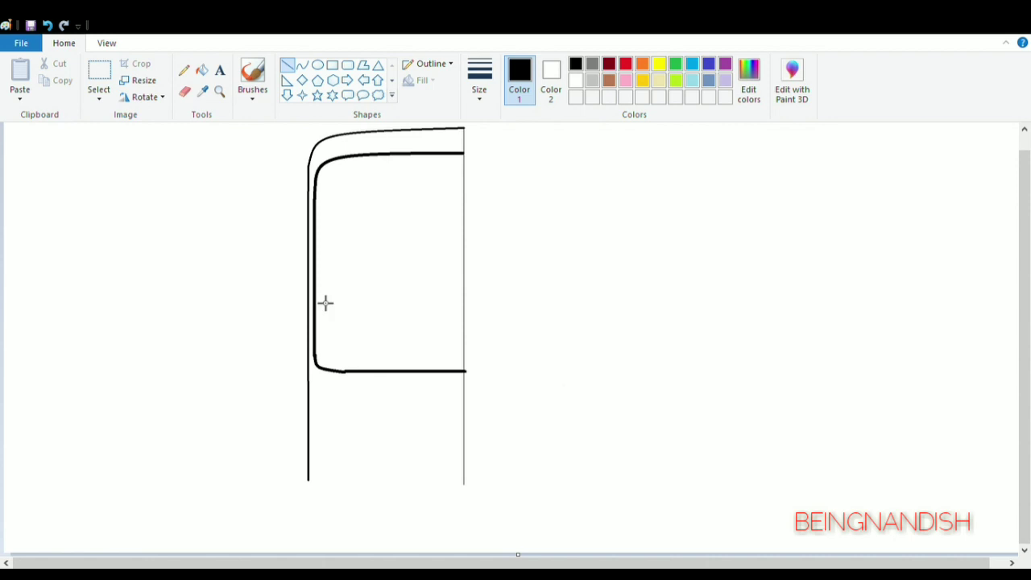
# Draw a second thick line with a curved corner just above the windshield's bottom line, ending at the centre line.
pyautogui.moveTo(315, 324); pyautogui.dragTo(375, 342)
pyautogui.click(47, 25)
pyautogui.click(302, 65)
pyautogui.moveTo(315, 328); pyautogui.dragTo(356, 353)
pyautogui.moveTo(364, 361)
pyautogui.mouseDown()
pyautogui.moveTo(327, 360)
pyautogui.moveTo(341, 361)
pyautogui.moveTo(339, 352)
pyautogui.mouseUp()
pyautogui.click(328, 163)
pyautogui.click(288, 64)
pyautogui.moveTo(356, 345); pyautogui.dragTo(464, 344)
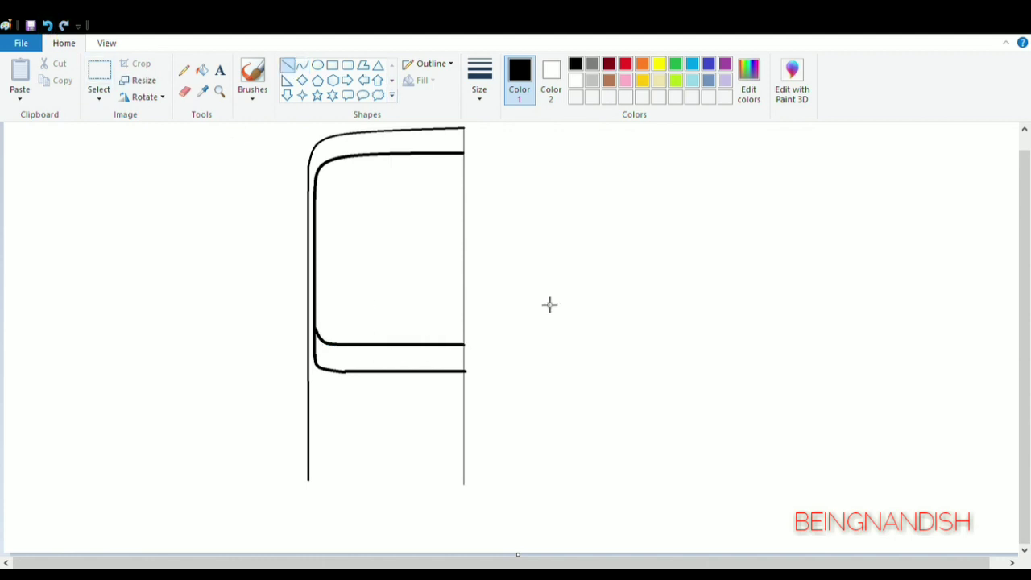
# Draw a thin curved line across the upper windshield and a small circle near the corner of the roof band.
pyautogui.click(106, 42)
pyautogui.click(19, 80)
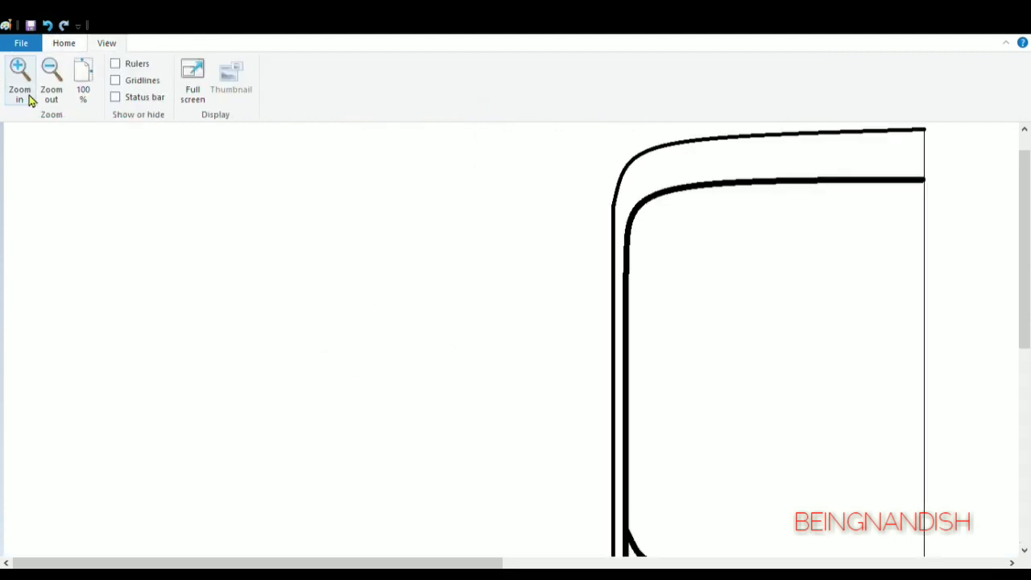
pyautogui.click(64, 43)
pyautogui.moveTo(633, 266); pyautogui.dragTo(934, 250)
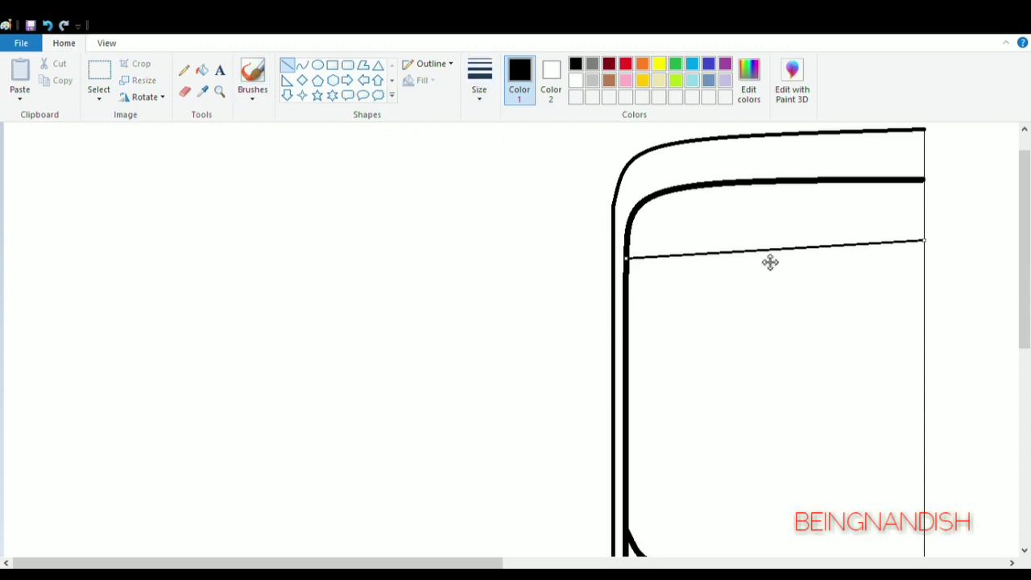
pyautogui.click(48, 25)
pyautogui.click(302, 64)
pyautogui.moveTo(631, 269); pyautogui.dragTo(930, 253)
pyautogui.click(693, 258)
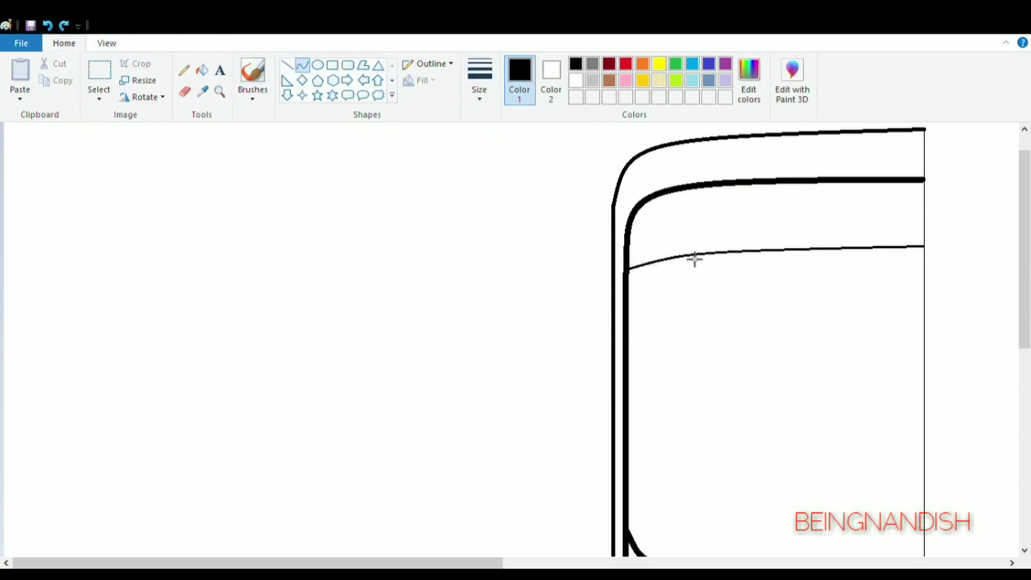
pyautogui.click(692, 257)
pyautogui.click(317, 64)
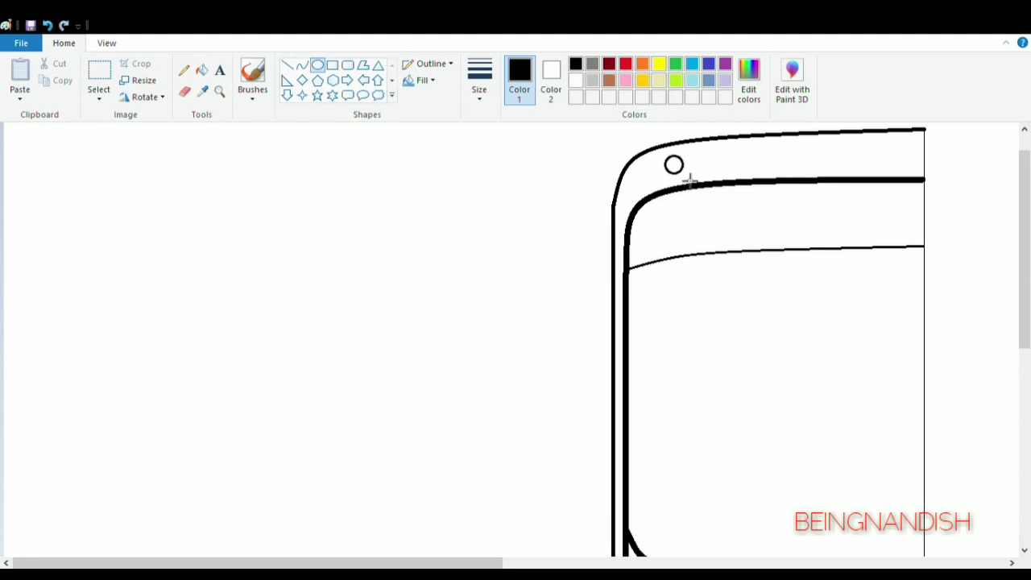
# Draw two stacked rounded rectangles outside the body's side for the mirror, the lower one wider than the upper.
pyautogui.click(346, 68)
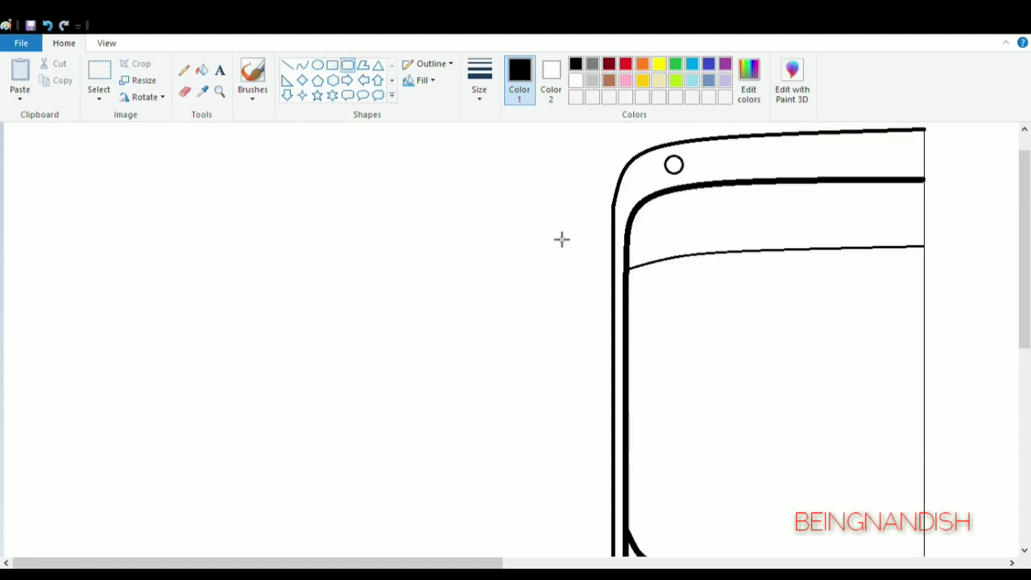
pyautogui.moveTo(564, 207)
pyautogui.mouseDown()
pyautogui.moveTo(598, 282)
pyautogui.moveTo(599, 256)
pyautogui.moveTo(588, 255)
pyautogui.moveTo(591, 318)
pyautogui.moveTo(609, 362)
pyautogui.moveTo(605, 355)
pyautogui.mouseUp()
pyautogui.click(518, 199)
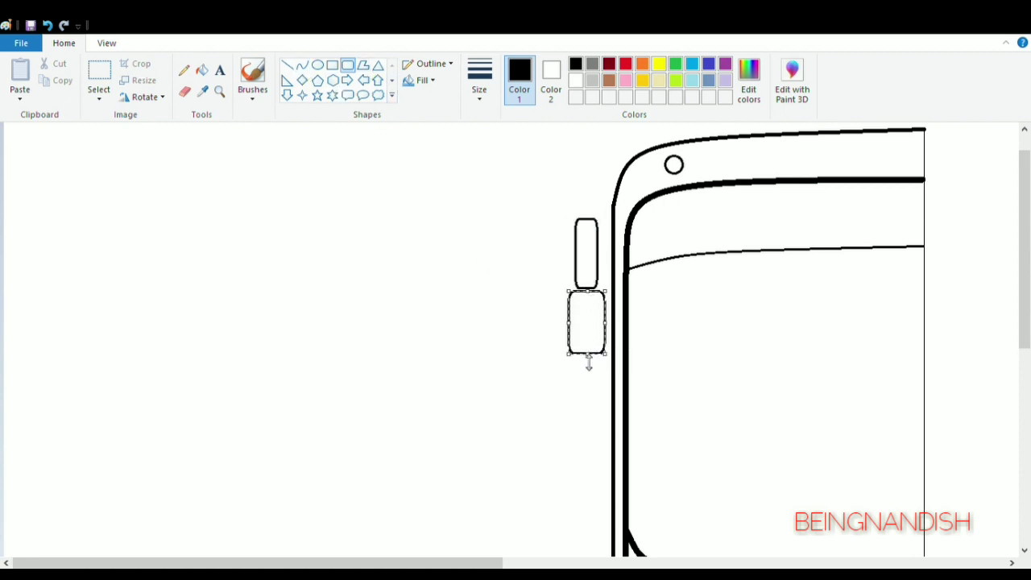
pyautogui.moveTo(569, 322); pyautogui.dragTo(587, 296)
pyautogui.moveTo(588, 353); pyautogui.dragTo(588, 364)
pyautogui.click(533, 261)
# Join the two mirror housings with short connecting lines and attach the upper one to the body with a curved bracket.
pyautogui.scroll(1, 428, 274)
pyautogui.scroll(-1, 428, 274)
pyautogui.click(303, 65)
pyautogui.scroll(1, 606, 282)
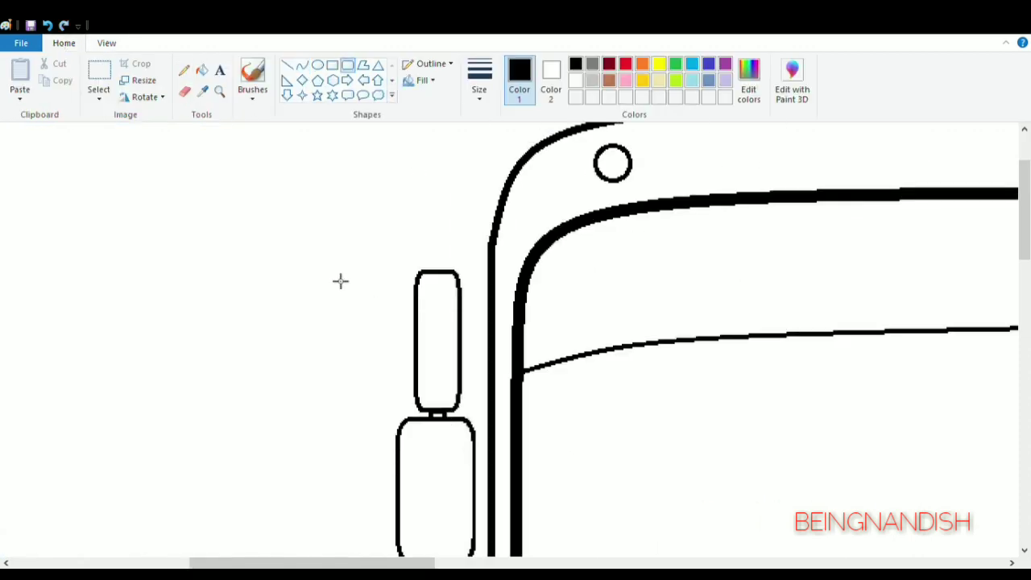
pyautogui.click(287, 65)
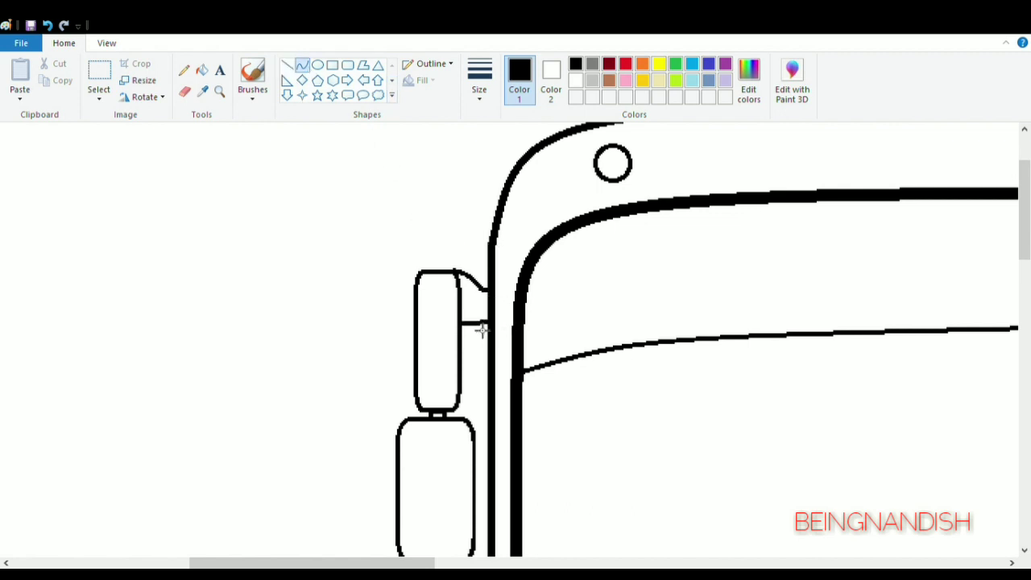
pyautogui.click(484, 328)
pyautogui.click(433, 239)
# Add a small horizontal rounded rectangle inside the upper mirror housing.
pyautogui.click(347, 65)
pyautogui.moveTo(417, 333); pyautogui.dragTo(448, 350)
pyautogui.click(333, 279)
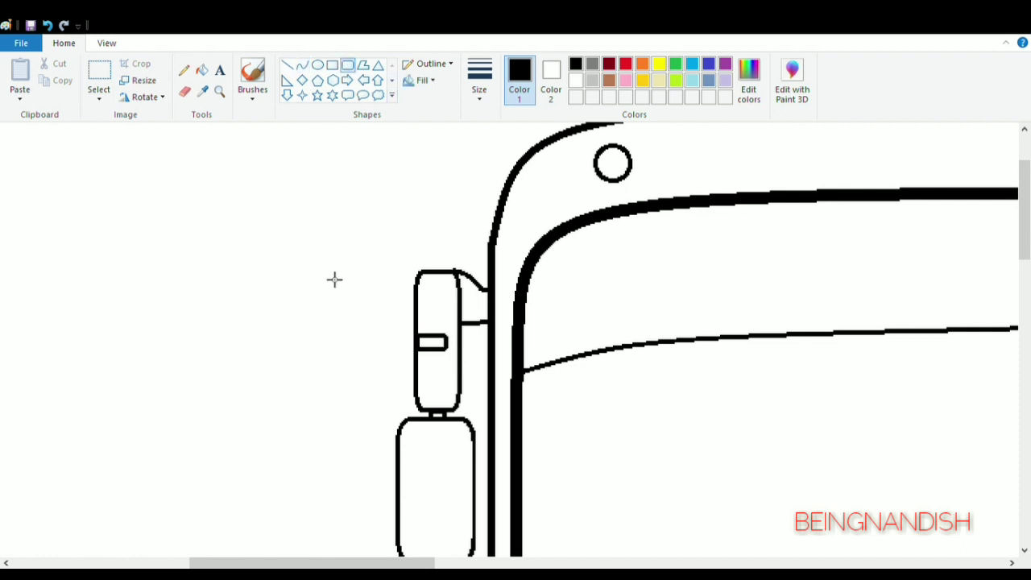
# Draw thin inner edge lines along the inner side and base of the lower mirror housing.
pyautogui.scroll(-3, 333, 279)
pyautogui.click(304, 67)
pyautogui.moveTo(462, 315); pyautogui.dragTo(464, 448)
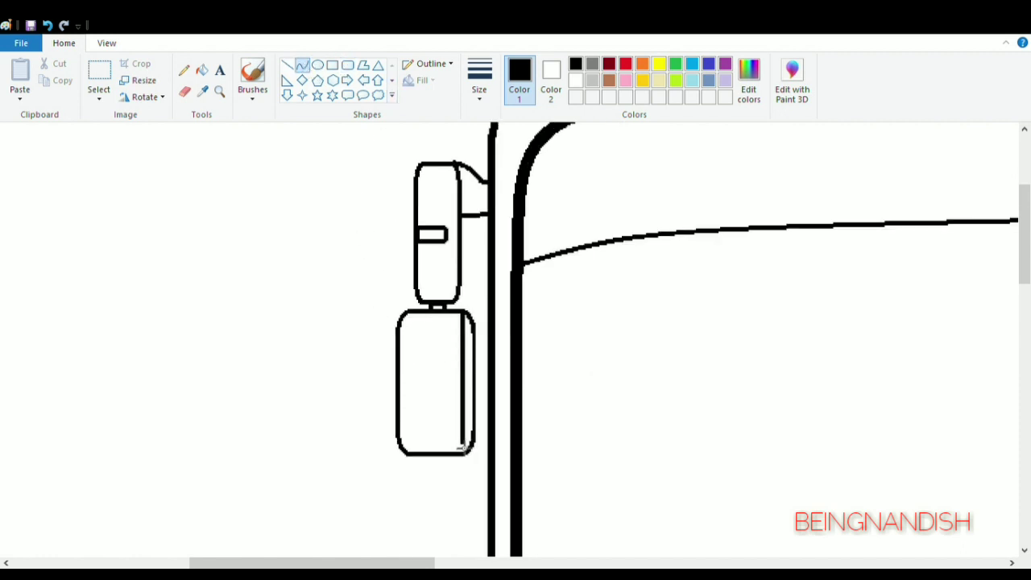
pyautogui.click(47, 27)
pyautogui.moveTo(460, 314); pyautogui.dragTo(467, 450)
pyautogui.click(288, 65)
pyautogui.click(47, 26)
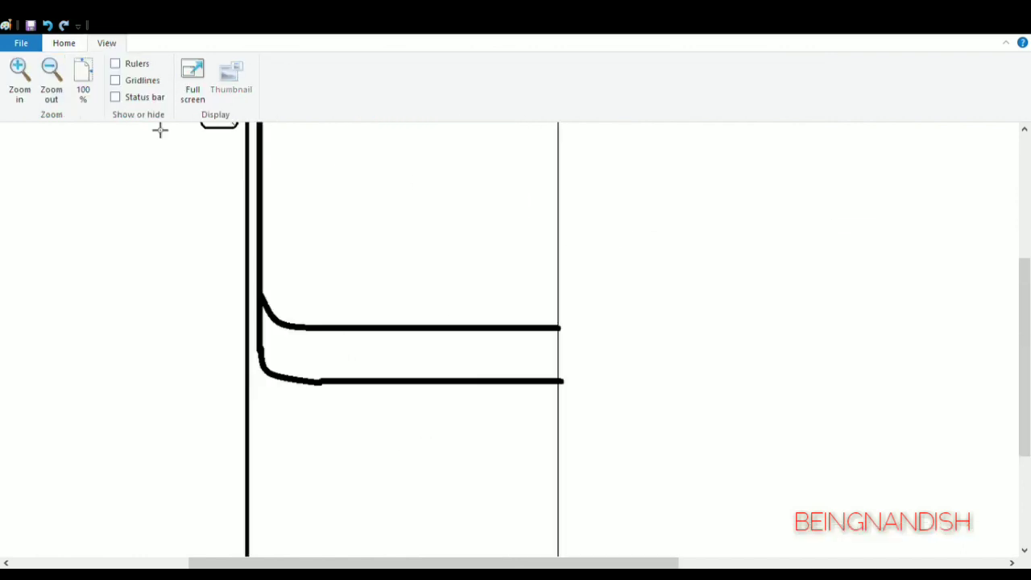
# Draw a thin line with a curved end between the two thick bars below the windshield, running to the centre line.
pyautogui.click(62, 44)
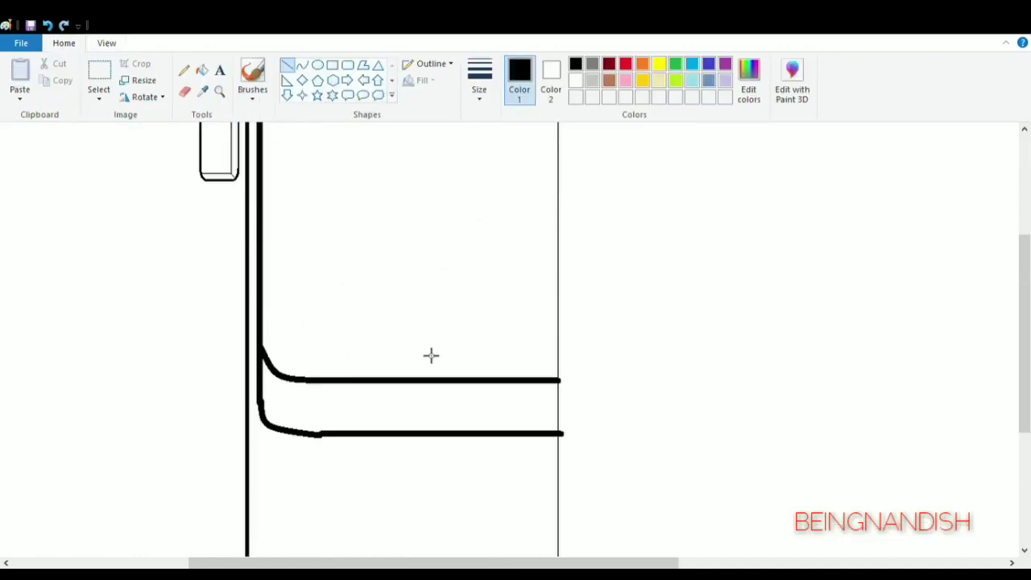
pyautogui.moveTo(346, 432); pyautogui.dragTo(404, 398)
pyautogui.moveTo(405, 398)
pyautogui.mouseDown()
pyautogui.moveTo(373, 407)
pyautogui.moveTo(377, 394)
pyautogui.mouseUp()
pyautogui.click(372, 406)
pyautogui.moveTo(407, 415)
pyautogui.mouseDown()
pyautogui.moveTo(381, 411)
pyautogui.moveTo(555, 395)
pyautogui.mouseUp()
pyautogui.click(411, 331)
# Draw a smaller parallel curve and straight line inside the thin panel outline, ending at the centre line.
pyautogui.click(383, 412)
pyautogui.click(288, 64)
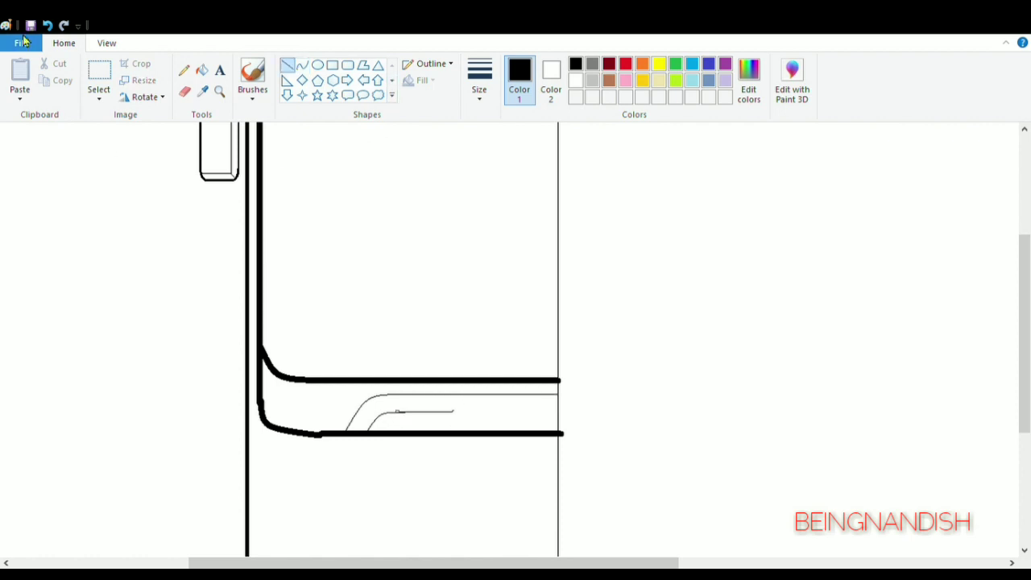
pyautogui.moveTo(389, 413); pyautogui.dragTo(558, 413)
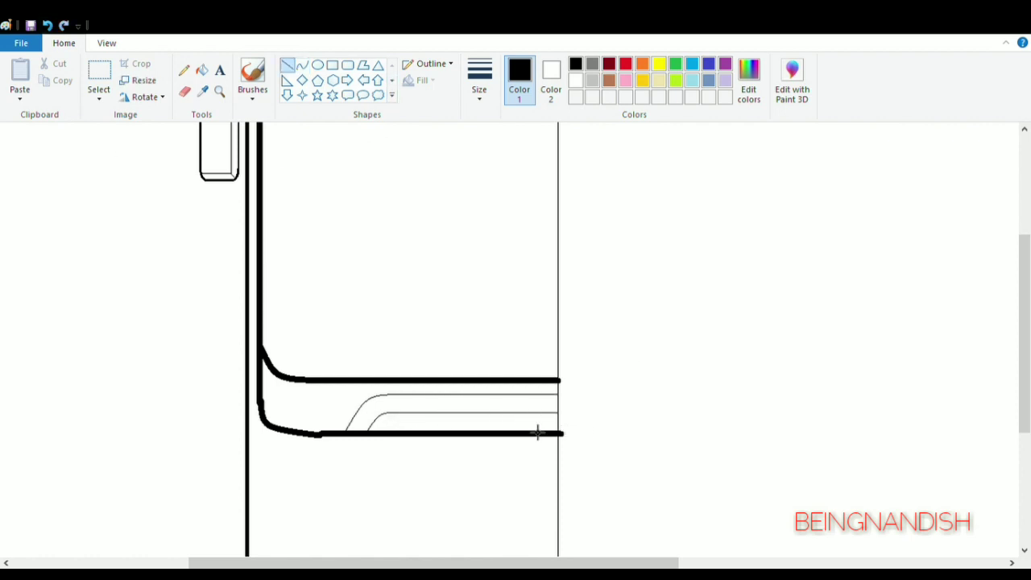
# Complete the panel outline below the lowest thick bar with a curved corner and a thin horizontal line to the centre line.
pyautogui.scroll(-3, 537, 434)
pyautogui.hotkey('ctrl', 'z')
pyautogui.moveTo(380, 347)
pyautogui.mouseDown()
pyautogui.moveTo(360, 347)
pyautogui.moveTo(558, 339)
pyautogui.mouseUp()
pyautogui.click(302, 64)
pyautogui.click(360, 350)
pyautogui.click(288, 65)
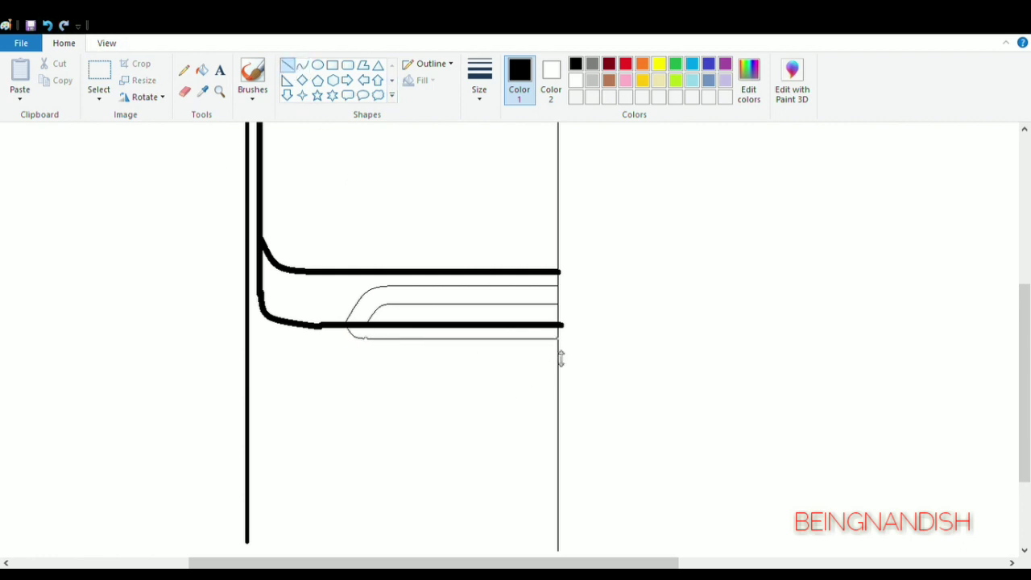
# Draw a slanted leaf-shaped headlight from two curves, starting at the body's side and sloping down toward the centre.
pyautogui.scroll(-3, 612, 370)
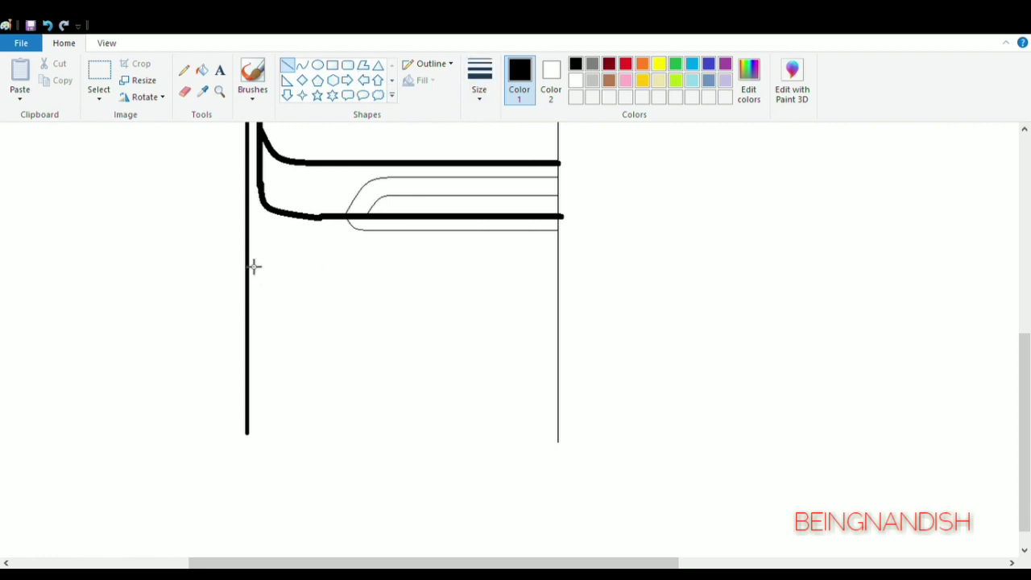
pyautogui.click(301, 67)
pyautogui.moveTo(249, 264); pyautogui.dragTo(369, 360)
pyautogui.moveTo(368, 353)
pyautogui.mouseDown()
pyautogui.moveTo(370, 320)
pyautogui.moveTo(365, 350)
pyautogui.mouseUp()
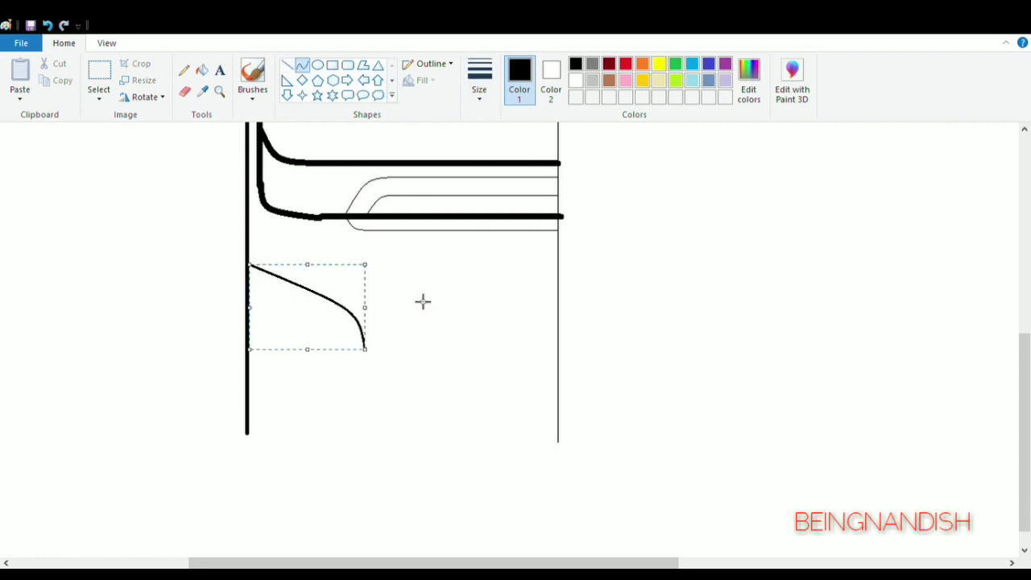
pyautogui.click(423, 303)
pyautogui.moveTo(263, 274); pyautogui.dragTo(267, 305)
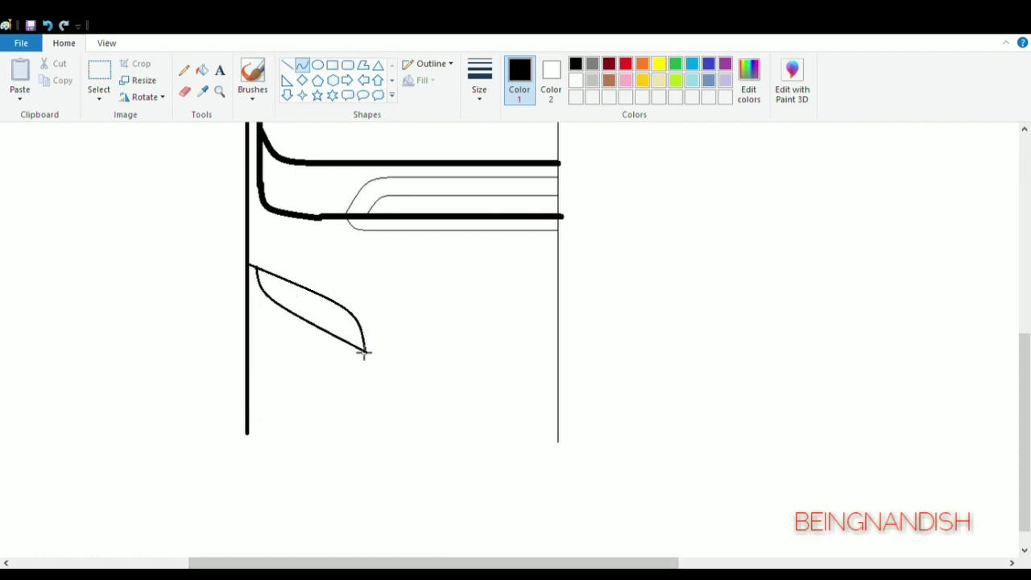
# Draw a curved line from the headlight's tip to the centre line, with an arched grille outline above it.
pyautogui.moveTo(364, 352); pyautogui.dragTo(559, 365)
pyautogui.moveTo(404, 370)
pyautogui.mouseDown()
pyautogui.moveTo(389, 371)
pyautogui.moveTo(559, 319)
pyautogui.mouseUp()
pyautogui.moveTo(473, 341); pyautogui.dragTo(418, 324)
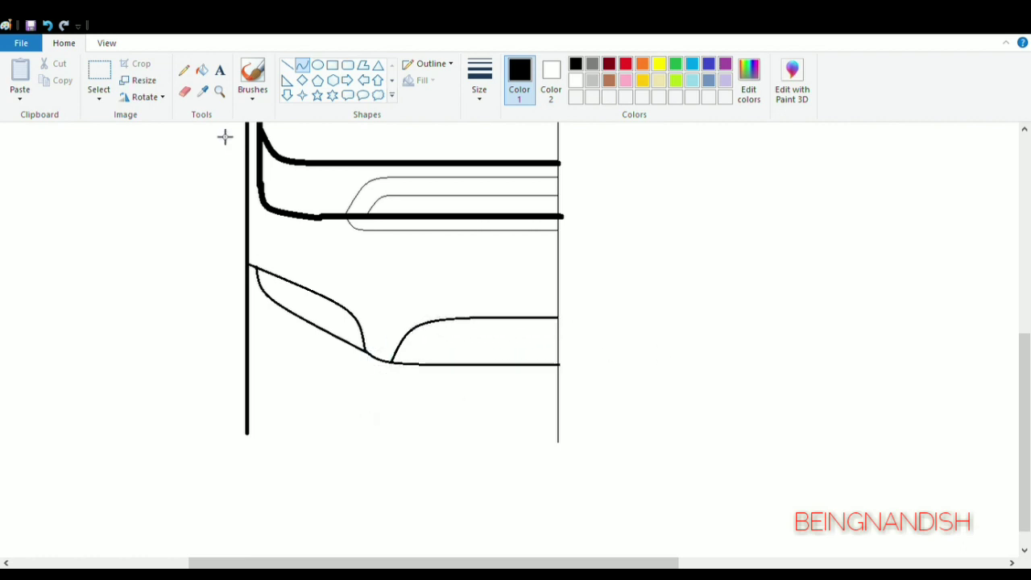
# Draw four circles inside the headlight, the smallest at its outer end.
pyautogui.click(107, 43)
pyautogui.click(18, 80)
pyautogui.scroll(-3, 390, 316)
pyautogui.click(64, 43)
pyautogui.click(318, 65)
pyautogui.moveTo(525, 210)
pyautogui.mouseDown()
pyautogui.moveTo(600, 274)
pyautogui.moveTo(712, 329)
pyautogui.moveTo(696, 313)
pyautogui.mouseUp()
pyautogui.click(695, 209)
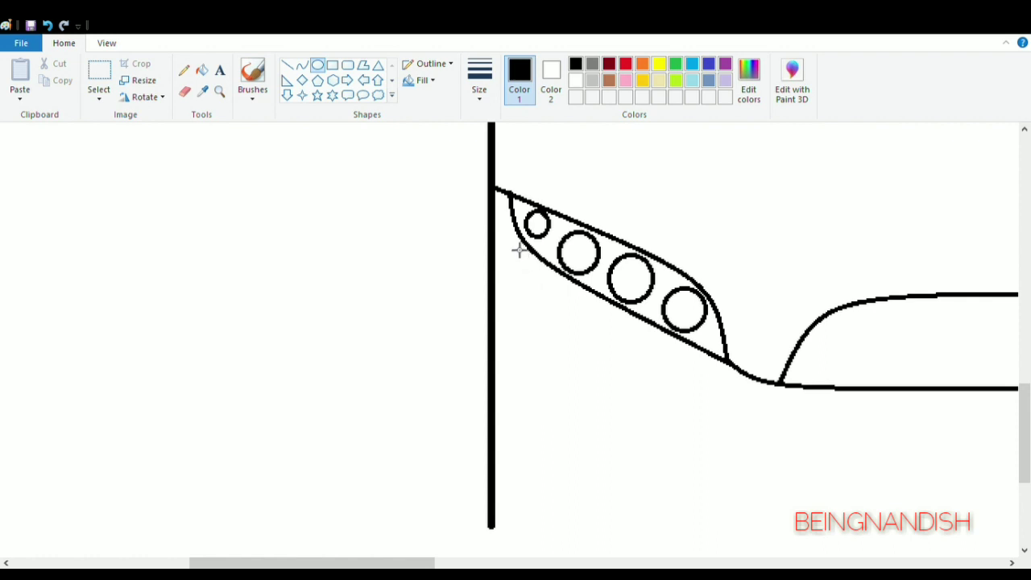
# Draw a small circle and move it between the body's side and the headlight's outer edge.
pyautogui.click(47, 25)
pyautogui.click(99, 77)
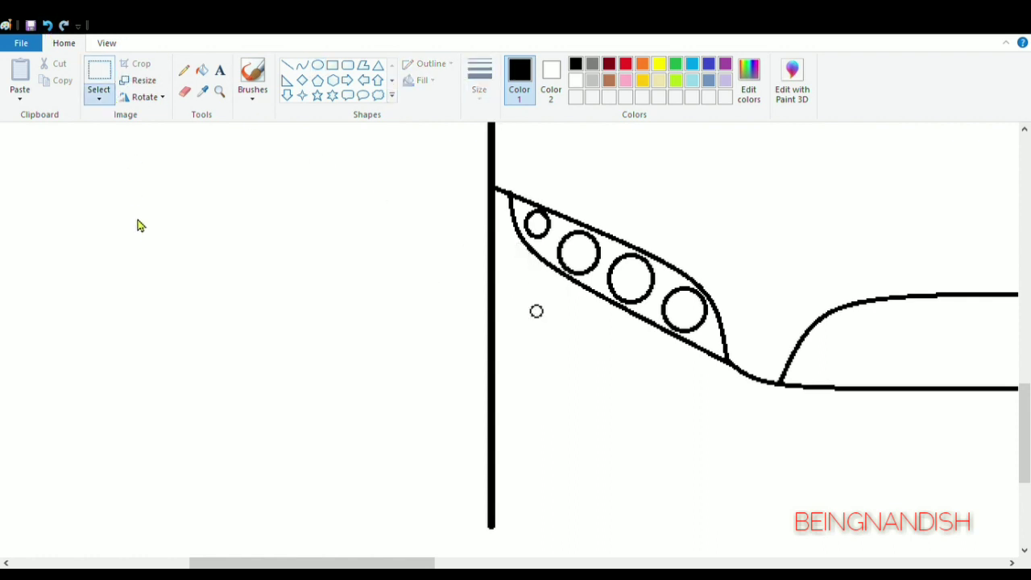
pyautogui.moveTo(524, 295)
pyautogui.mouseDown()
pyautogui.moveTo(559, 330)
pyautogui.moveTo(518, 232)
pyautogui.mouseUp()
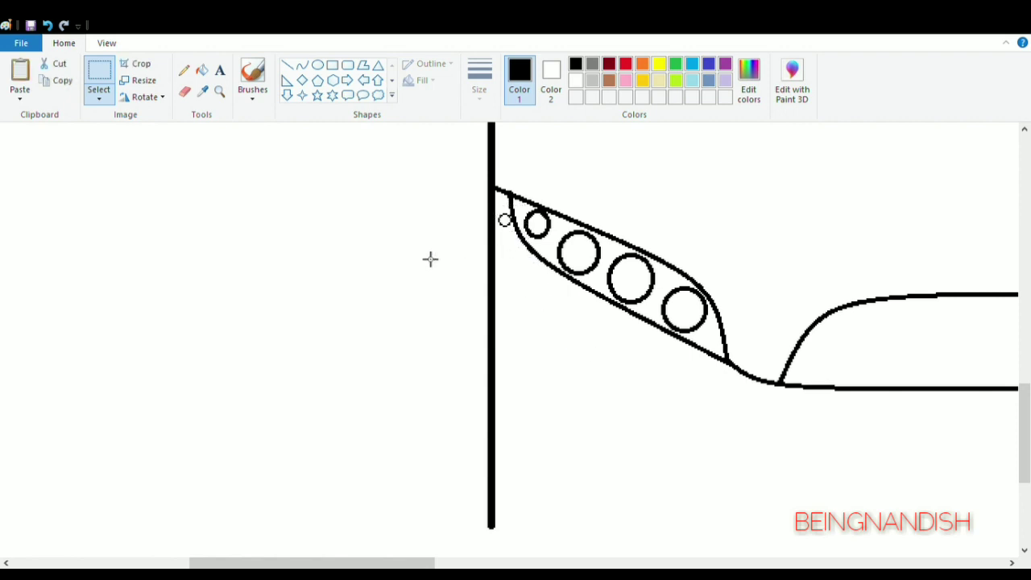
# Paste six copies of the small circle and place them in a row along the headlight's lower edge.
pyautogui.hotkey('ctrl', 'v')
pyautogui.moveTo(30, 152); pyautogui.dragTo(522, 249)
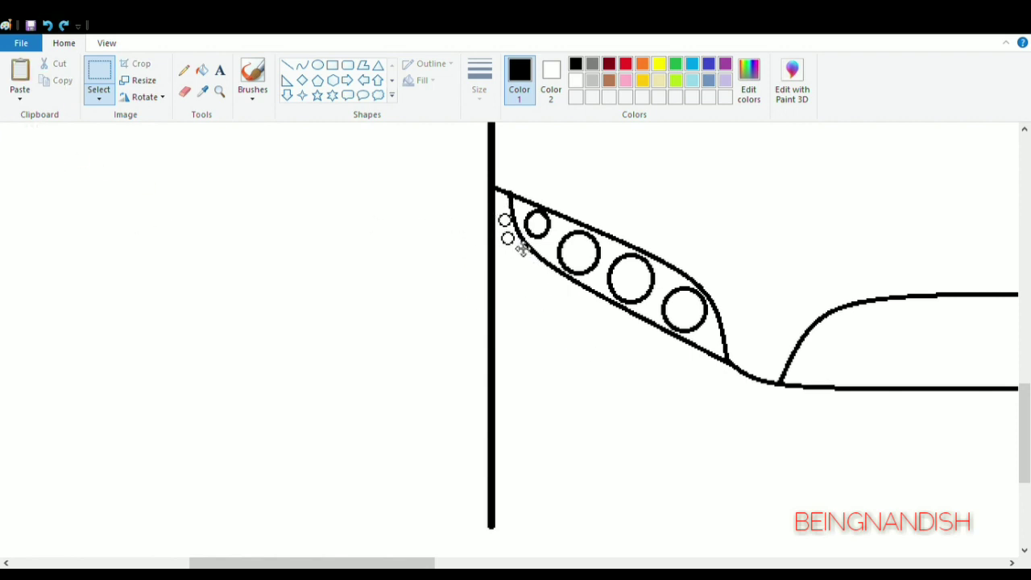
pyautogui.hotkey('ctrl', 'v')
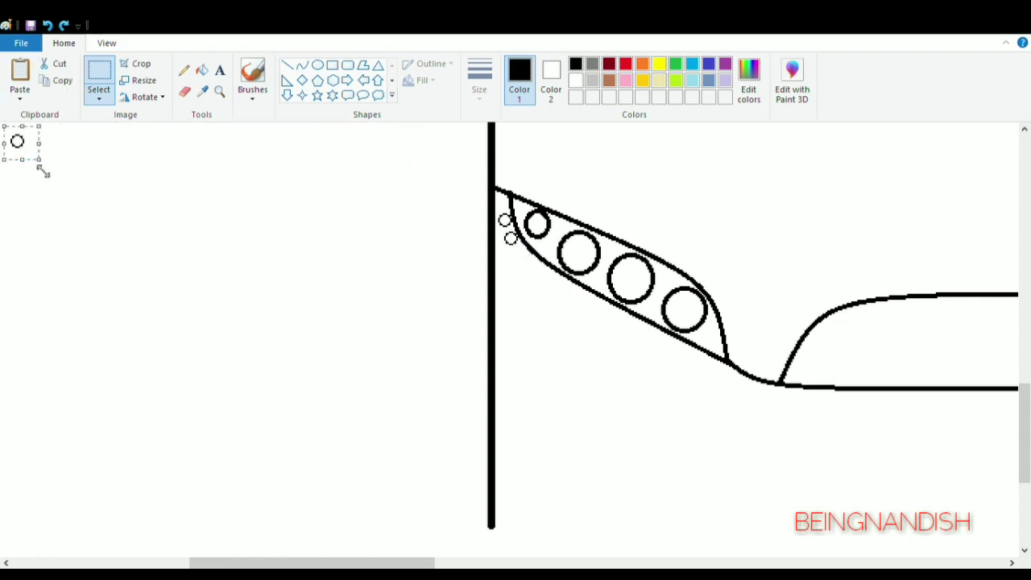
pyautogui.moveTo(33, 153); pyautogui.dragTo(537, 267)
pyautogui.hotkey('ctrl', 'v')
pyautogui.moveTo(26, 149); pyautogui.dragTo(542, 272)
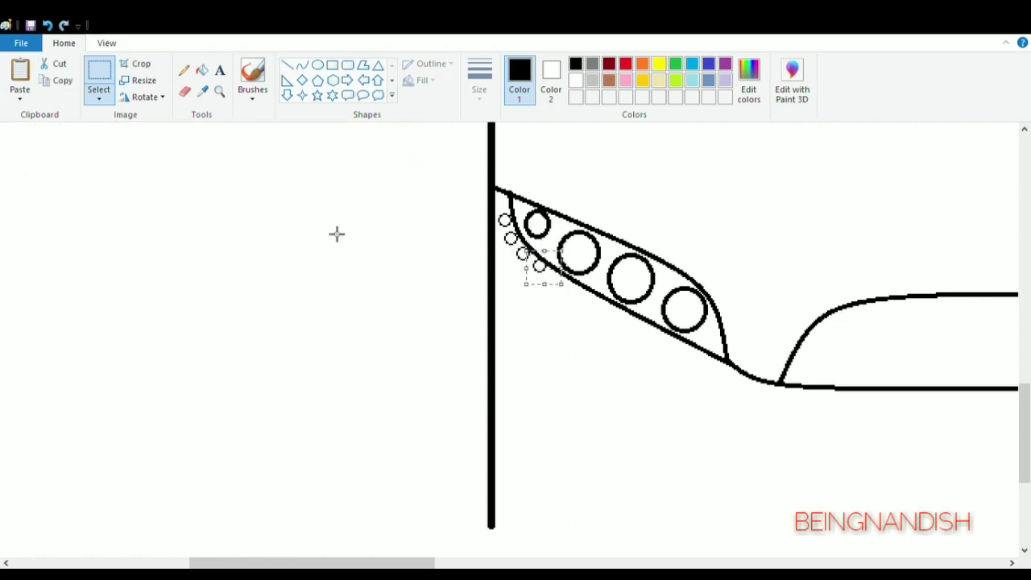
pyautogui.hotkey('ctrl', 'v')
pyautogui.moveTo(30, 151); pyautogui.dragTo(589, 298)
pyautogui.hotkey('ctrl', 'v')
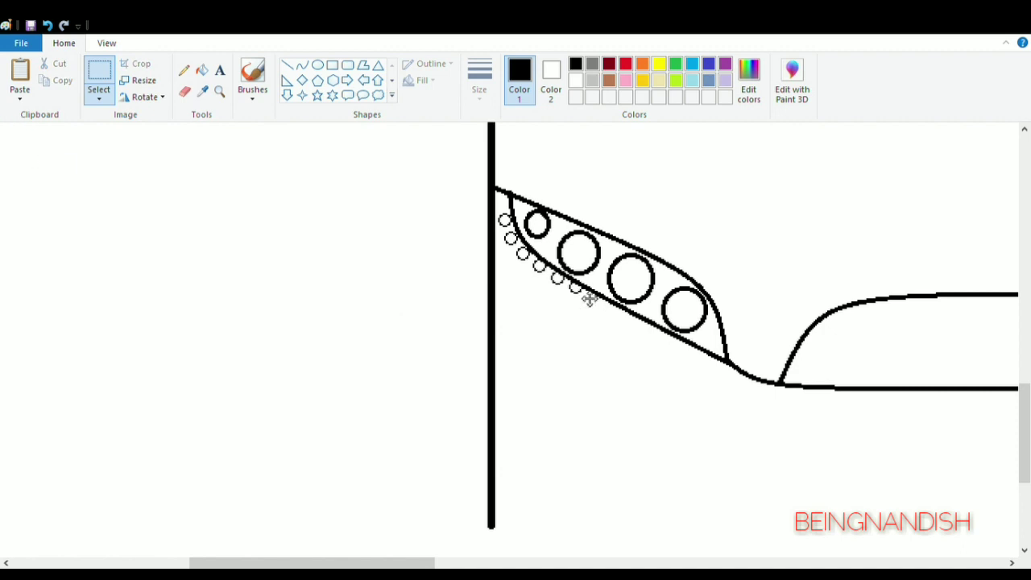
pyautogui.hotkey('ctrl', 'v')
pyautogui.moveTo(35, 152); pyautogui.dragTo(610, 312)
# Move the headlight and grille area slightly up, closer to the windshield's lower frame.
pyautogui.hscroll(5, 316, 284)
pyautogui.scroll(2, 617, 474)
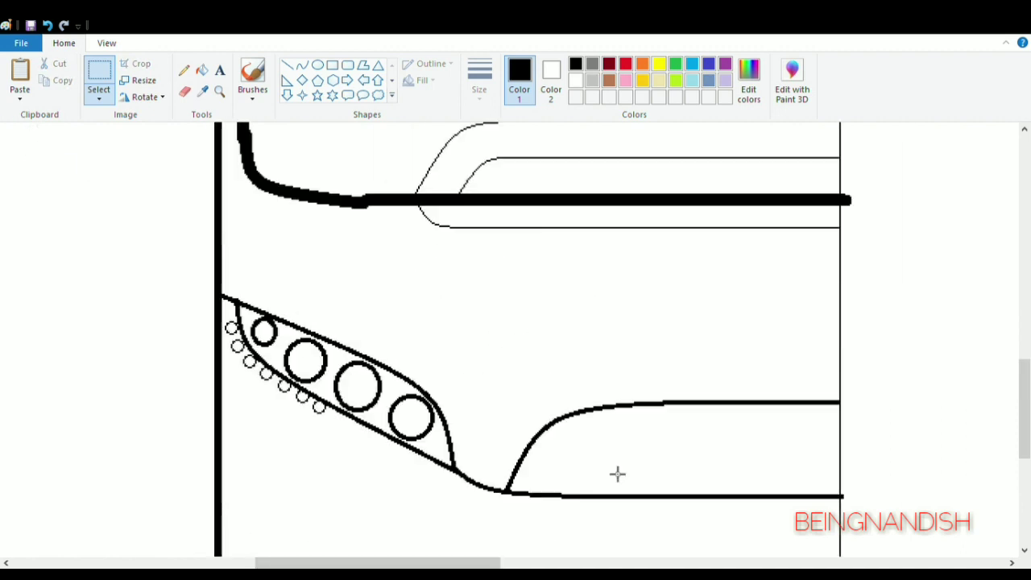
pyautogui.moveTo(229, 285); pyautogui.dragTo(849, 548)
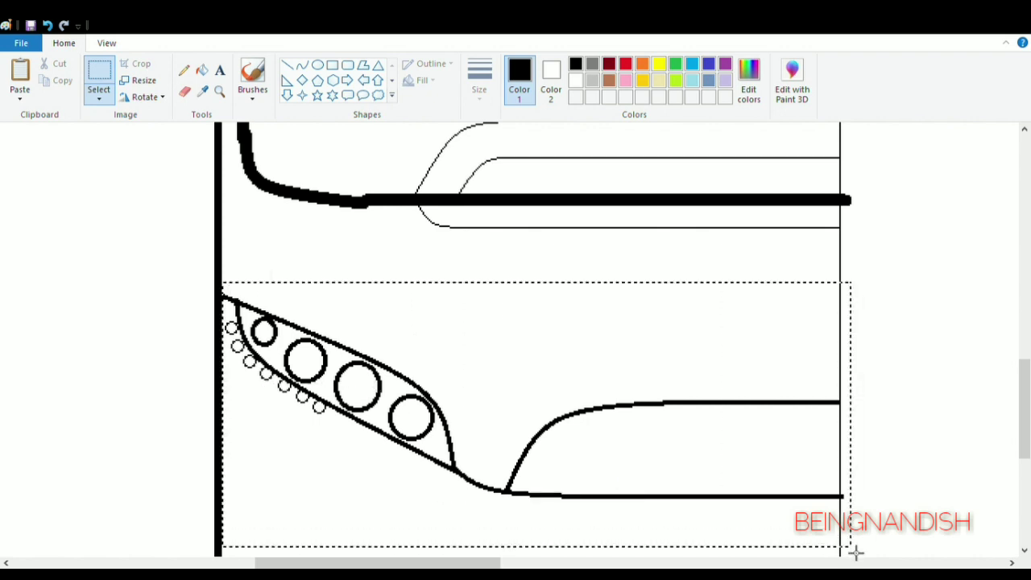
pyautogui.moveTo(651, 450); pyautogui.dragTo(650, 414)
pyautogui.scroll(-2, 619, 444)
pyautogui.scroll(6, 620, 429)
pyautogui.scroll(-5, 620, 430)
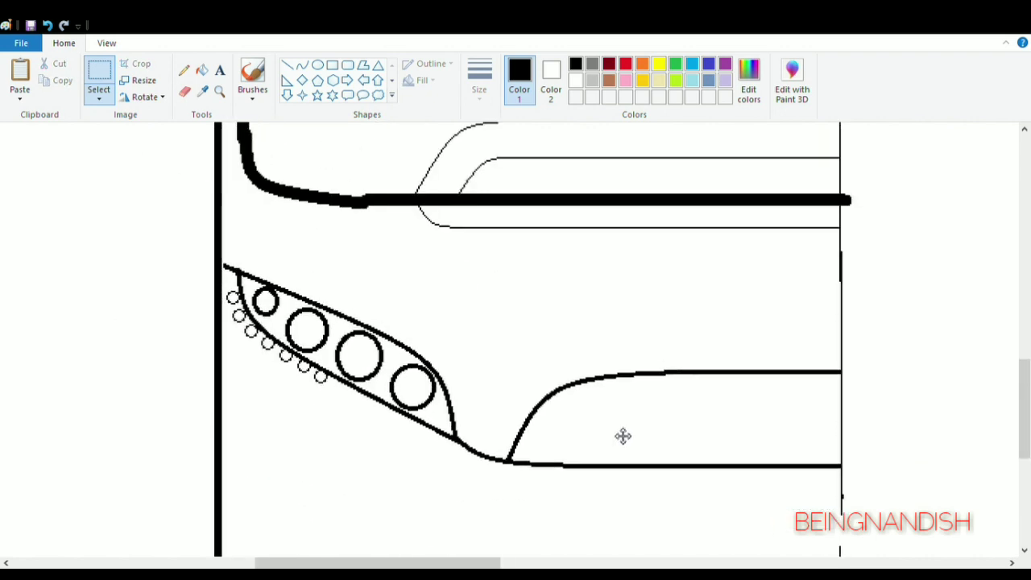
pyautogui.click(161, 454)
# Draw a thick curve at the lower end of the body's side line, forming a rounded corner that turns inward.
pyautogui.scroll(-2, 161, 453)
pyautogui.click(286, 65)
pyautogui.click(301, 64)
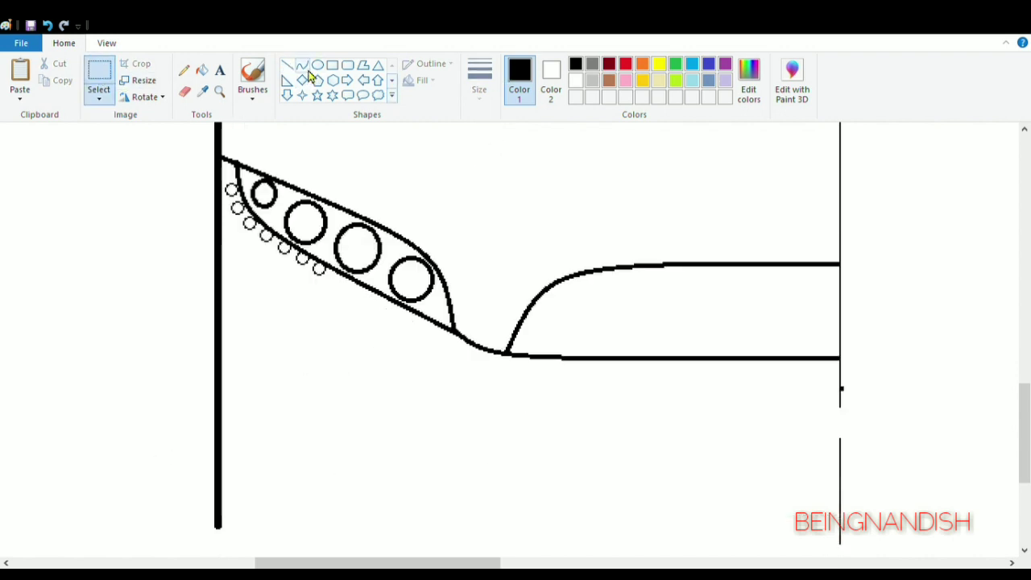
pyautogui.scroll(-5, 497, 185)
pyautogui.moveTo(217, 309); pyautogui.dragTo(352, 335)
pyautogui.click(48, 25)
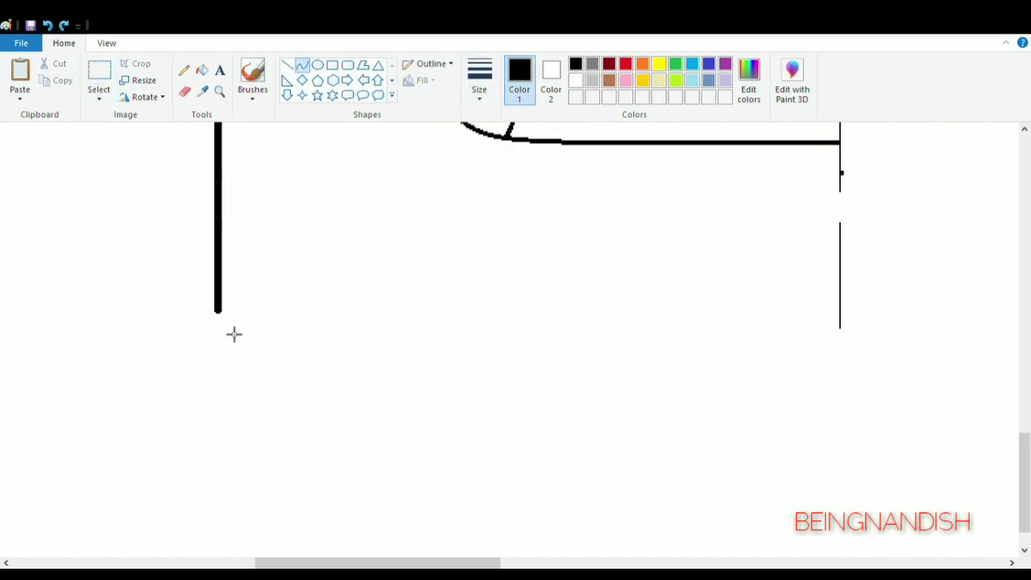
pyautogui.moveTo(218, 308); pyautogui.dragTo(322, 334)
pyautogui.moveTo(242, 339)
pyautogui.mouseDown()
pyautogui.moveTo(223, 359)
pyautogui.moveTo(232, 349)
pyautogui.moveTo(217, 339)
pyautogui.moveTo(266, 357)
pyautogui.mouseUp()
pyautogui.click(233, 350)
pyautogui.click(317, 293)
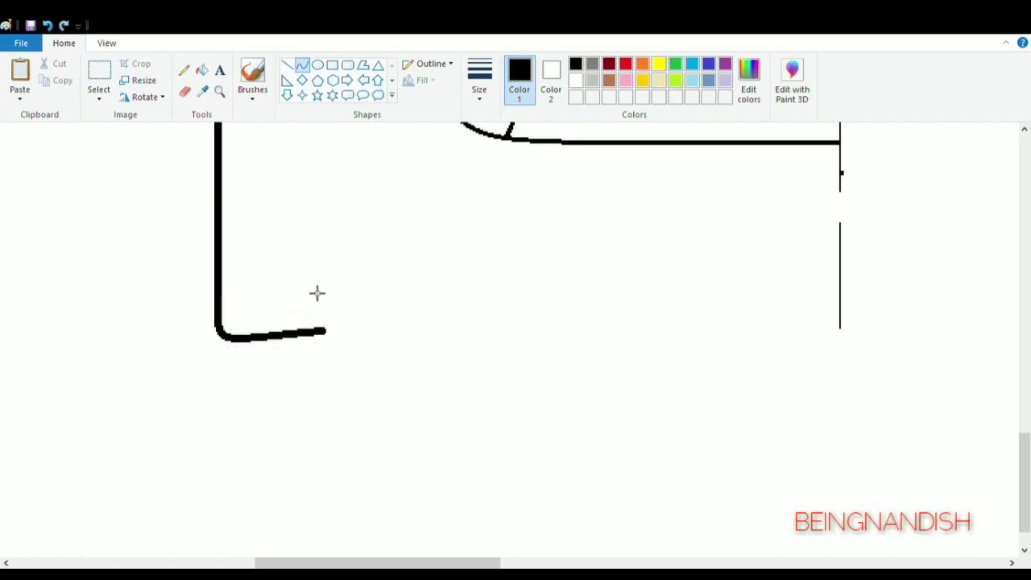
# Draw a thick horizontal line from the rounded corner to the centre line as the body's lower edge.
pyautogui.scroll(3, 318, 293)
pyautogui.click(287, 64)
pyautogui.moveTo(325, 441); pyautogui.dragTo(844, 459)
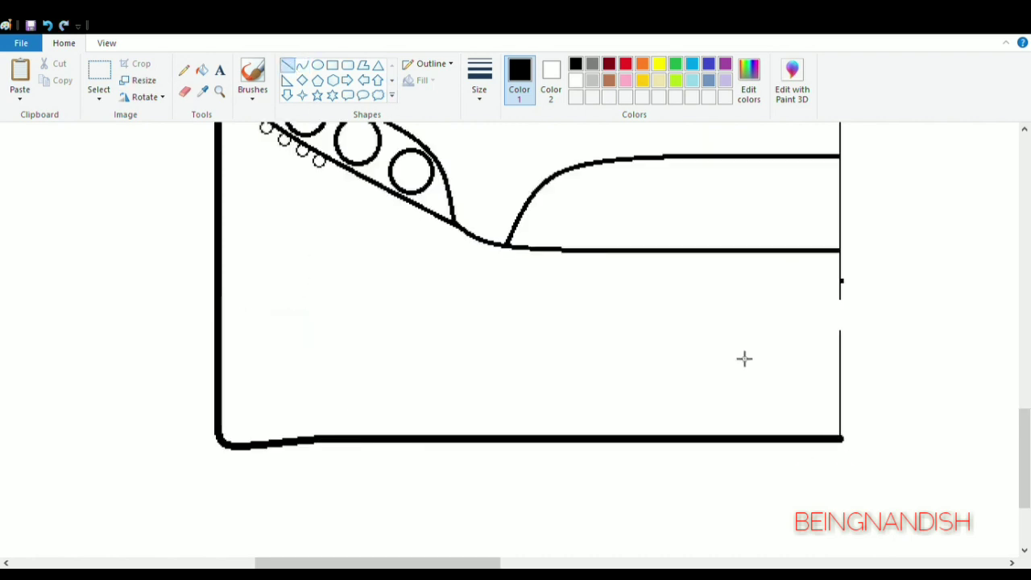
# Draw the bumper's upper outline as a curve rising from the lower corner, continued by a straight line to the centre line.
pyautogui.click(301, 65)
pyautogui.moveTo(240, 431)
pyautogui.mouseDown()
pyautogui.moveTo(288, 391)
pyautogui.moveTo(438, 366)
pyautogui.moveTo(291, 367)
pyautogui.mouseUp()
pyautogui.click(286, 64)
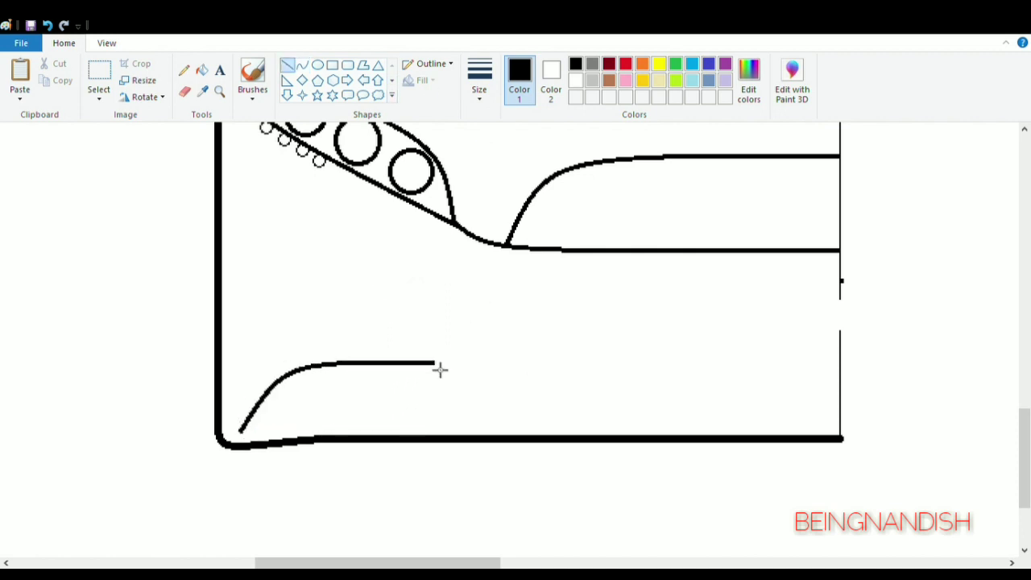
pyautogui.moveTo(437, 364); pyautogui.dragTo(843, 363)
# Draw a number plate rectangle across the centre line and a fog lamp circle at the bumper's outer end.
pyautogui.click(332, 65)
pyautogui.moveTo(654, 370); pyautogui.dragTo(853, 435)
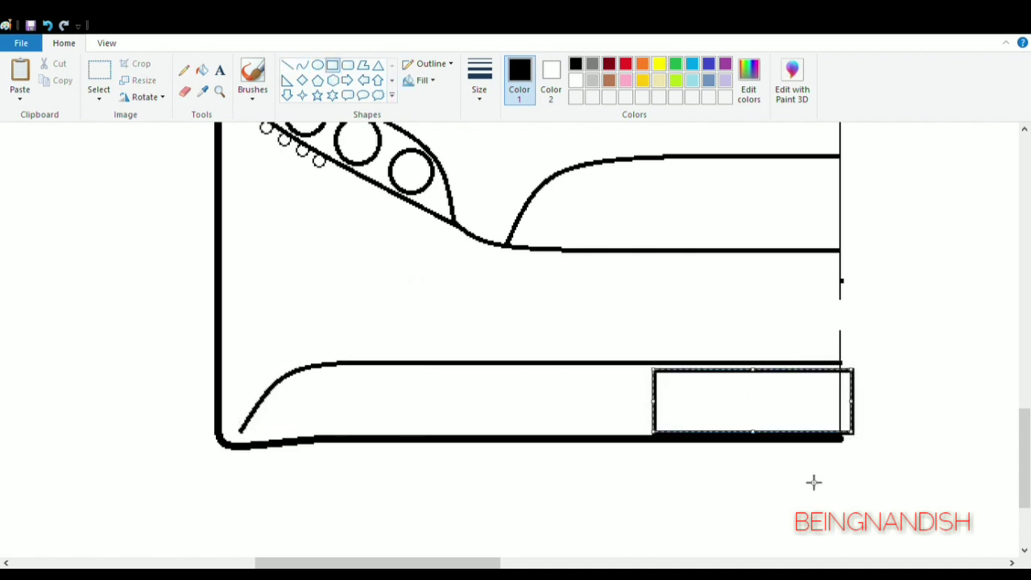
pyautogui.click(318, 65)
pyautogui.moveTo(306, 390)
pyautogui.mouseDown()
pyautogui.moveTo(345, 431)
pyautogui.moveTo(323, 411)
pyautogui.mouseUp()
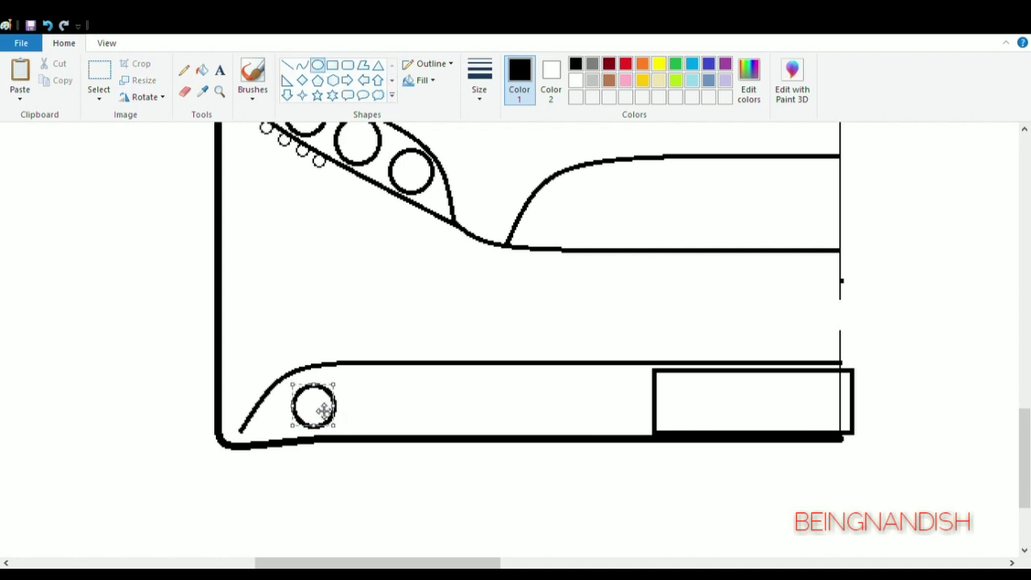
pyautogui.click(361, 278)
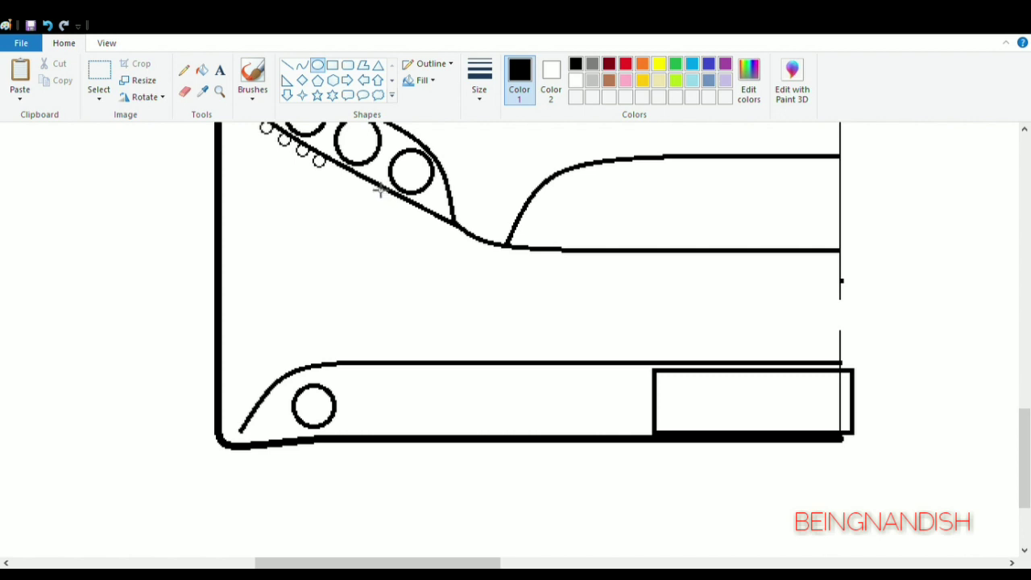
# Draw a thin vertical line from the body's lower edge up to just below the headlight.
pyautogui.moveTo(379, 190); pyautogui.dragTo(380, 296)
pyautogui.hotkey('ctrl', 'z')
pyautogui.click(287, 64)
pyautogui.moveTo(363, 444); pyautogui.dragTo(388, 210)
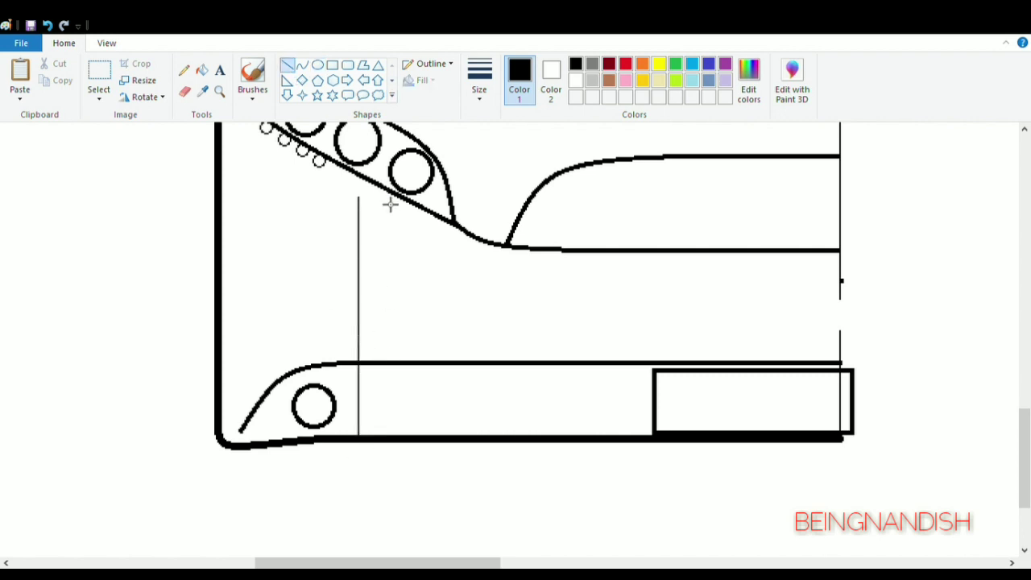
# Draw a thin horizontal line inside the grille, just above its lower edge, out to the centre line.
pyautogui.scroll(10, 435, 381)
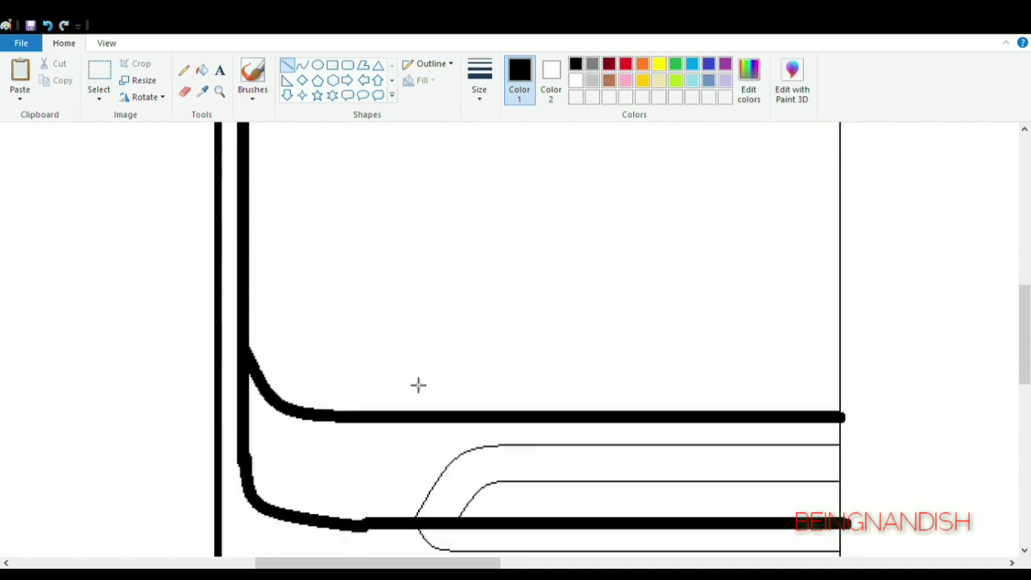
pyautogui.scroll(-5, 400, 383)
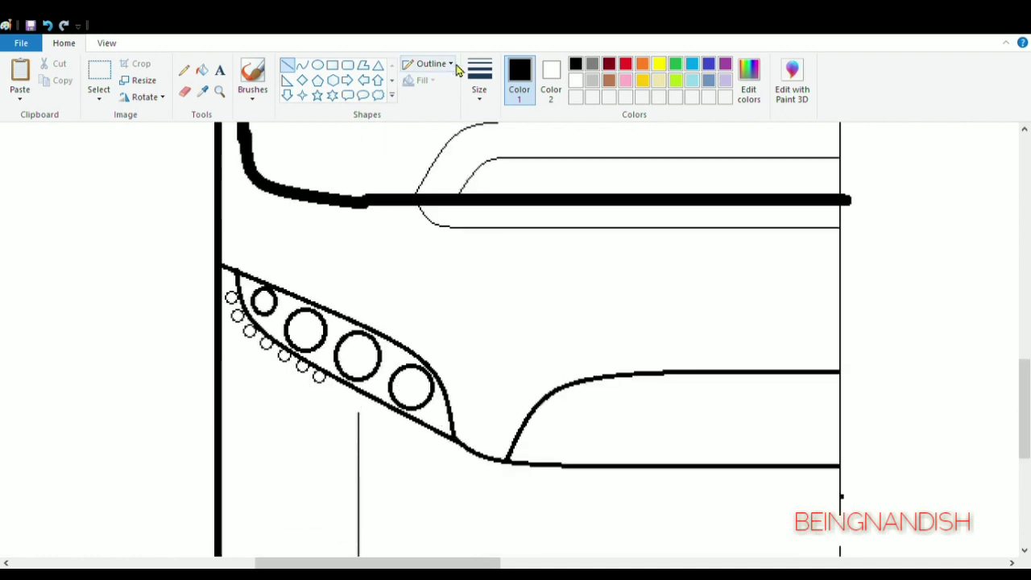
pyautogui.moveTo(509, 460); pyautogui.dragTo(838, 466)
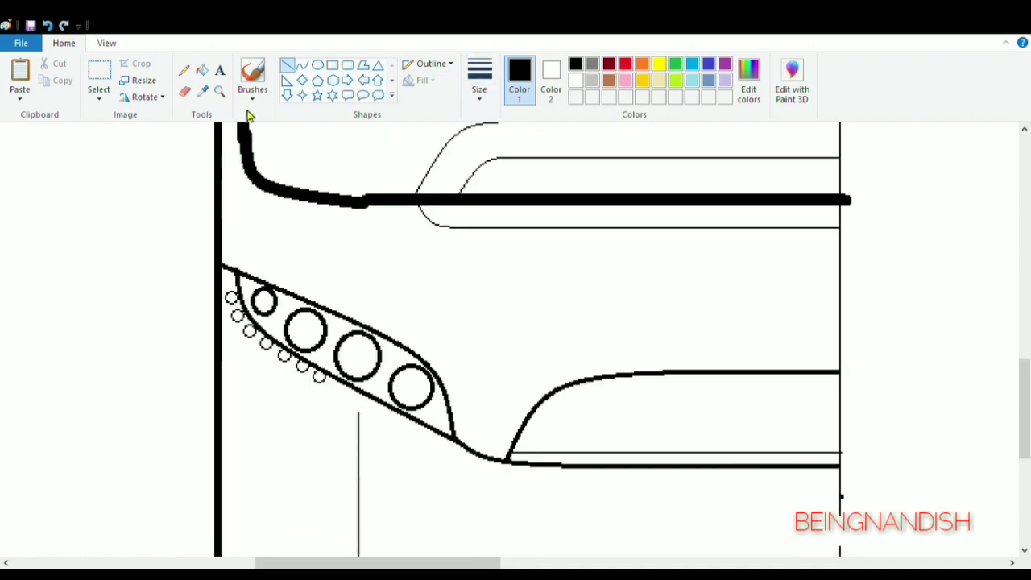
# Draw thin inner circles inside the headlight's three larger lamp circles.
pyautogui.click(317, 65)
pyautogui.moveTo(398, 373); pyautogui.dragTo(428, 404)
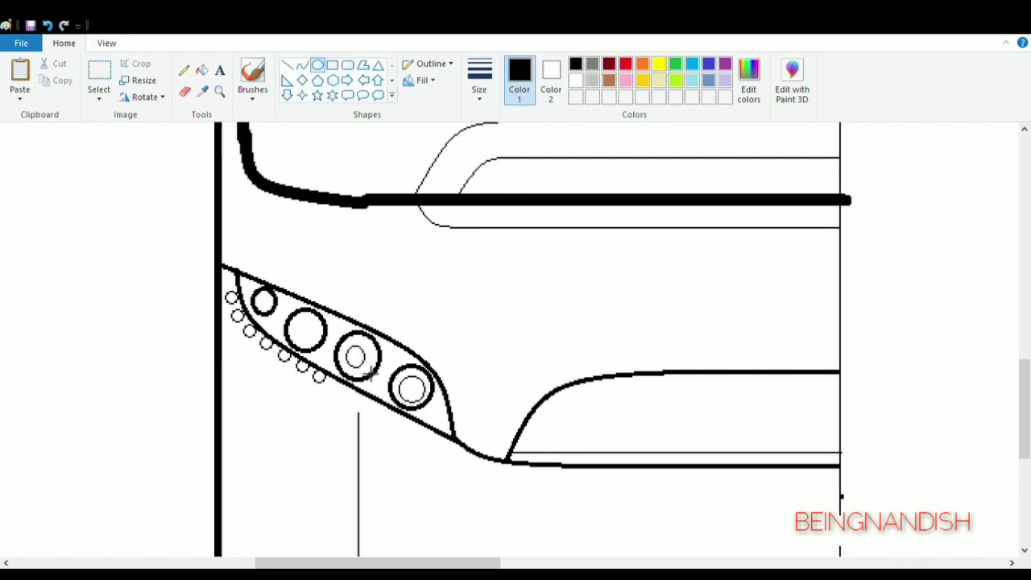
pyautogui.moveTo(370, 374); pyautogui.dragTo(377, 378)
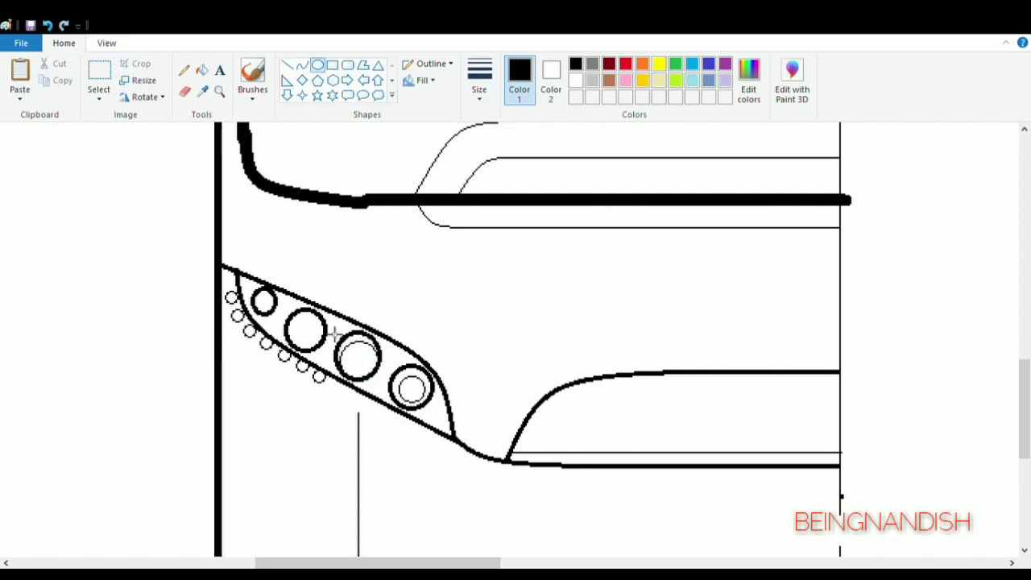
# Draw a rounded rectangle for the wheel under the body's lower edge and erase the part overlapping the bumper.
pyautogui.click(106, 43)
pyautogui.click(50, 73)
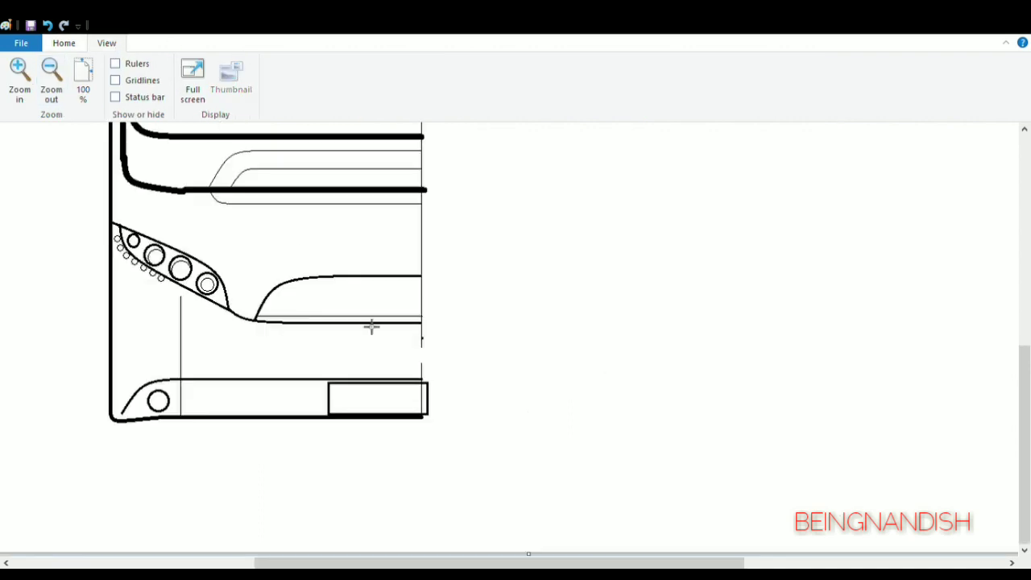
pyautogui.click(63, 43)
pyautogui.hscroll(-4, 257, 467)
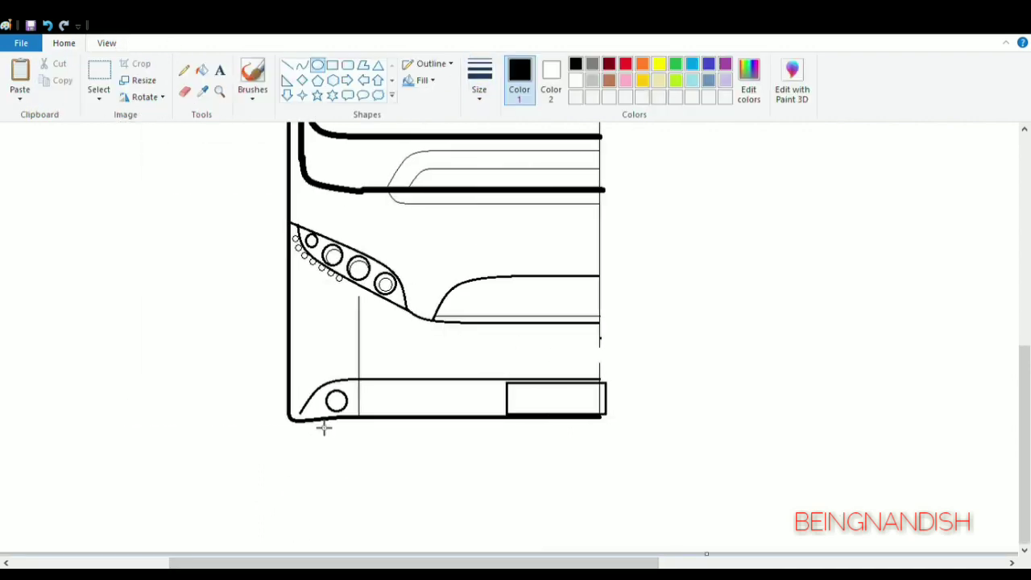
pyautogui.click(347, 64)
pyautogui.moveTo(326, 416)
pyautogui.mouseDown()
pyautogui.moveTo(378, 481)
pyautogui.moveTo(400, 490)
pyautogui.moveTo(380, 451)
pyautogui.moveTo(362, 477)
pyautogui.mouseUp()
pyautogui.moveTo(393, 451); pyautogui.dragTo(395, 413)
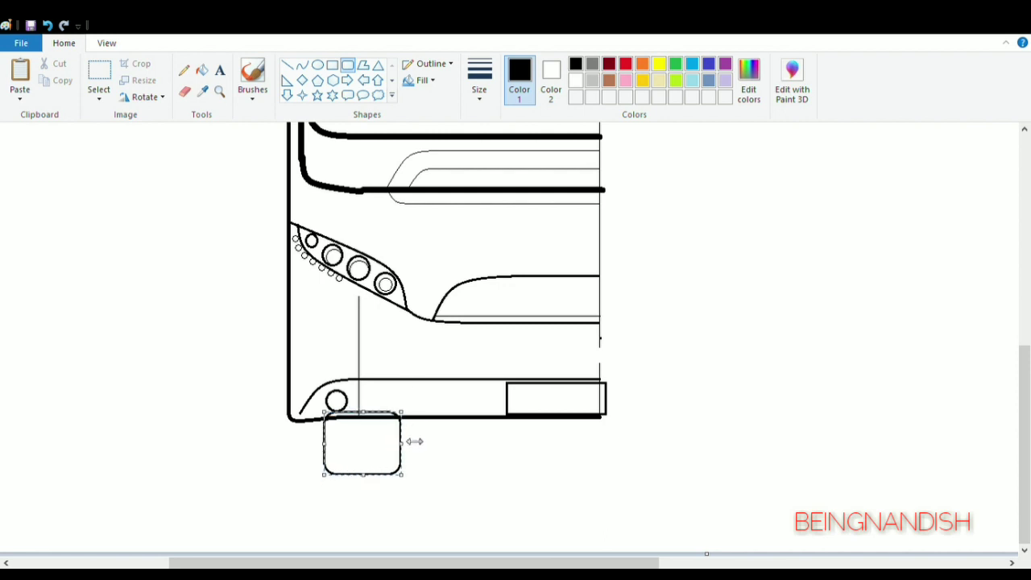
pyautogui.click(417, 386)
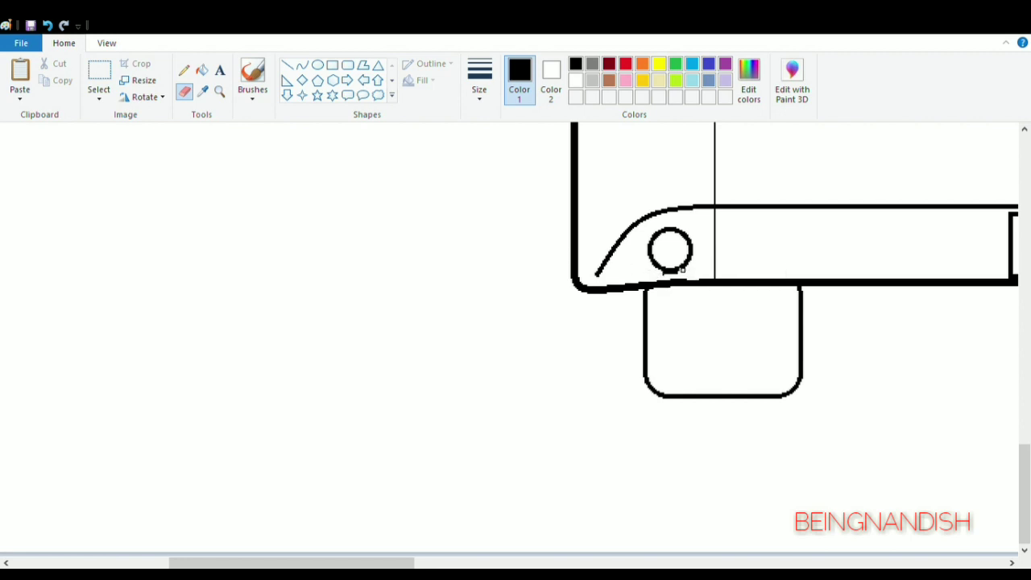
# Select the whole half bus up to the centre line, copy it and delete it from the canvas.
pyautogui.click(106, 43)
pyautogui.click(50, 63)
pyautogui.click(50, 62)
pyautogui.click(64, 43)
pyautogui.click(99, 76)
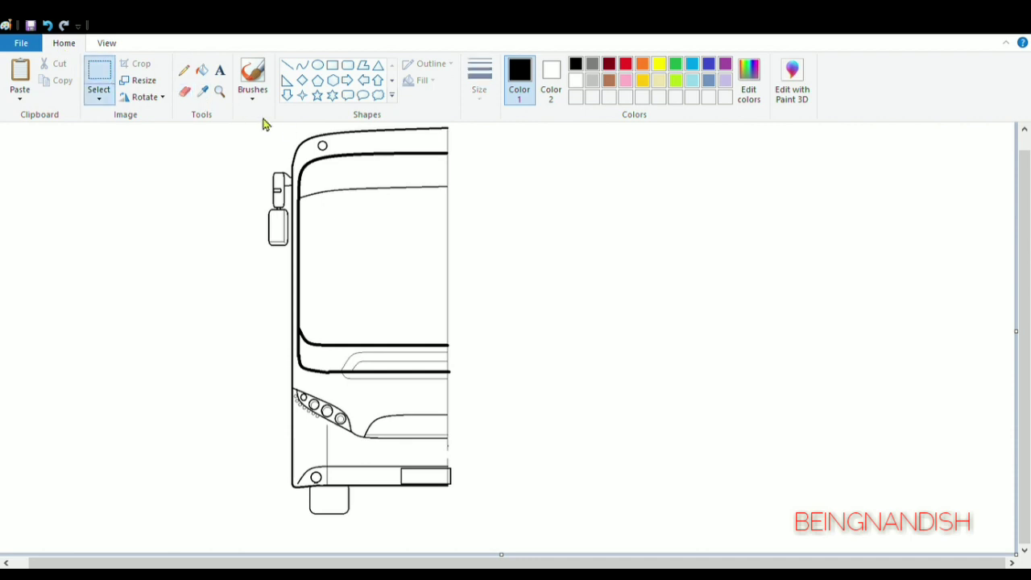
pyautogui.moveTo(256, 126)
pyautogui.mouseDown()
pyautogui.moveTo(455, 473)
pyautogui.moveTo(453, 518)
pyautogui.mouseUp()
pyautogui.click(532, 274)
pyautogui.moveTo(257, 126); pyautogui.dragTo(447, 519)
pyautogui.press('Delete')
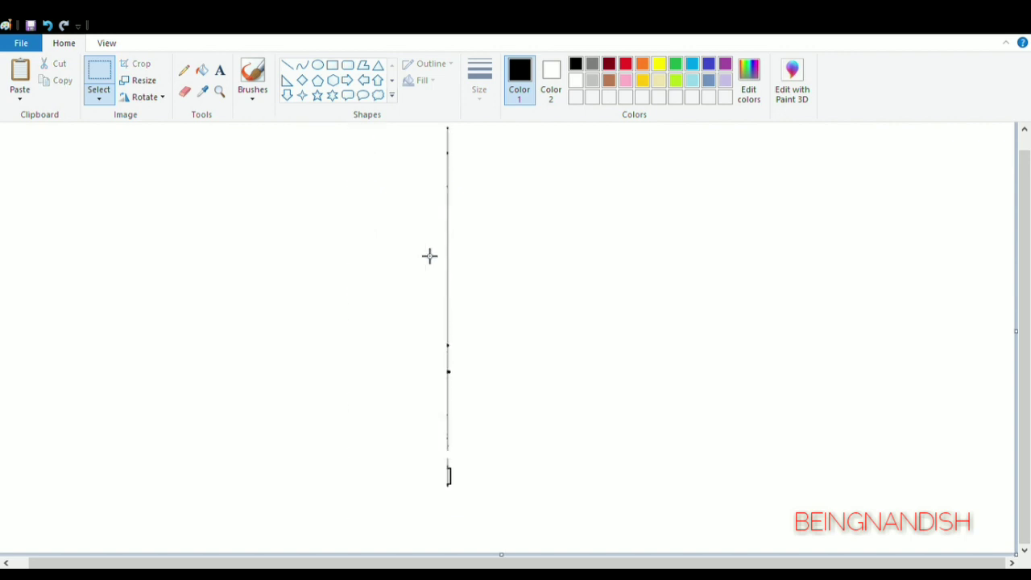
# Delete the leftover centre line, then paste the copied half bus and move it into place.
pyautogui.moveTo(426, 123); pyautogui.dragTo(500, 511)
pyautogui.press('Delete')
pyautogui.hotkey('ctrl', 'v')
pyautogui.moveTo(103, 187)
pyautogui.mouseDown()
pyautogui.moveTo(368, 301)
pyautogui.moveTo(417, 293)
pyautogui.mouseUp()
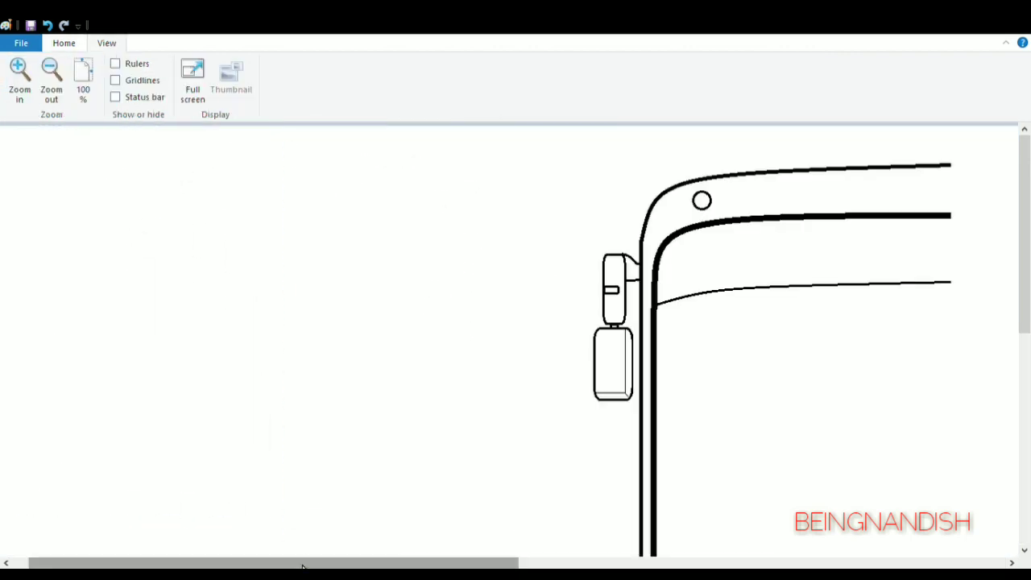
# Paste a second half bus, flipped horizontally, and join it to the first half along the centre.
pyautogui.moveTo(302, 566); pyautogui.dragTo(642, 566)
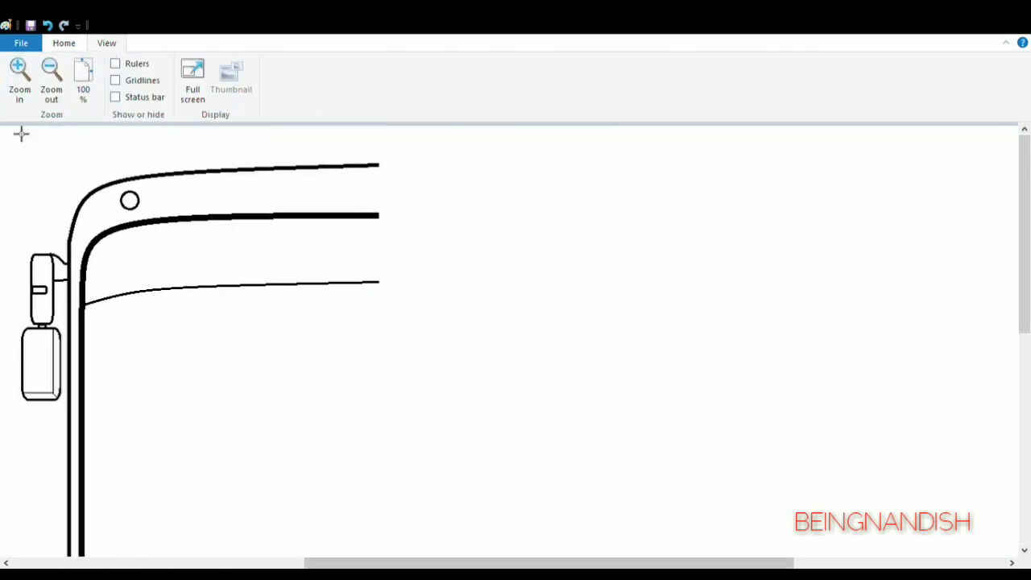
pyautogui.hotkey('ctrl', 'v')
pyautogui.moveTo(196, 295); pyautogui.dragTo(597, 295)
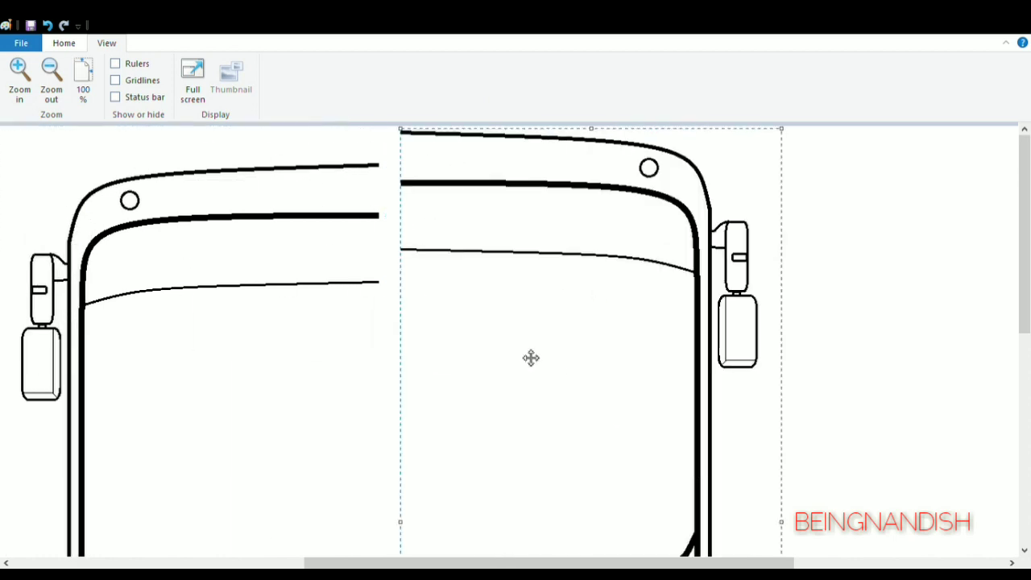
pyautogui.moveTo(531, 358); pyautogui.dragTo(488, 366)
pyautogui.scroll(-8, 488, 365)
pyautogui.click(842, 302)
pyautogui.click(52, 79)
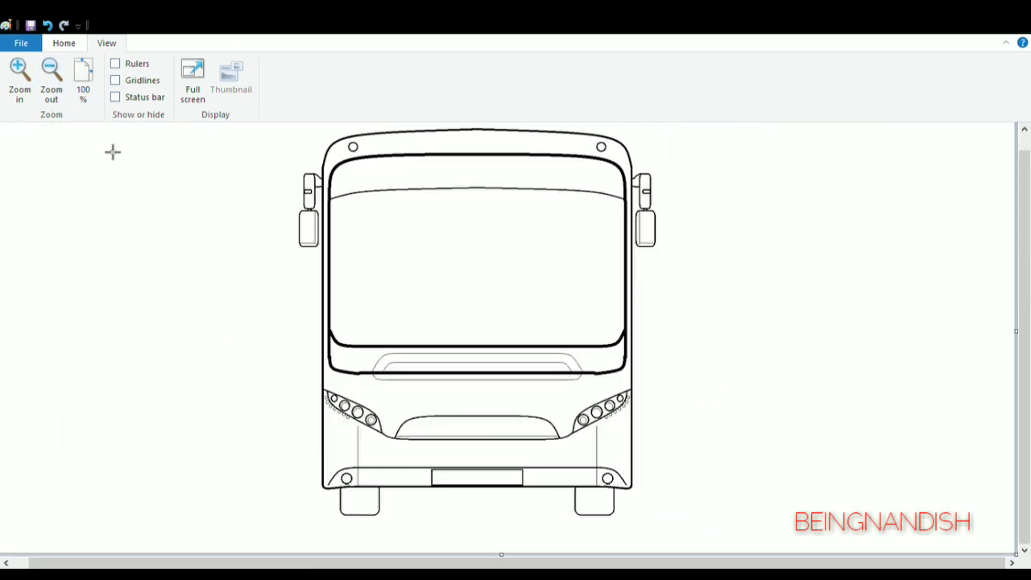
# Draw a small wiper pivot circle beside the panel's outer end and a slanted line from it up onto the windshield.
pyautogui.click(20, 79)
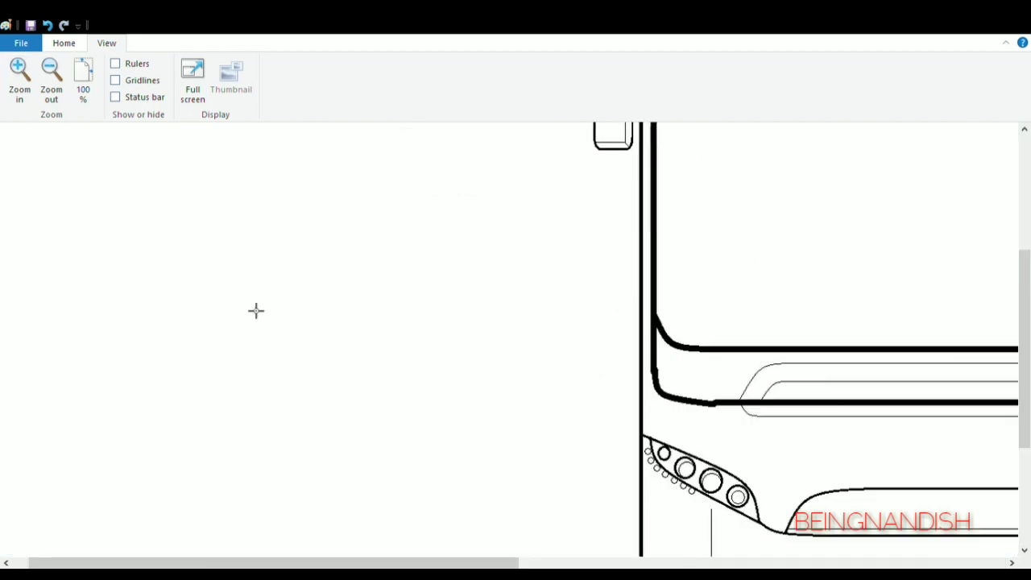
pyautogui.scroll(5, 256, 311)
pyautogui.moveTo(296, 566); pyautogui.dragTo(502, 566)
pyautogui.scroll(-5, 455, 391)
pyautogui.click(63, 42)
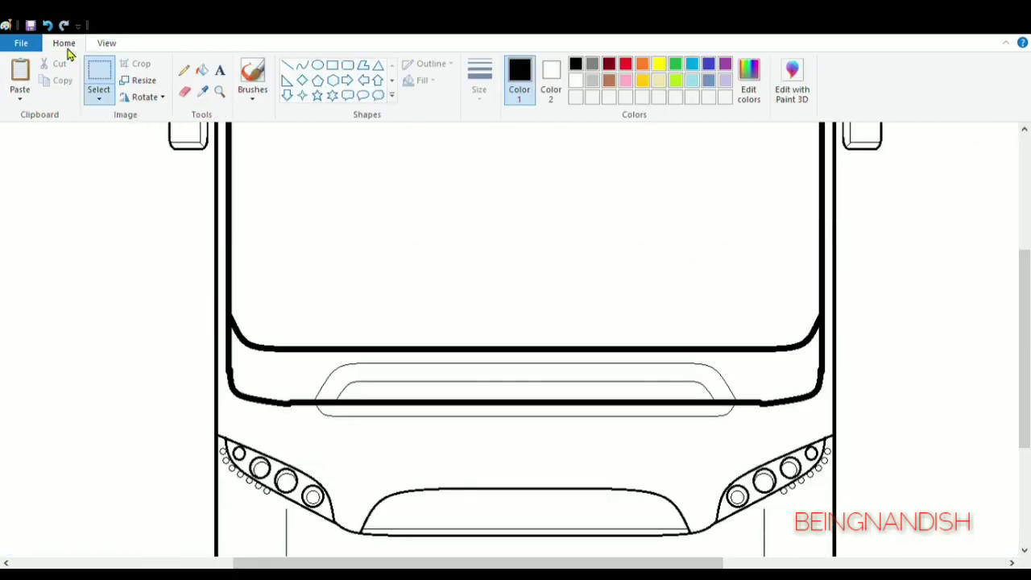
pyautogui.click(287, 64)
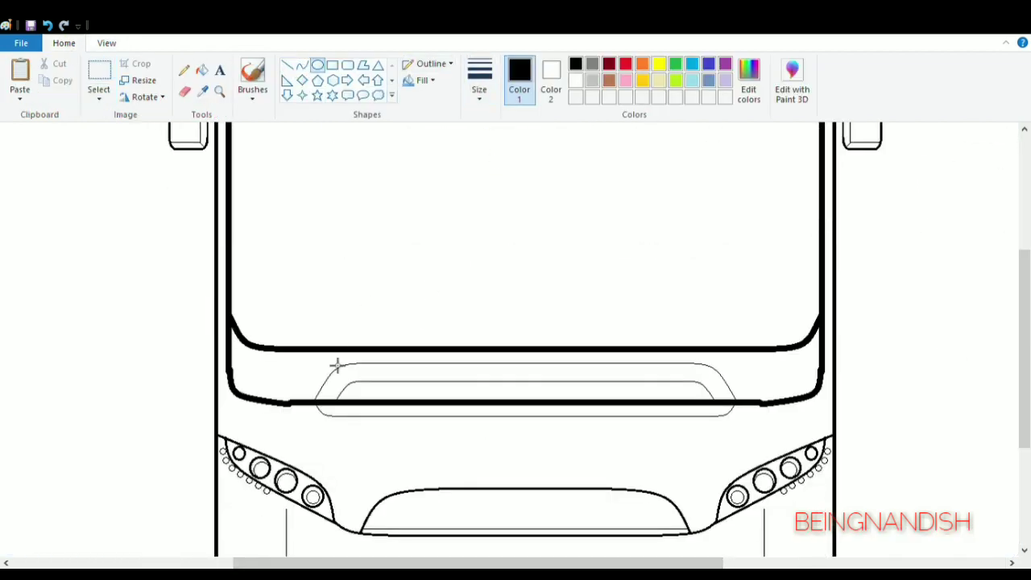
pyautogui.click(364, 278)
pyautogui.click(106, 42)
pyautogui.click(22, 79)
pyautogui.scroll(-3, 202, 322)
pyautogui.moveTo(299, 566); pyautogui.dragTo(382, 567)
pyautogui.scroll(1, 263, 385)
pyautogui.moveTo(270, 377); pyautogui.dragTo(425, 277)
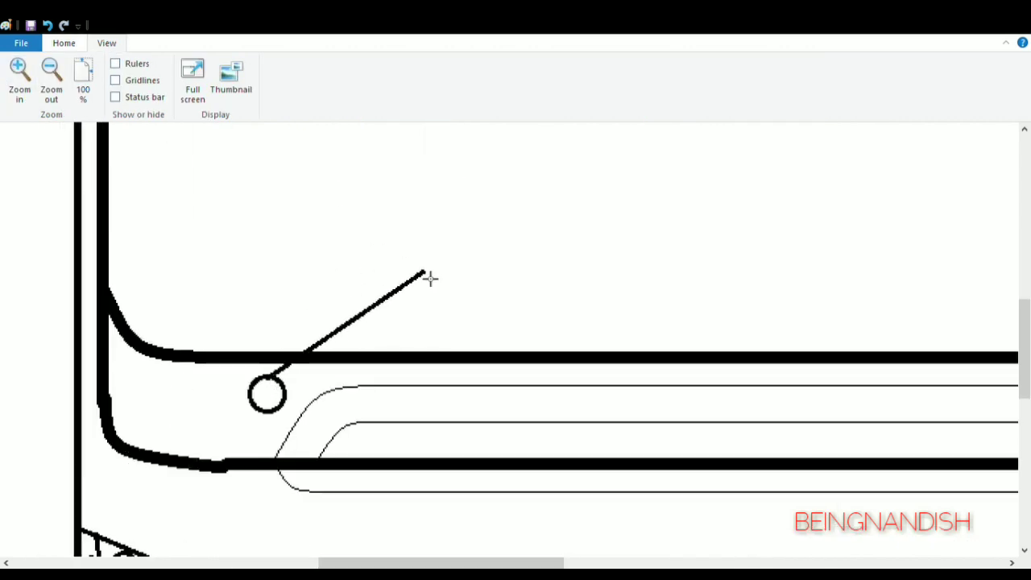
# Draw the wiper arm's second slanted line and a thick blade line extending inward from the arm's upper end.
pyautogui.click(64, 43)
pyautogui.moveTo(294, 397); pyautogui.dragTo(460, 277)
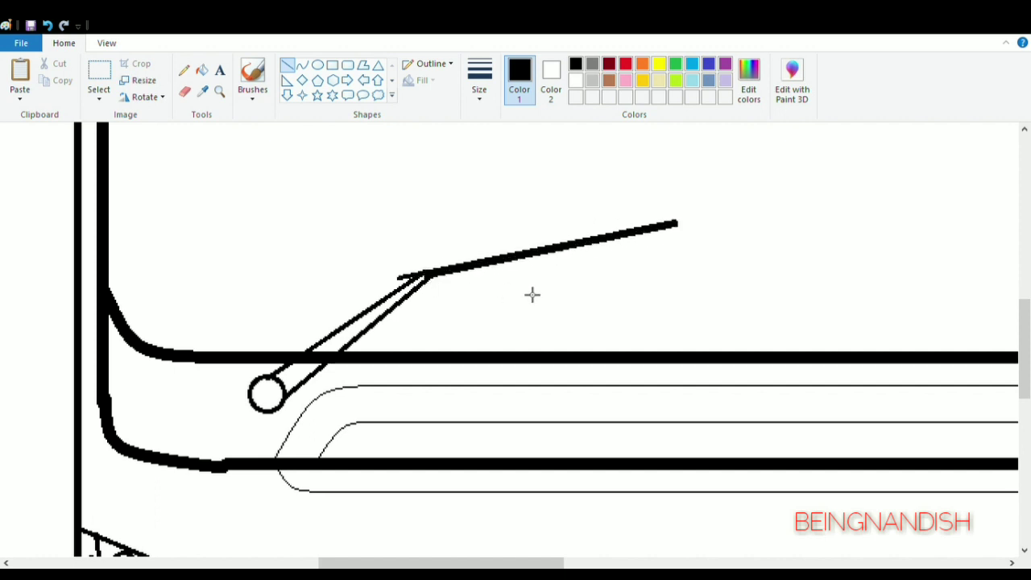
pyautogui.hscroll(3, 434, 410)
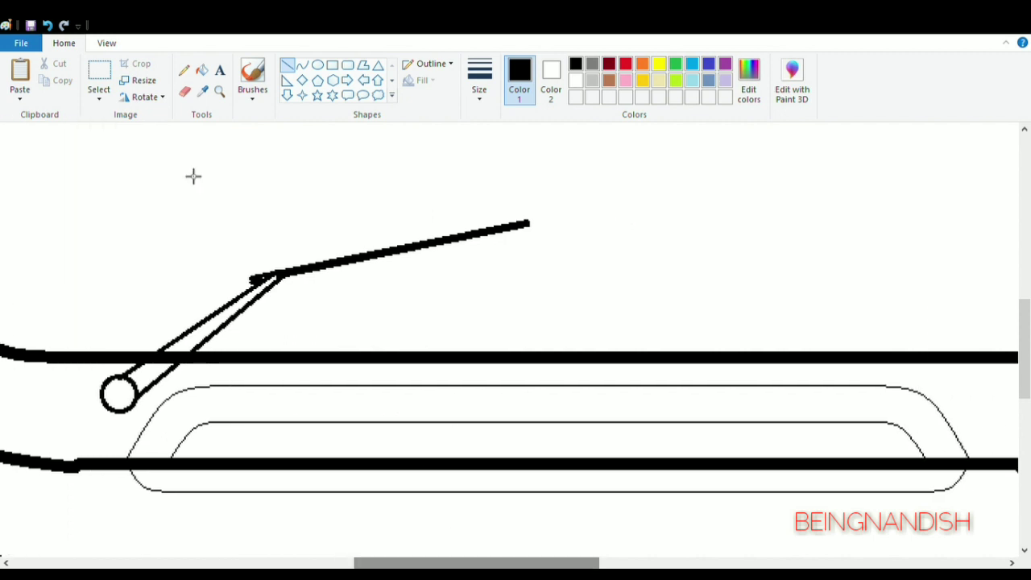
pyautogui.click(99, 97)
pyautogui.click(129, 153)
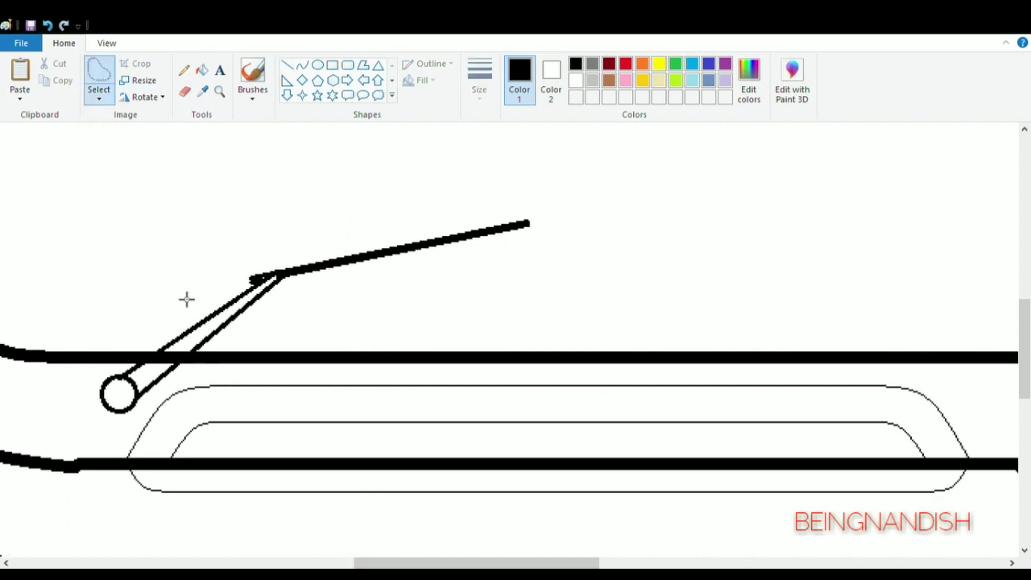
pyautogui.moveTo(244, 272)
pyautogui.mouseDown()
pyautogui.moveTo(159, 345)
pyautogui.moveTo(298, 301)
pyautogui.moveTo(246, 272)
pyautogui.moveTo(108, 379)
pyautogui.moveTo(269, 327)
pyautogui.moveTo(263, 264)
pyautogui.moveTo(243, 285)
pyautogui.mouseUp()
pyautogui.click(48, 25)
# Paste a copy of the wiper blade, rotated to near vertical, and place it on the windshield beside the first wiper.
pyautogui.click(99, 96)
pyautogui.click(137, 161)
pyautogui.moveTo(475, 563)
pyautogui.mouseDown()
pyautogui.moveTo(494, 563)
pyautogui.moveTo(449, 562)
pyautogui.mouseUp()
pyautogui.click(106, 42)
pyautogui.click(52, 80)
pyautogui.scroll(2, 323, 322)
pyautogui.click(63, 43)
pyautogui.click(19, 77)
pyautogui.moveTo(108, 207); pyautogui.dragTo(564, 230)
pyautogui.click(675, 432)
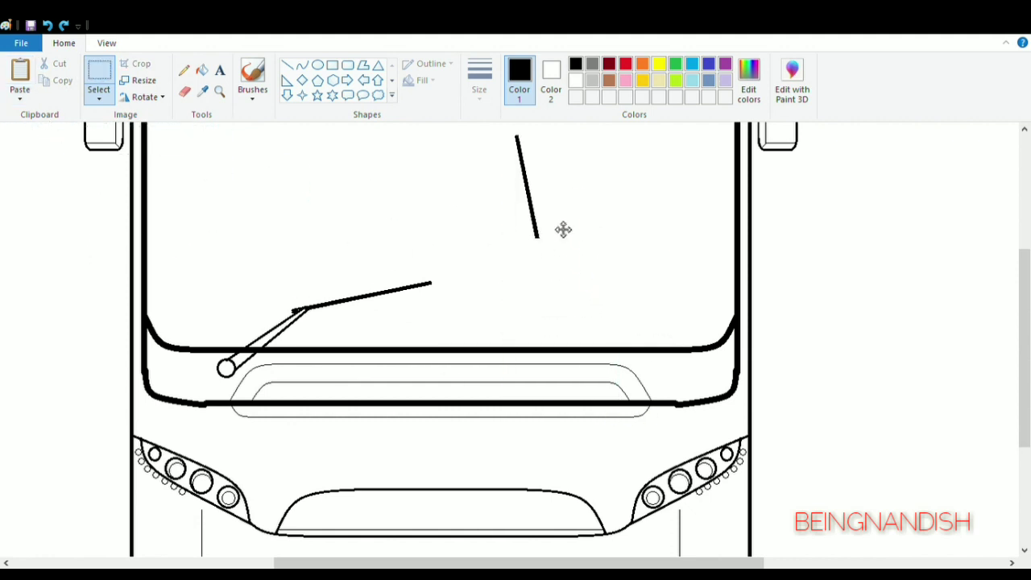
# Undo the misplaced blade copy, then paste the whole wiper flipped horizontally and place it symmetrically on the windshield's right half.
pyautogui.click(47, 25)
pyautogui.hotkey('ctrl', 'v')
pyautogui.moveTo(163, 205)
pyautogui.mouseDown()
pyautogui.moveTo(602, 267)
pyautogui.moveTo(506, 227)
pyautogui.moveTo(568, 261)
pyautogui.moveTo(640, 349)
pyautogui.mouseUp()
pyautogui.click(631, 395)
pyautogui.click(685, 412)
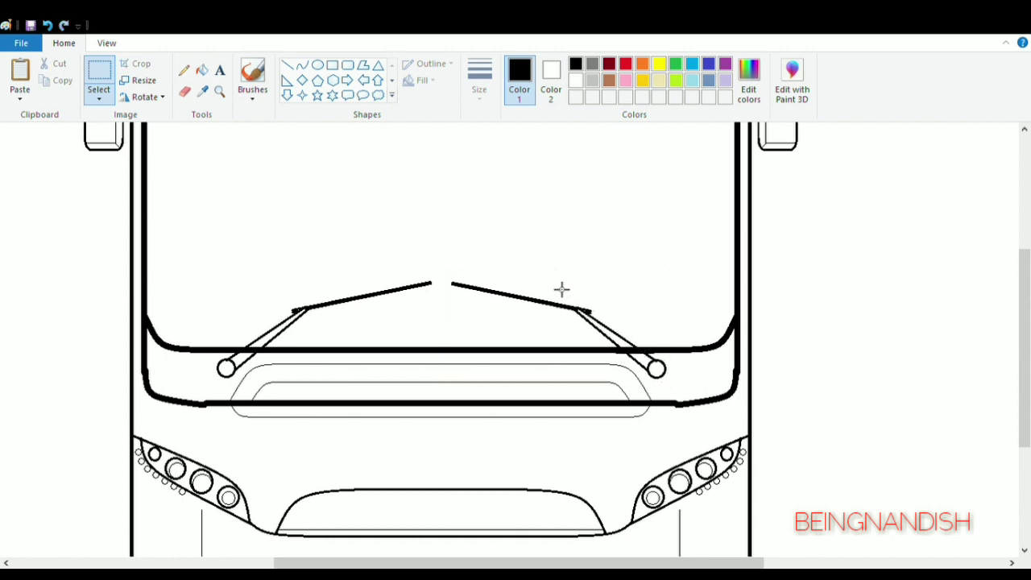
# Draw a curve in the windshield's lower-left corner, running parallel above the thick border's rounded corner.
pyautogui.click(302, 65)
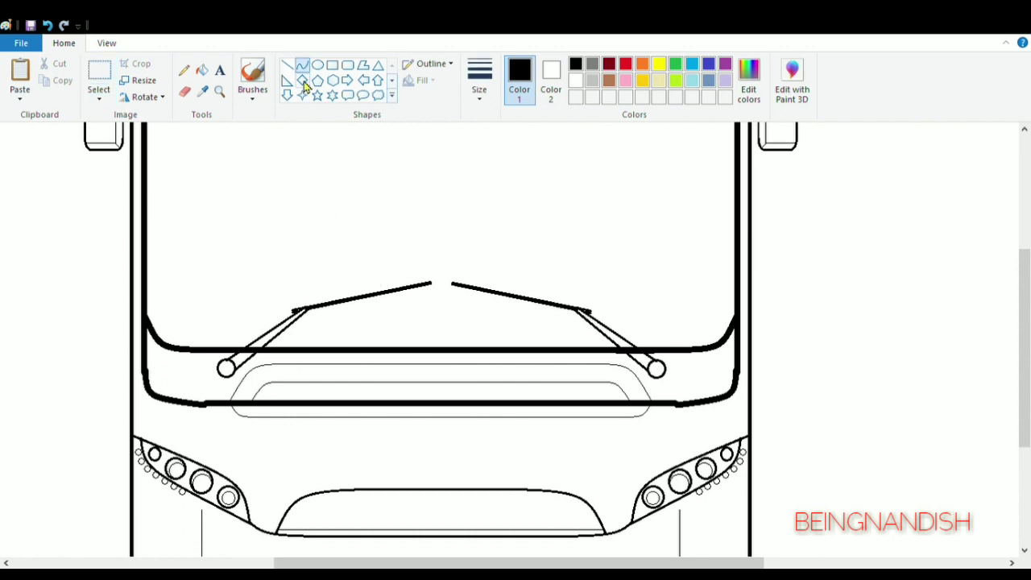
pyautogui.moveTo(147, 286)
pyautogui.mouseDown()
pyautogui.moveTo(241, 326)
pyautogui.moveTo(180, 331)
pyautogui.mouseUp()
pyautogui.click(278, 221)
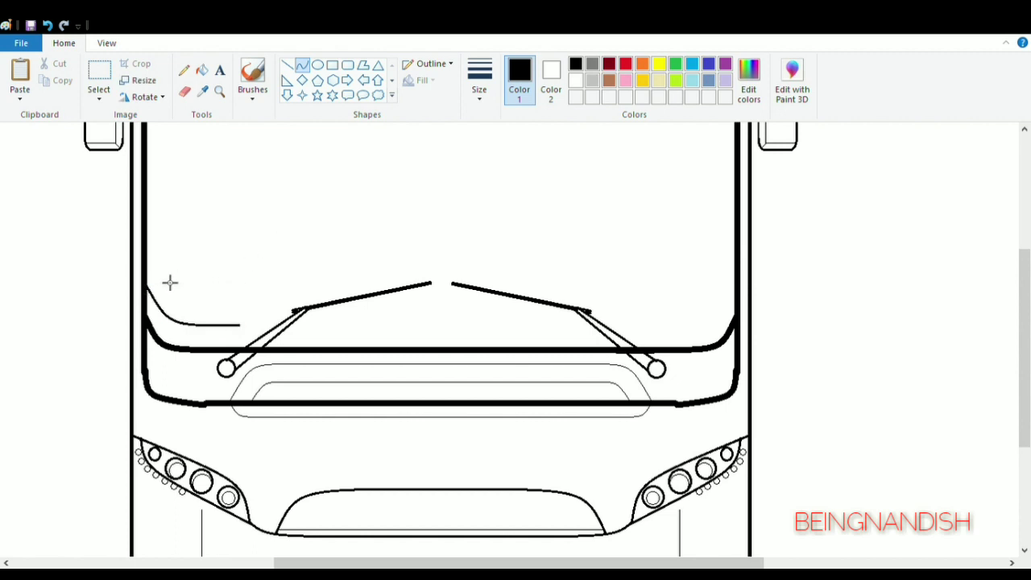
# Copy the corner curve, flip the copy horizontally and place it in the windshield's lower-right corner.
pyautogui.click(99, 72)
pyautogui.moveTo(148, 282); pyautogui.dragTo(240, 336)
pyautogui.click(99, 92)
pyautogui.click(118, 140)
pyautogui.moveTo(147, 283)
pyautogui.mouseDown()
pyautogui.moveTo(170, 323)
pyautogui.moveTo(250, 339)
pyautogui.moveTo(183, 288)
pyautogui.moveTo(153, 284)
pyautogui.mouseUp()
pyautogui.keyDown('ctrl'); pyautogui.moveTo(206, 317); pyautogui.dragTo(359, 198); pyautogui.keyUp('ctrl')
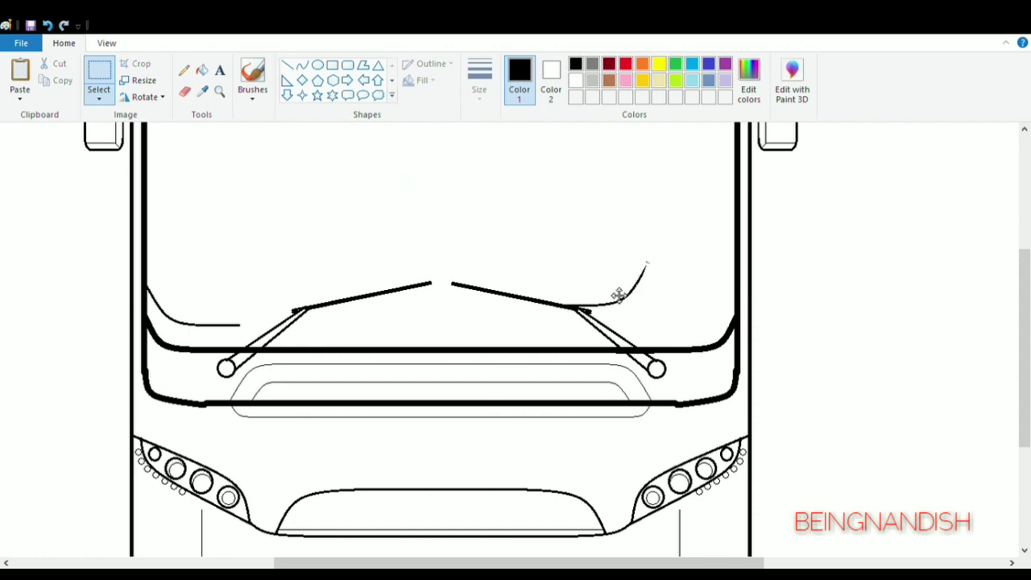
pyautogui.moveTo(619, 295); pyautogui.dragTo(706, 310)
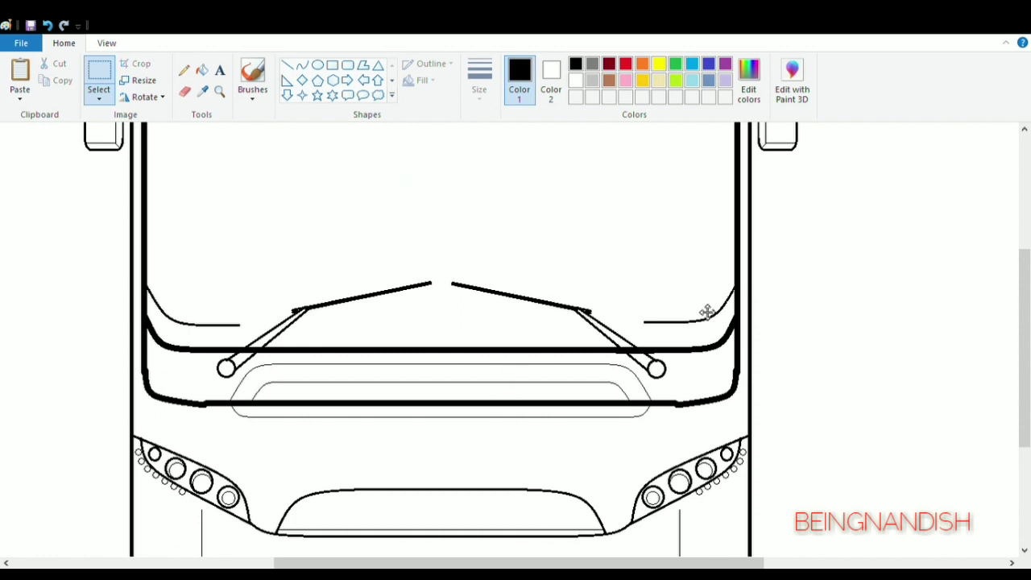
pyautogui.click(287, 64)
pyautogui.keyDown('shift'); pyautogui.moveTo(240, 325); pyautogui.dragTo(648, 356); pyautogui.keyUp('shift')
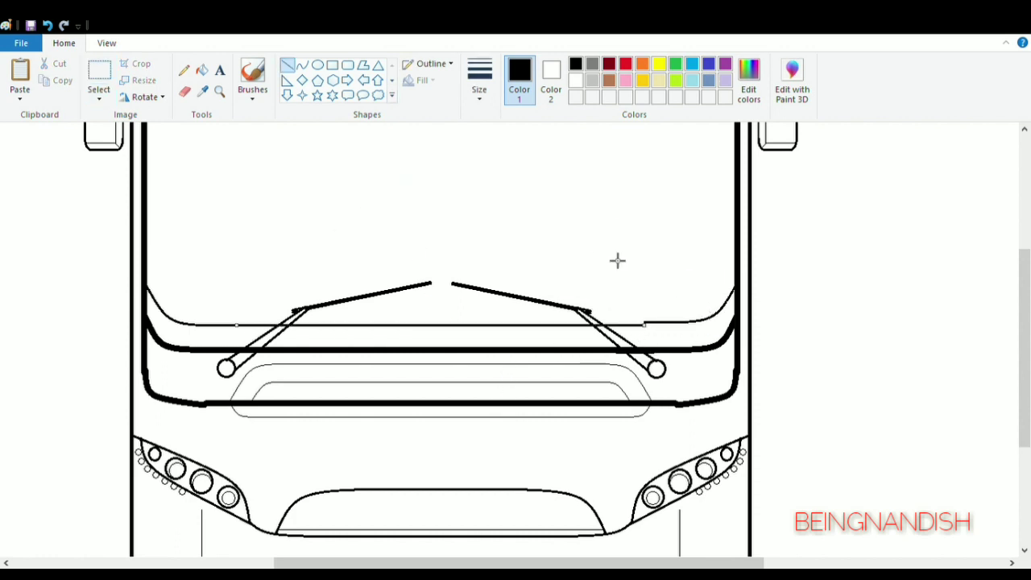
pyautogui.click(48, 25)
pyautogui.click(47, 25)
# Draw a horizontal line inward from the left corner curve and paste the mirrored curve level with it in the right corner.
pyautogui.keyDown('shift'); pyautogui.moveTo(240, 325); pyautogui.dragTo(648, 369); pyautogui.keyUp('shift')
pyautogui.click(20, 74)
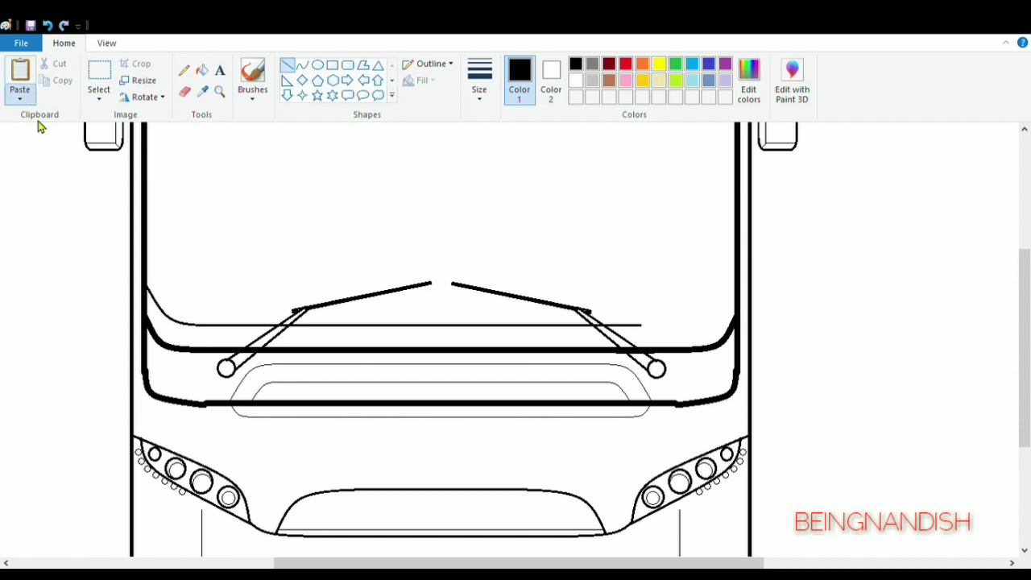
pyautogui.rightClick(376, 205)
pyautogui.moveTo(79, 154)
pyautogui.mouseDown()
pyautogui.moveTo(376, 206)
pyautogui.moveTo(686, 322)
pyautogui.mouseUp()
pyautogui.click(500, 397)
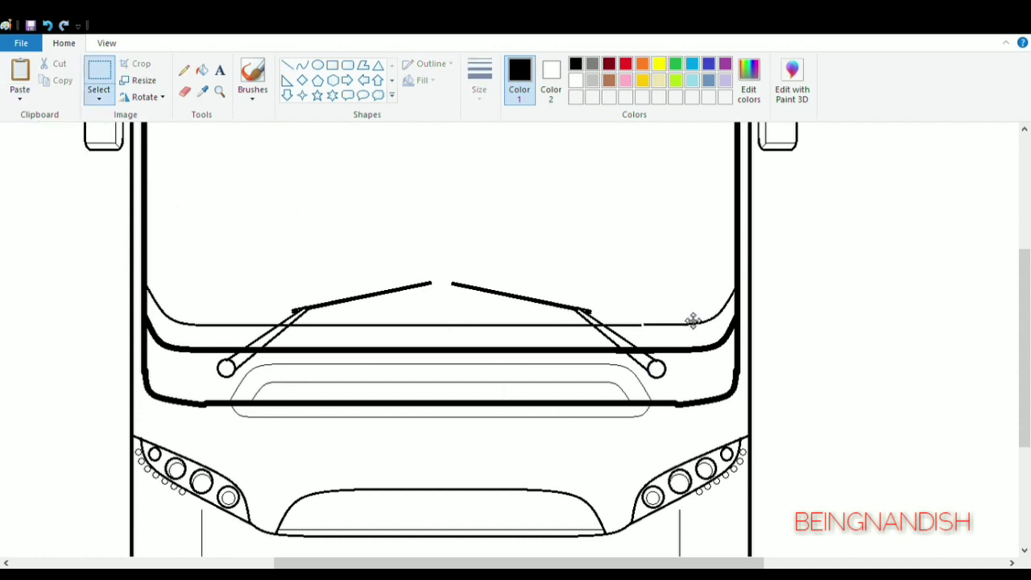
# Close the small gap between the horizontal line and the right corner curve with a short straight line.
pyautogui.click(288, 64)
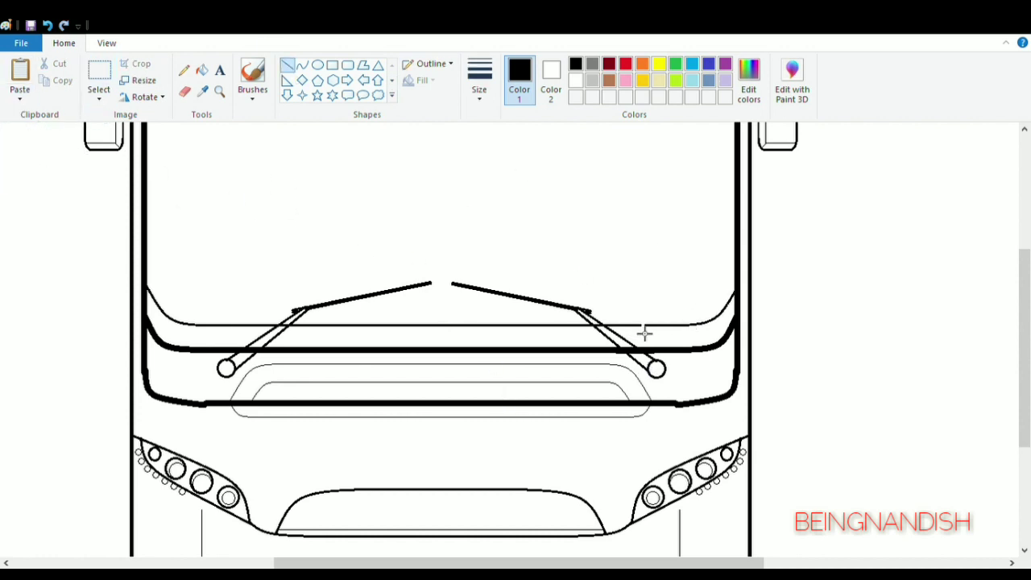
pyautogui.moveTo(637, 325); pyautogui.dragTo(648, 325)
pyautogui.click(48, 25)
pyautogui.click(106, 43)
pyautogui.click(20, 79)
pyautogui.scroll(-3, 403, 349)
pyautogui.click(612, 563)
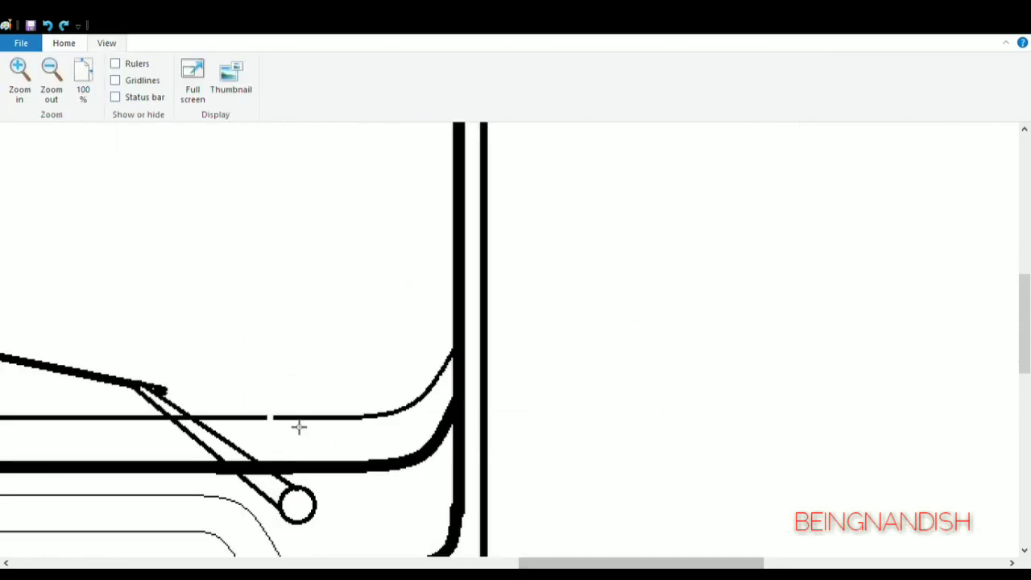
pyautogui.moveTo(265, 418); pyautogui.dragTo(281, 418)
# Draw the dashboard's left end as a curve rising from the lower-left corner curve and levelling off above the wiper.
pyautogui.click(53, 83)
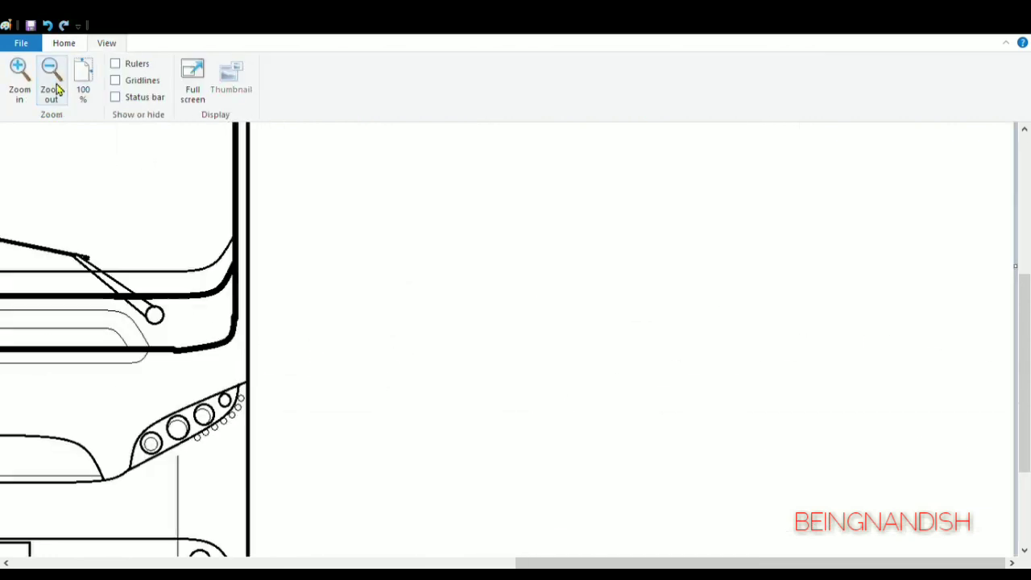
pyautogui.moveTo(578, 562); pyautogui.dragTo(323, 562)
pyautogui.scroll(3, 278, 453)
pyautogui.click(64, 43)
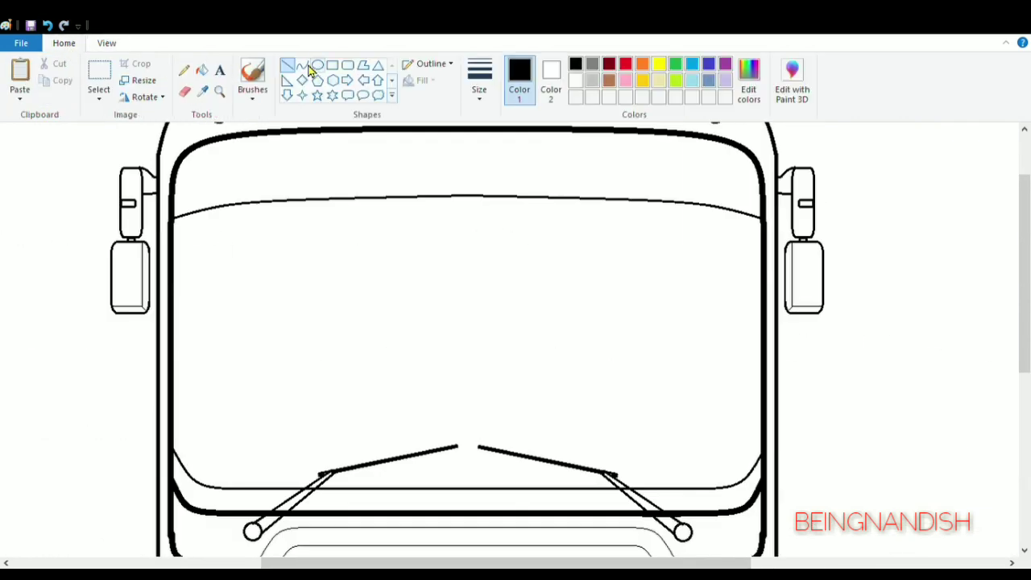
pyautogui.click(302, 64)
pyautogui.moveTo(182, 462); pyautogui.dragTo(323, 437)
pyautogui.moveTo(241, 449); pyautogui.dragTo(215, 445)
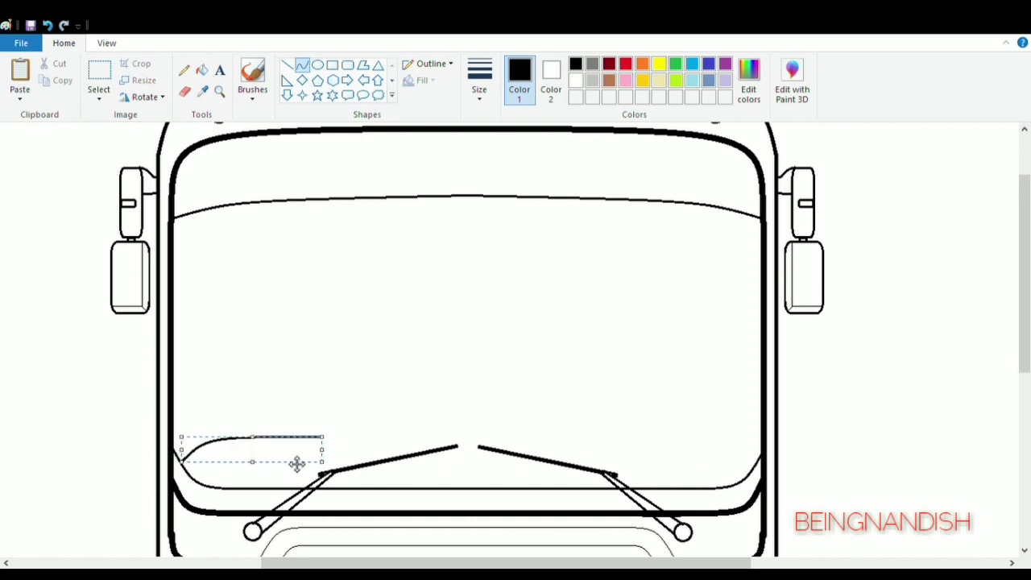
# Extend the dashboard outline rightward with straight lines, an S-curve dropping at the centre and a curve down to the lower-right line.
pyautogui.click(287, 65)
pyautogui.moveTo(325, 444)
pyautogui.mouseDown()
pyautogui.moveTo(500, 463)
pyautogui.moveTo(469, 445)
pyautogui.moveTo(587, 477)
pyautogui.moveTo(645, 480)
pyautogui.moveTo(645, 469)
pyautogui.mouseUp()
pyautogui.click(302, 65)
pyautogui.click(507, 466)
pyautogui.moveTo(556, 469); pyautogui.dragTo(540, 478)
pyautogui.moveTo(689, 488)
pyautogui.mouseDown()
pyautogui.moveTo(731, 490)
pyautogui.moveTo(697, 479)
pyautogui.mouseUp()
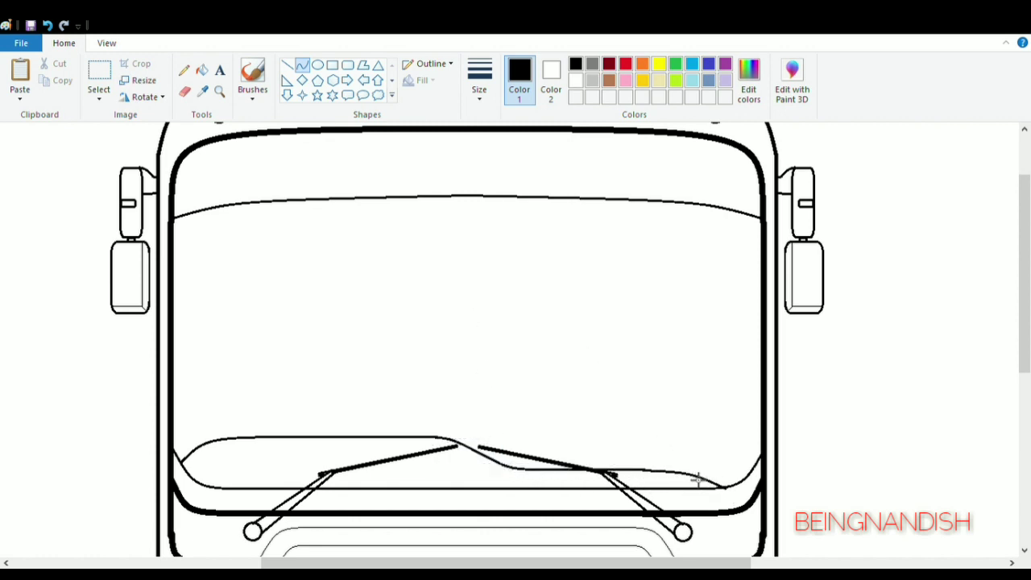
# Draw a wide rounded rectangle across the dashboard's left part as a seat back and a smaller one above it as headrest.
pyautogui.click(348, 66)
pyautogui.moveTo(245, 410); pyautogui.dragTo(374, 451)
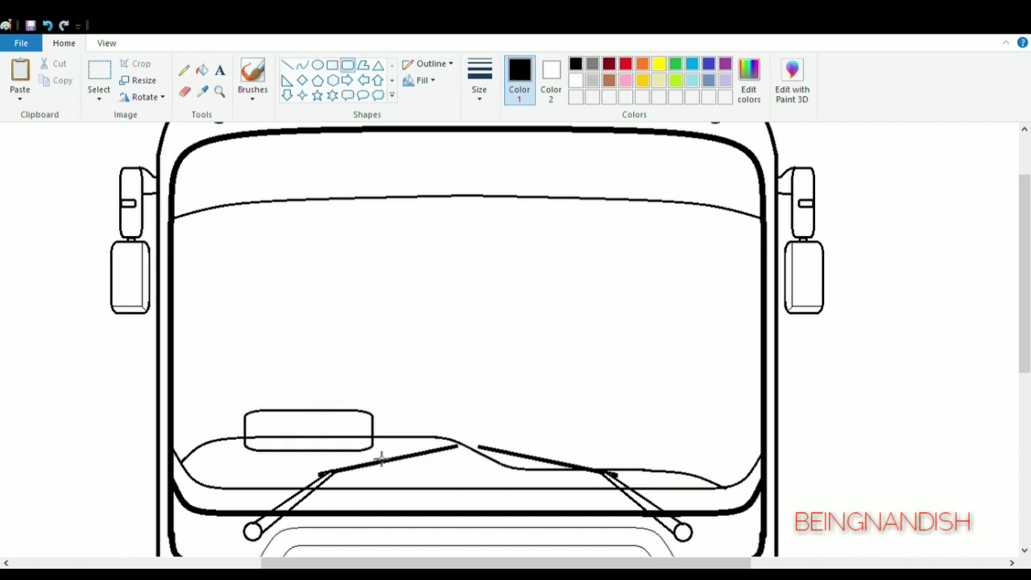
pyautogui.click(310, 389)
pyautogui.moveTo(281, 364); pyautogui.dragTo(309, 359)
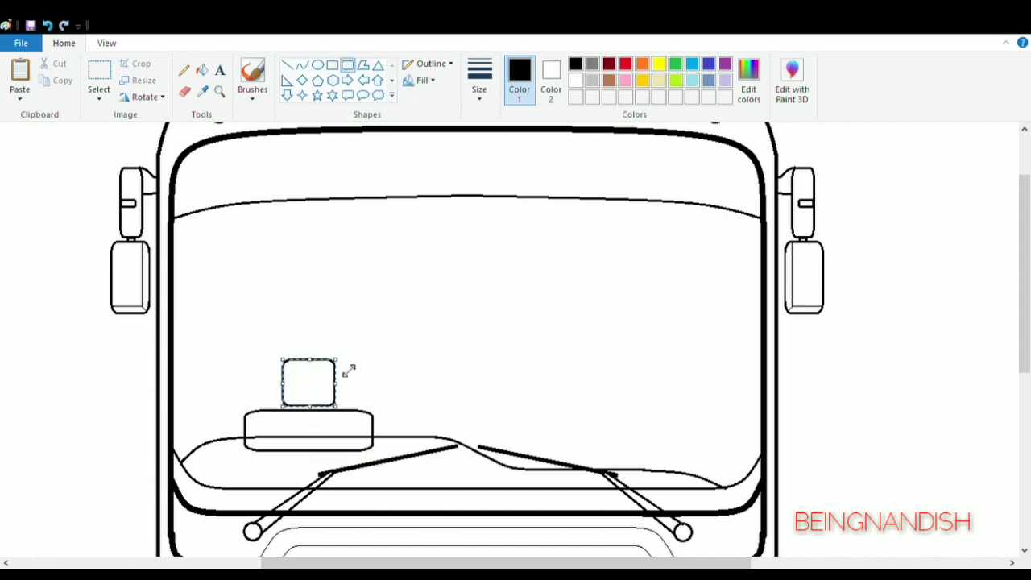
# Delete the part of the seat back's rounded rectangle that lies below the dashboard line.
pyautogui.click(99, 77)
pyautogui.moveTo(245, 428); pyautogui.dragTo(280, 447)
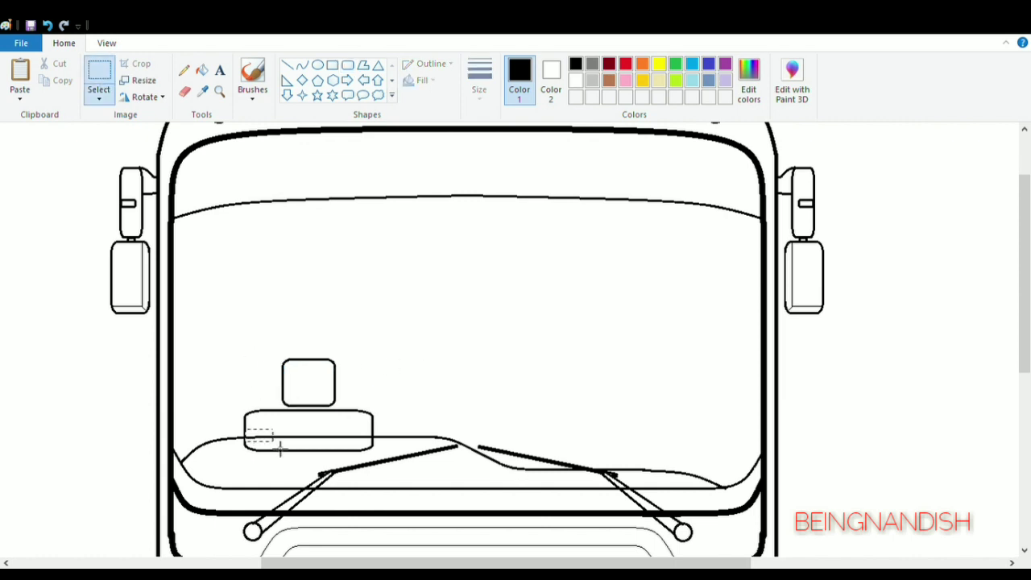
pyautogui.press('Delete')
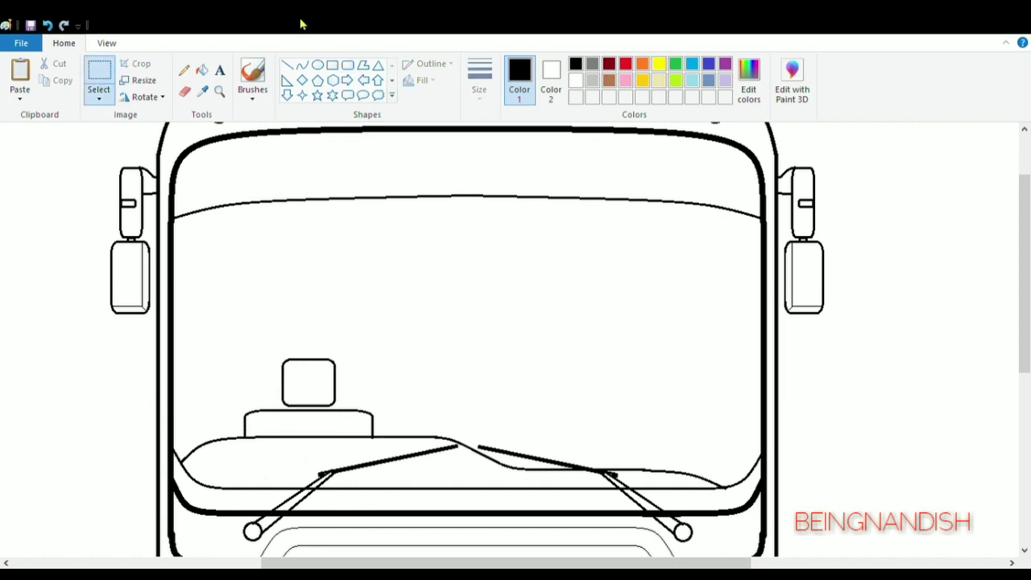
# Draw a large rounded rectangle behind the dashboard's right part and erase the portion of its lower edge crossing the dashboard.
pyautogui.moveTo(617, 385); pyautogui.dragTo(693, 453)
pyautogui.click(347, 65)
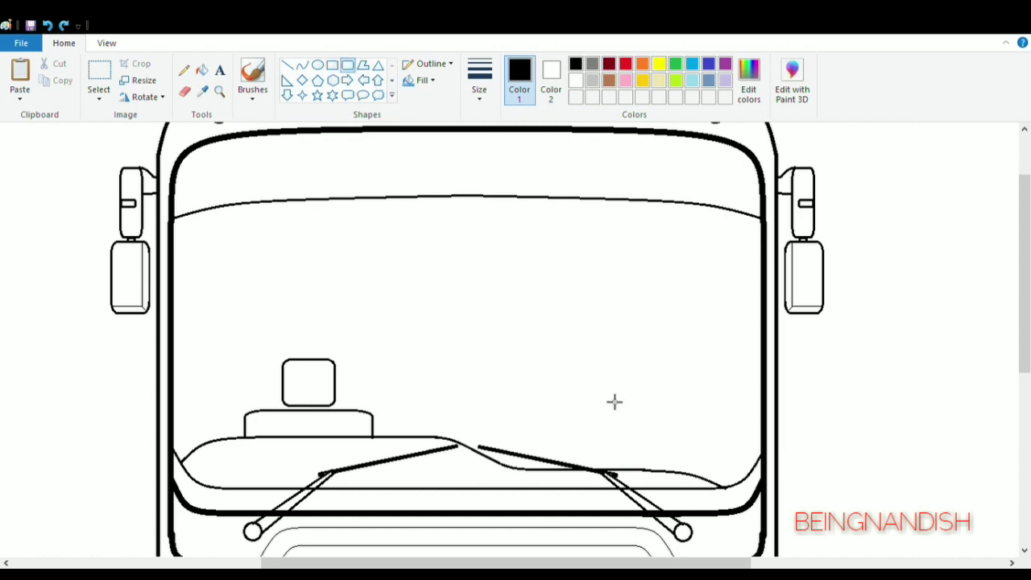
pyautogui.moveTo(614, 393)
pyautogui.mouseDown()
pyautogui.moveTo(721, 481)
pyautogui.moveTo(738, 482)
pyautogui.mouseUp()
pyautogui.moveTo(618, 432); pyautogui.dragTo(626, 433)
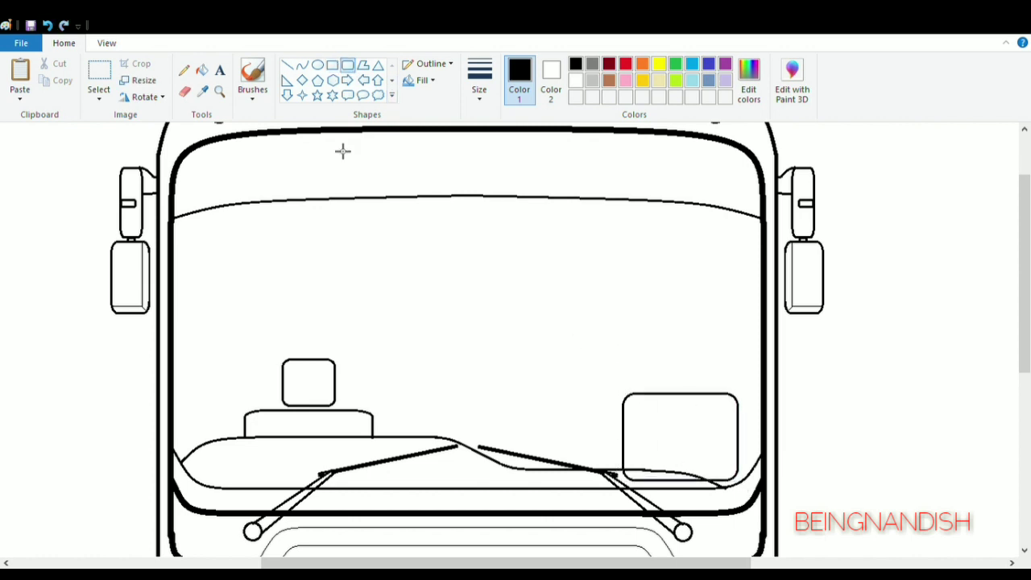
pyautogui.click(184, 91)
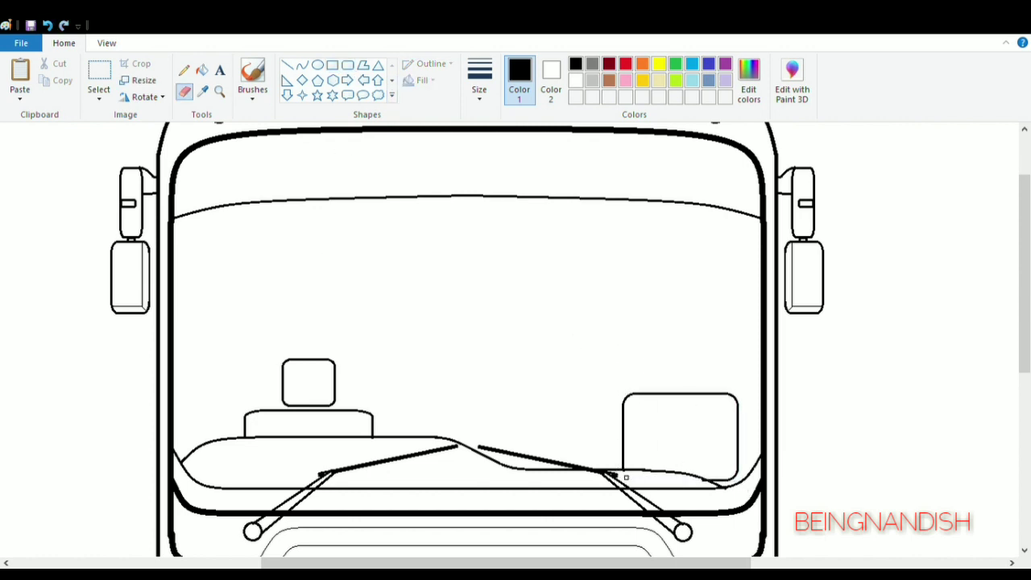
# Draw two thick vertical lines from the dashboard to the windshield's upper arc as the sides of an interior door.
pyautogui.click(289, 66)
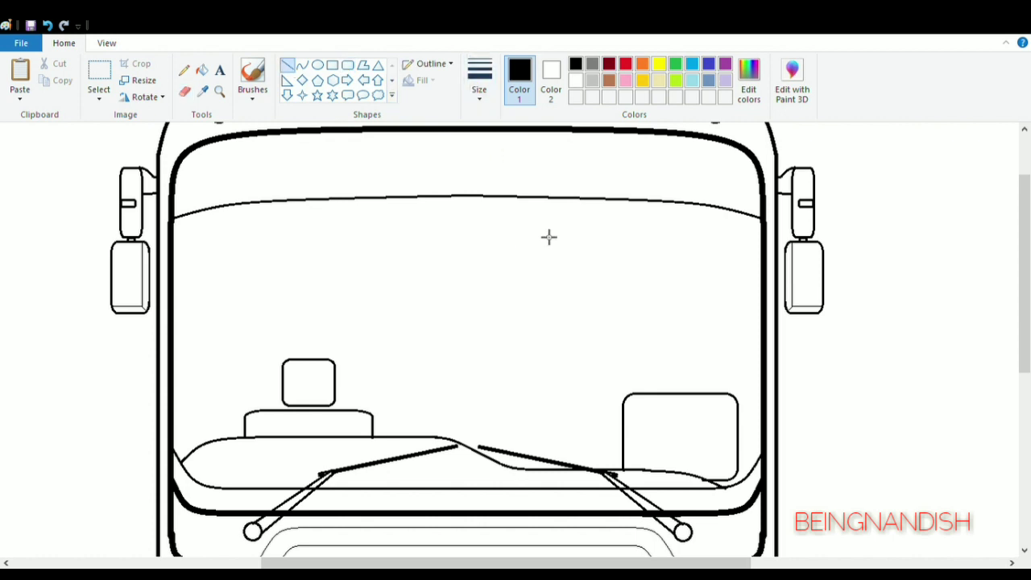
pyautogui.moveTo(617, 475); pyautogui.dragTo(616, 201)
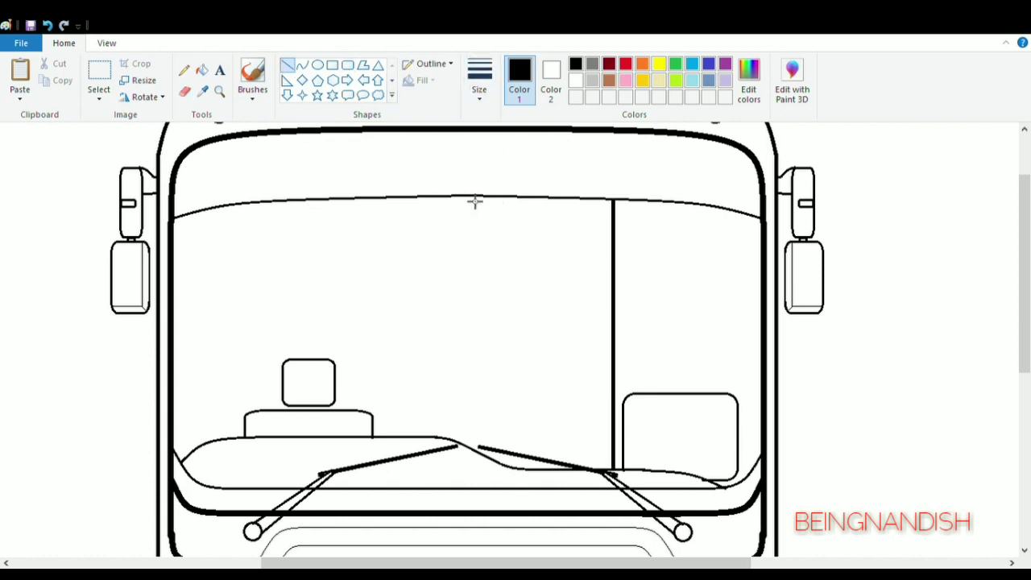
pyautogui.moveTo(464, 198)
pyautogui.mouseDown()
pyautogui.moveTo(462, 311)
pyautogui.moveTo(493, 445)
pyautogui.mouseUp()
# Draw a window rectangle and a small handle on the interior door, plus a small flat rectangle on the dashboard beside the seat.
pyautogui.click(331, 65)
pyautogui.moveTo(473, 220)
pyautogui.mouseDown()
pyautogui.moveTo(583, 349)
pyautogui.moveTo(605, 352)
pyautogui.mouseUp()
pyautogui.moveTo(535, 222); pyautogui.dragTo(539, 210)
pyautogui.click(591, 202)
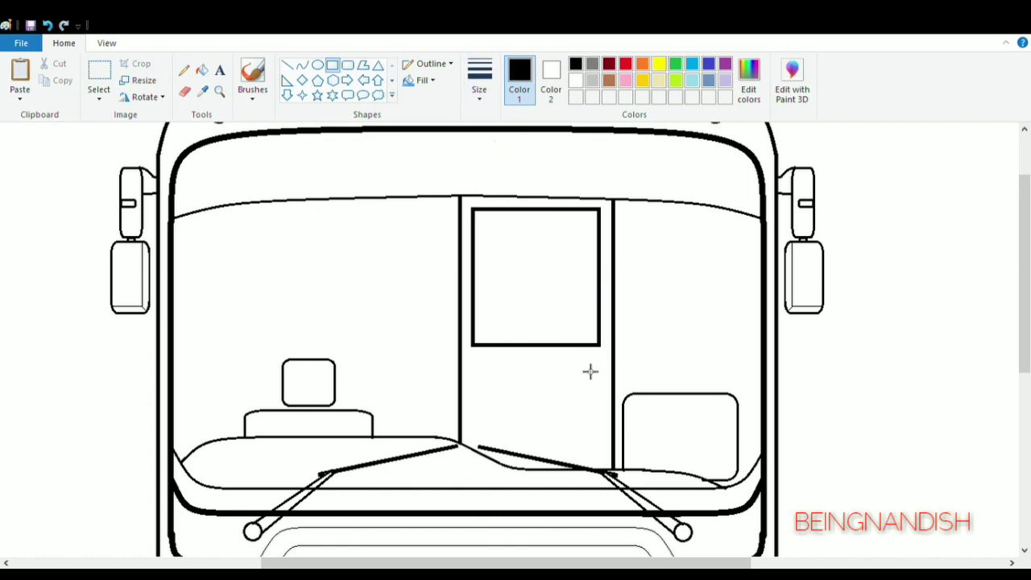
pyautogui.moveTo(396, 426); pyautogui.dragTo(435, 436)
pyautogui.click(381, 318)
# Erase the peak of the bus roof outline at the centre and bridge the gap with a short straight line.
pyautogui.click(106, 43)
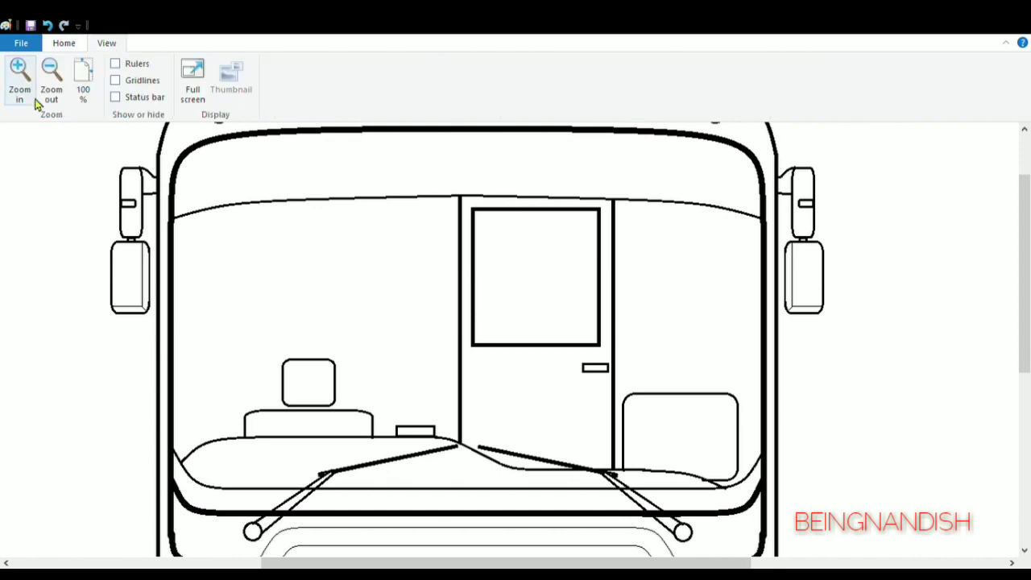
pyautogui.click(51, 81)
pyautogui.click(64, 43)
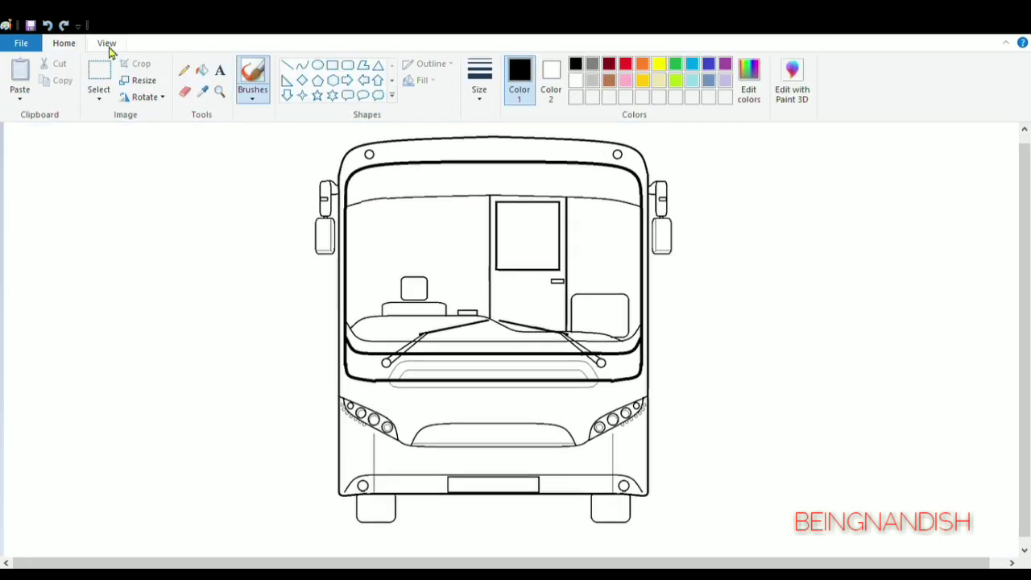
pyautogui.click(106, 43)
pyautogui.click(19, 76)
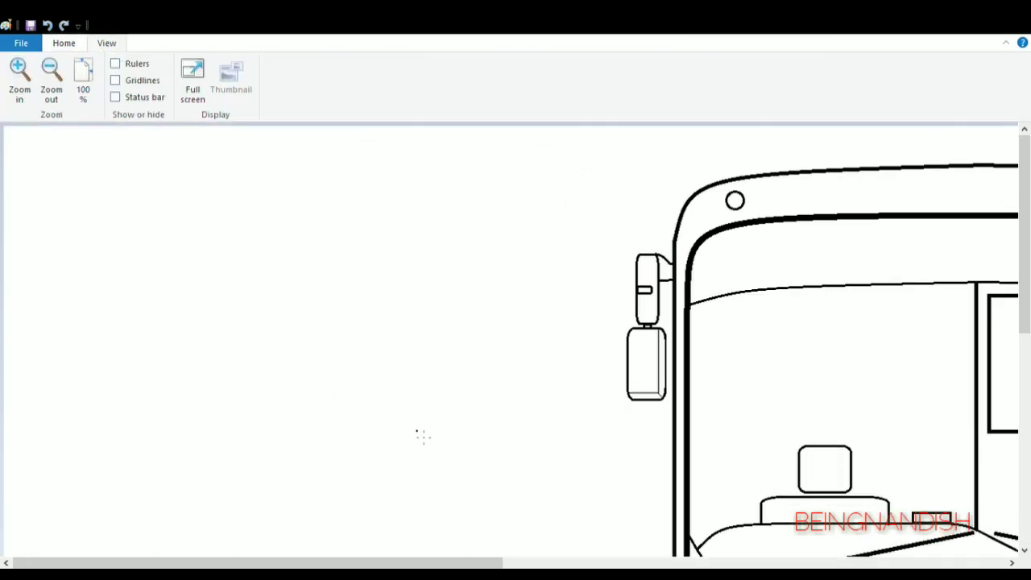
pyautogui.click(64, 42)
pyautogui.click(184, 91)
pyautogui.click(611, 165)
pyautogui.click(286, 65)
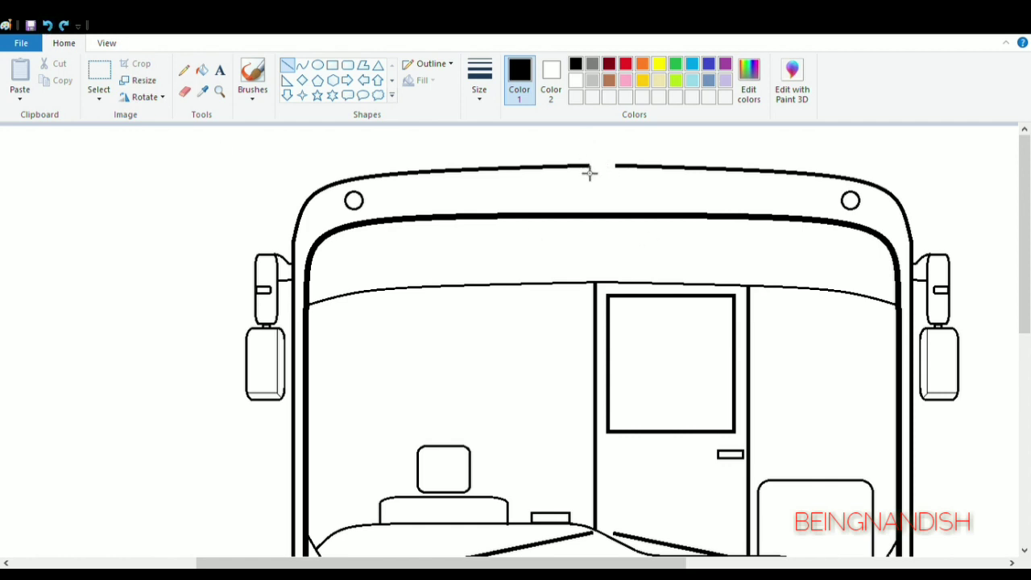
pyautogui.moveTo(590, 168); pyautogui.dragTo(616, 166)
# Cover the windshield lines crossing inside the left wiper's arm with white straight lines.
pyautogui.click(107, 43)
pyautogui.click(52, 79)
pyautogui.click(63, 44)
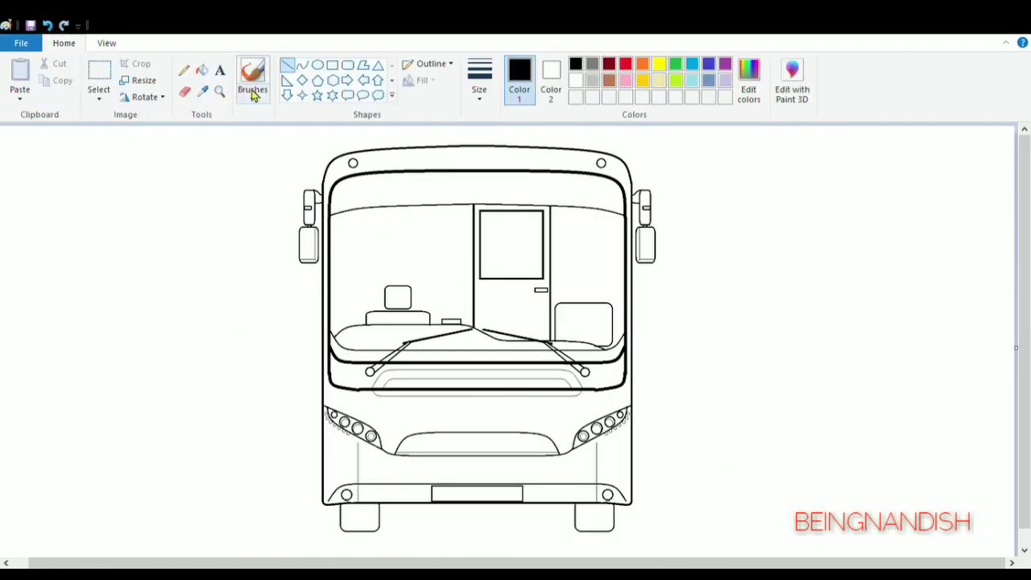
pyautogui.click(107, 43)
pyautogui.click(20, 79)
pyautogui.scroll(-5, 524, 414)
pyautogui.click(20, 79)
pyautogui.hscroll(5, 238, 488)
pyautogui.click(64, 44)
pyautogui.click(184, 91)
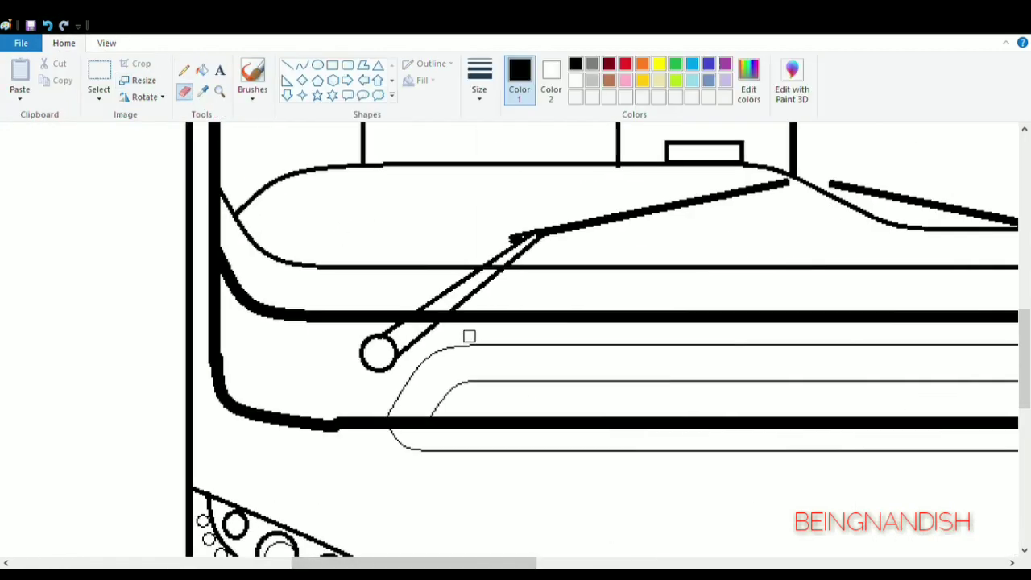
pyautogui.click(575, 80)
pyautogui.click(287, 64)
pyautogui.moveTo(400, 326); pyautogui.dragTo(443, 297)
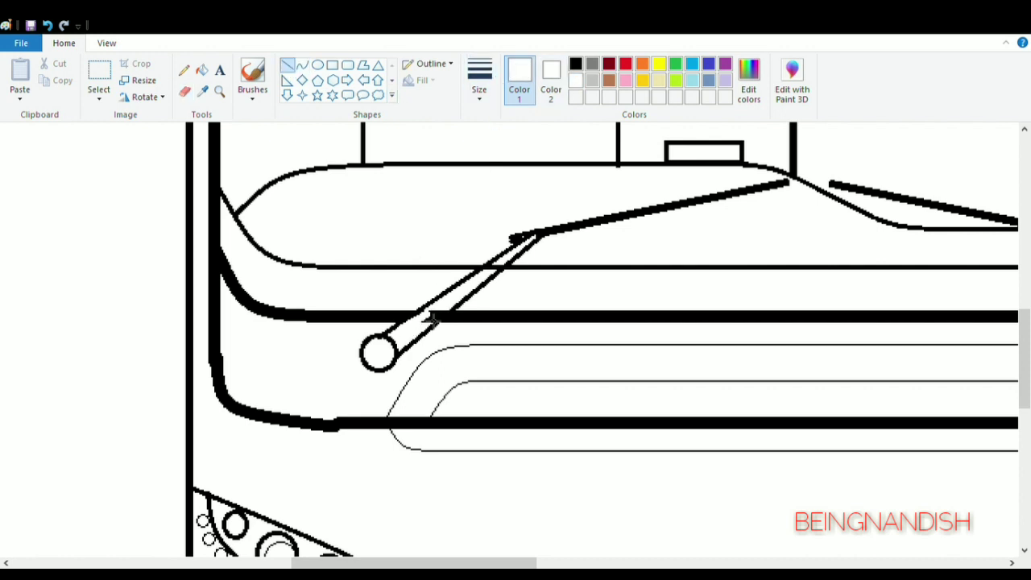
pyautogui.click(460, 220)
# Cover the windshield lines crossing inside the right wiper's arm with white straight lines.
pyautogui.moveTo(450, 563); pyautogui.dragTo(616, 563)
pyautogui.moveTo(435, 271); pyautogui.dragTo(524, 341)
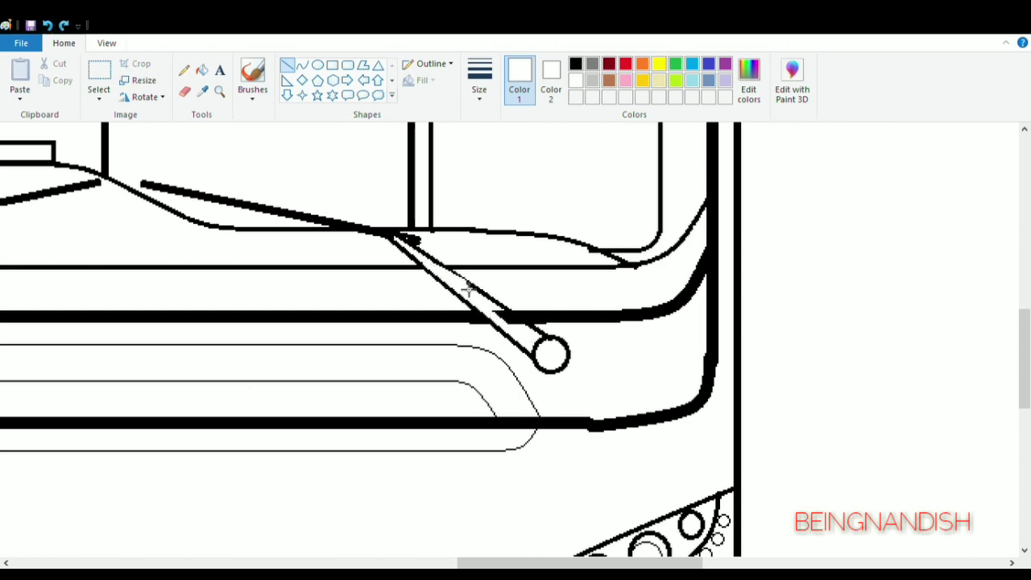
pyautogui.moveTo(467, 290); pyautogui.dragTo(542, 342)
# Fill the windshield interior to the left of the door with a custom dark grey.
pyautogui.click(106, 43)
pyautogui.click(51, 81)
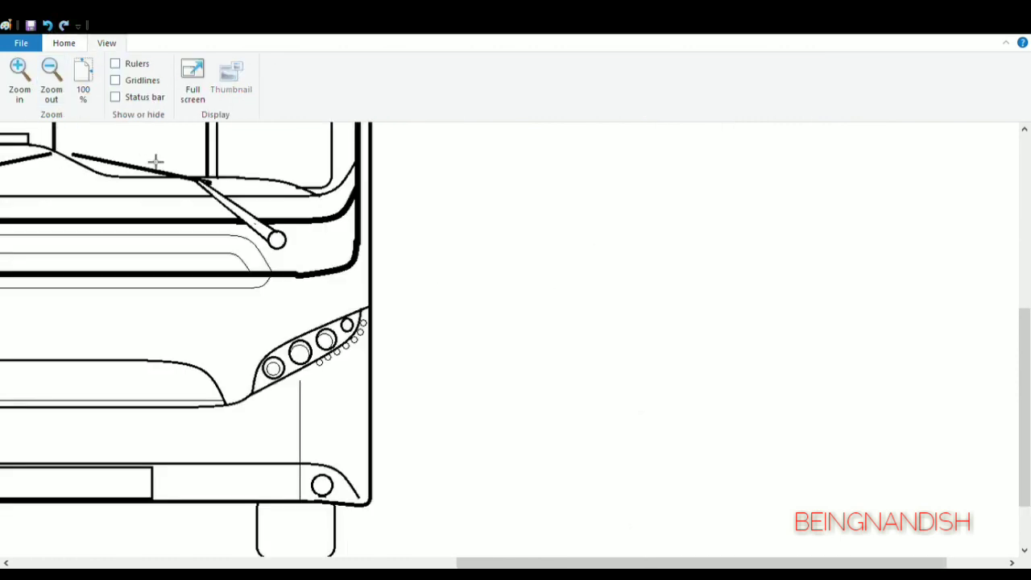
pyautogui.click(51, 81)
pyautogui.click(63, 43)
pyautogui.click(592, 64)
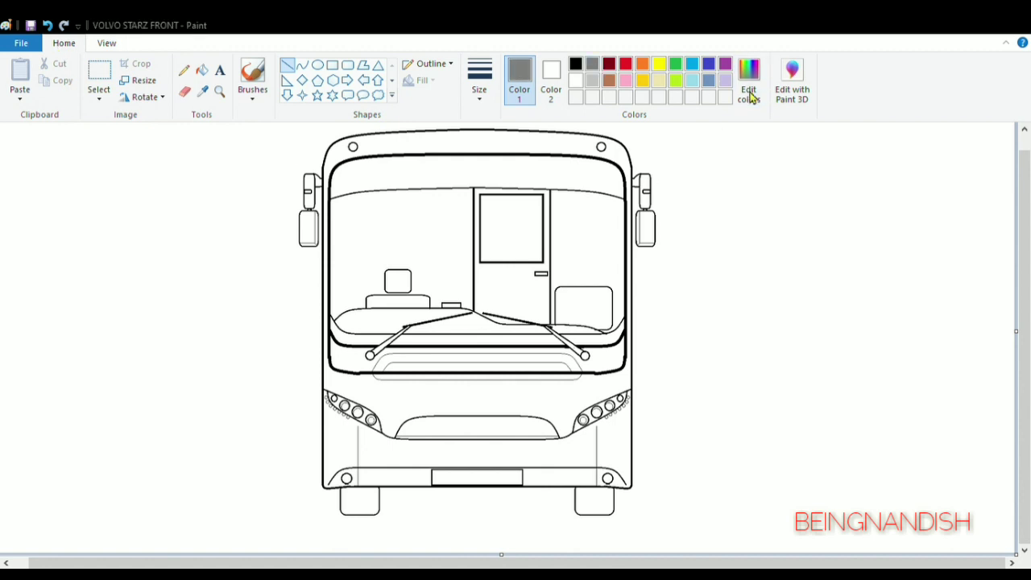
pyautogui.click(201, 70)
pyautogui.click(418, 236)
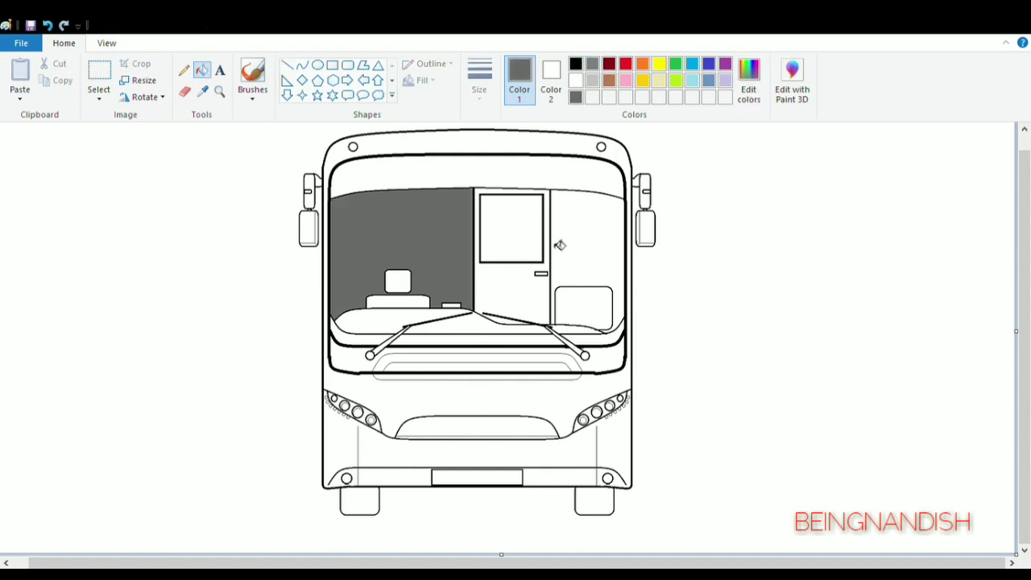
# Fill the door and the interior beside it with dark grey and the door's window with light grey.
pyautogui.click(576, 243)
pyautogui.click(524, 232)
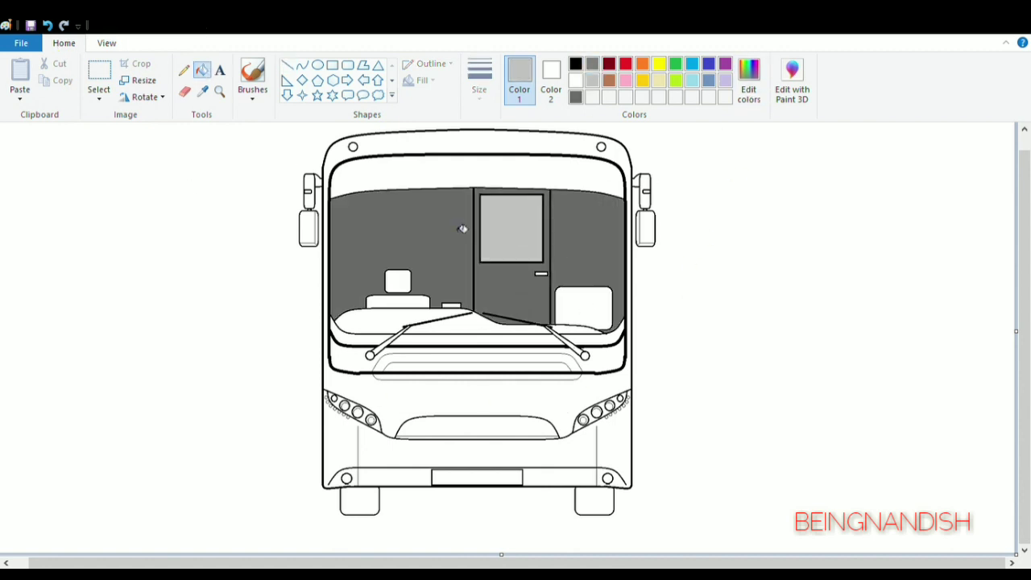
pyautogui.click(576, 97)
# Fill the whole bus interior behind the windshield and the door body with the pale cream palette colour.
pyautogui.click(659, 80)
pyautogui.click(588, 245)
pyautogui.click(440, 246)
pyautogui.click(488, 287)
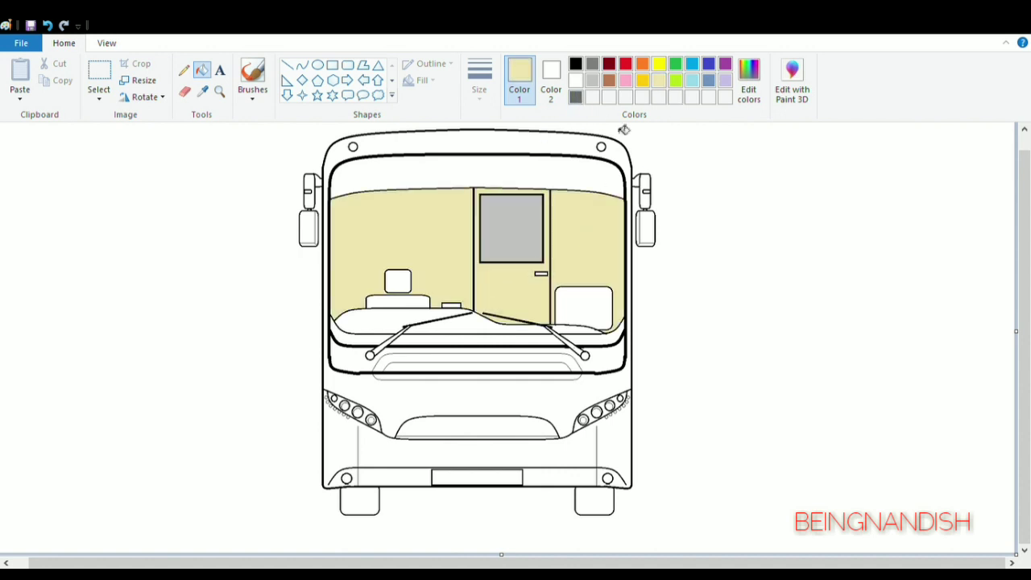
# Fill the dashboard, the driver's seat with its headrest and the passenger seat with brown.
pyautogui.click(609, 80)
pyautogui.click(584, 307)
pyautogui.click(403, 303)
pyautogui.click(398, 281)
pyautogui.click(435, 318)
pyautogui.click(574, 330)
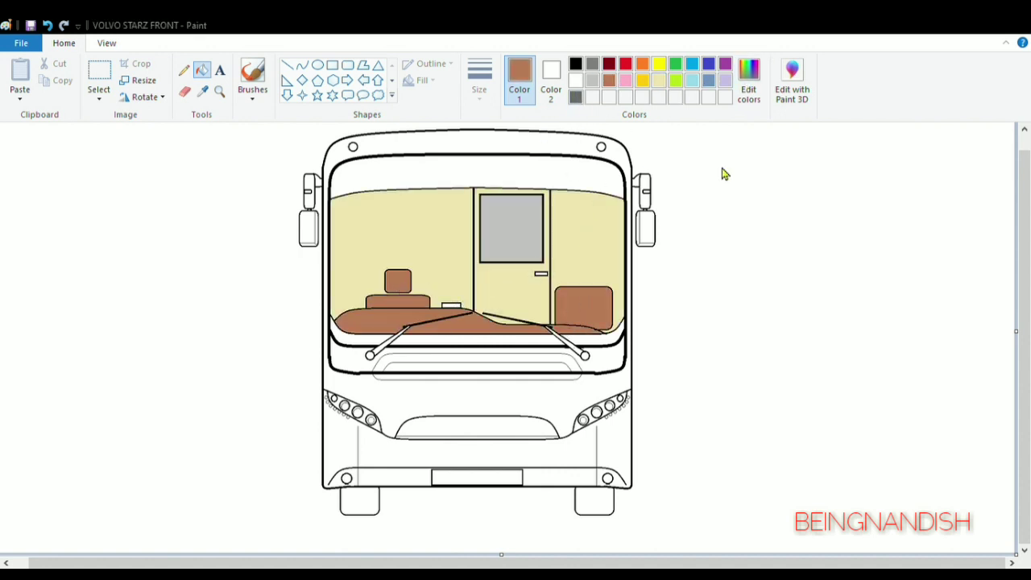
# Recolour the headrest, both seats and the small box on the dashboard with a custom dark brown.
pyautogui.click(398, 282)
pyautogui.click(396, 299)
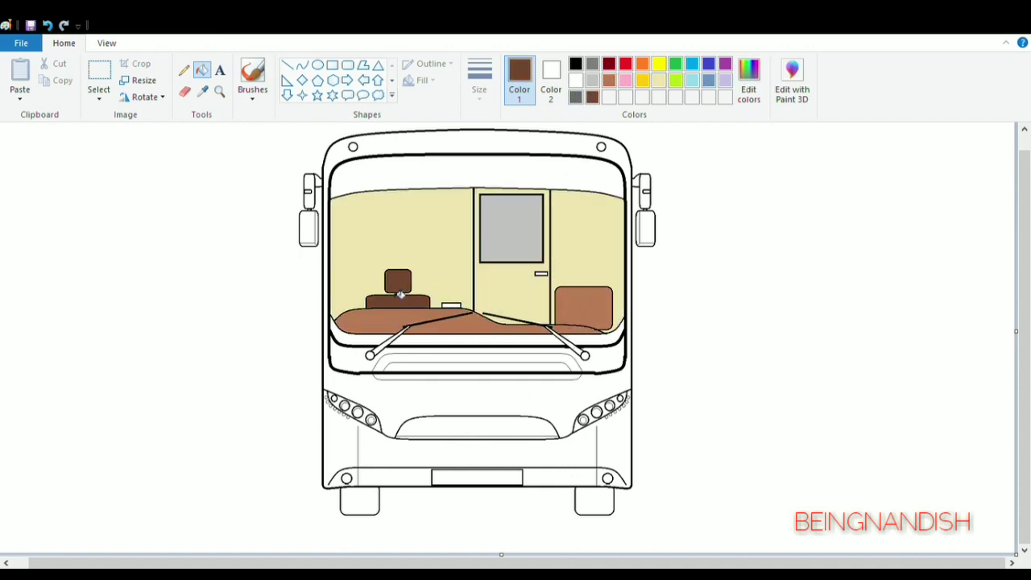
pyautogui.click(559, 293)
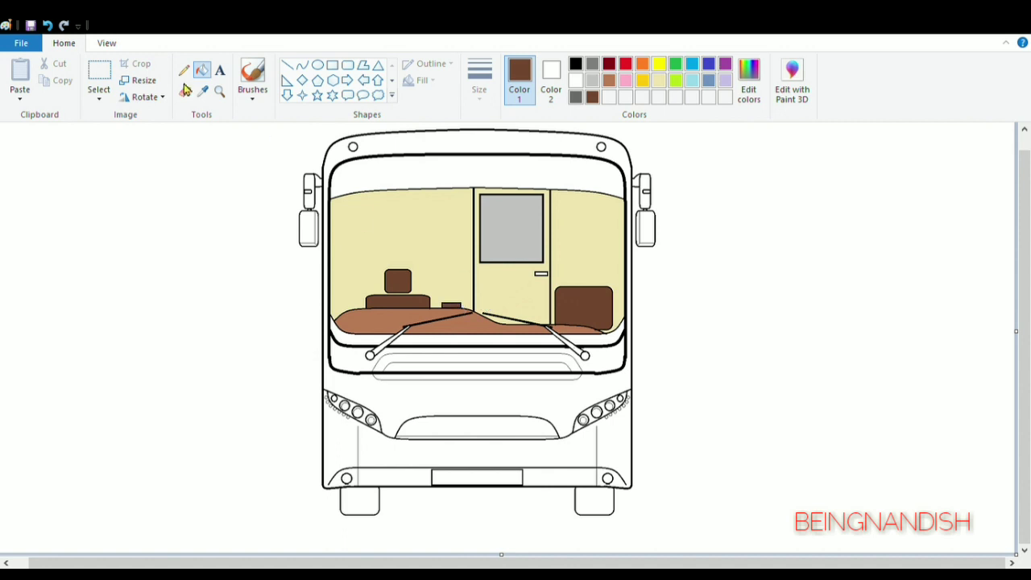
# Draw a small black rectangle joining the driver's headrest to the seat back.
pyautogui.click(106, 43)
pyautogui.click(18, 77)
pyautogui.scroll(-1, 357, 540)
pyautogui.moveTo(360, 562); pyautogui.dragTo(409, 562)
pyautogui.click(63, 42)
pyautogui.click(332, 64)
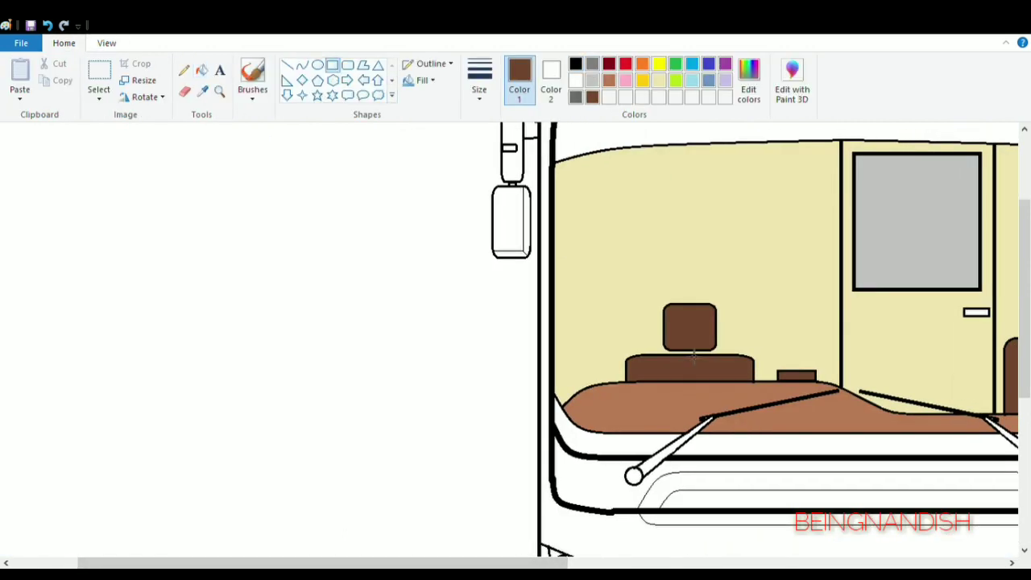
pyautogui.click(574, 68)
pyautogui.click(107, 43)
pyautogui.click(21, 70)
pyautogui.moveTo(200, 563); pyautogui.dragTo(446, 563)
pyautogui.click(63, 43)
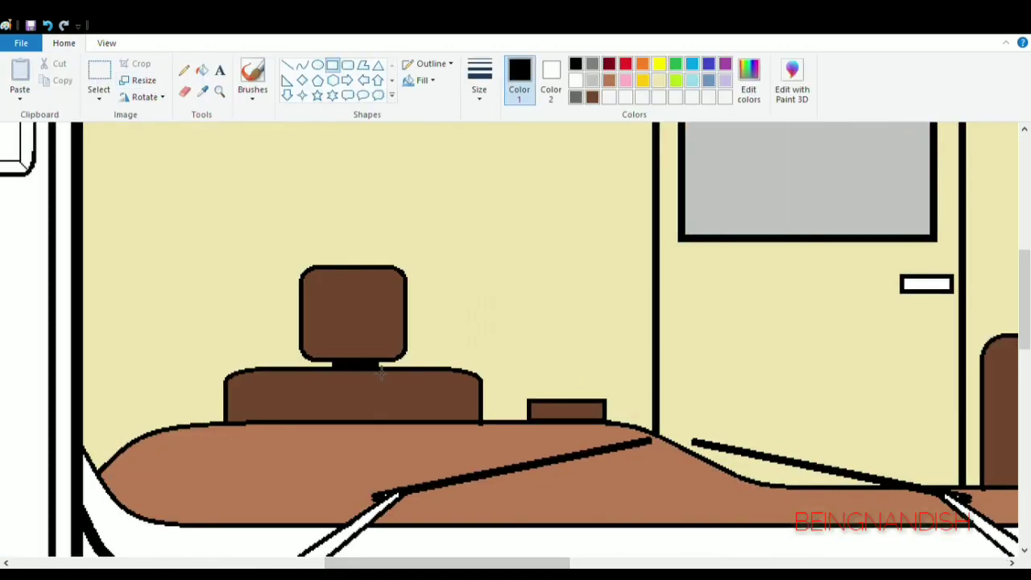
pyautogui.click(106, 42)
pyautogui.click(56, 88)
pyautogui.click(56, 89)
pyautogui.click(63, 43)
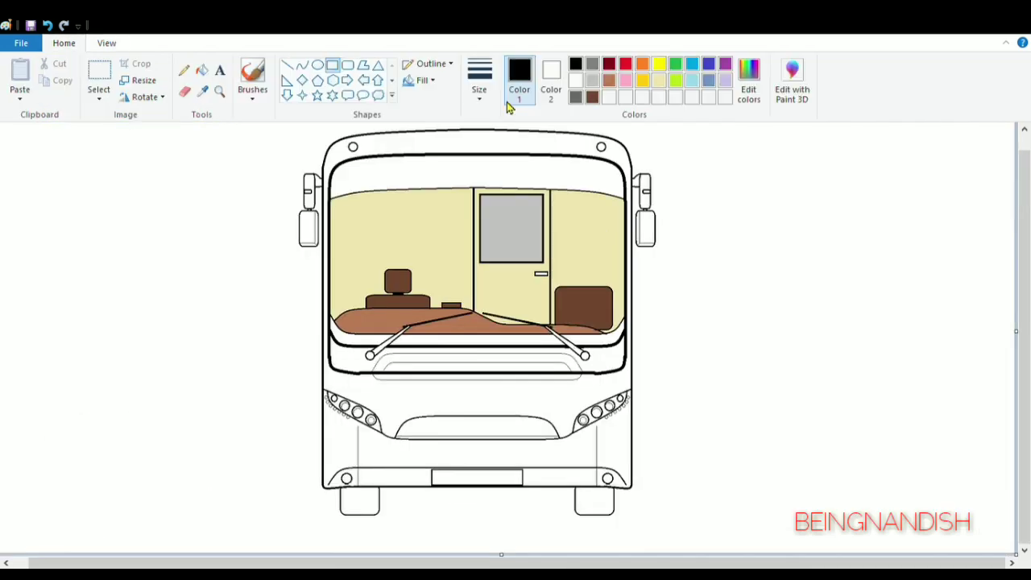
# Fill the windshield's upper band, the strip under the dashboard and the panel sections below it with custom charcoal shades.
pyautogui.click(575, 97)
pyautogui.click(201, 70)
pyautogui.click(609, 97)
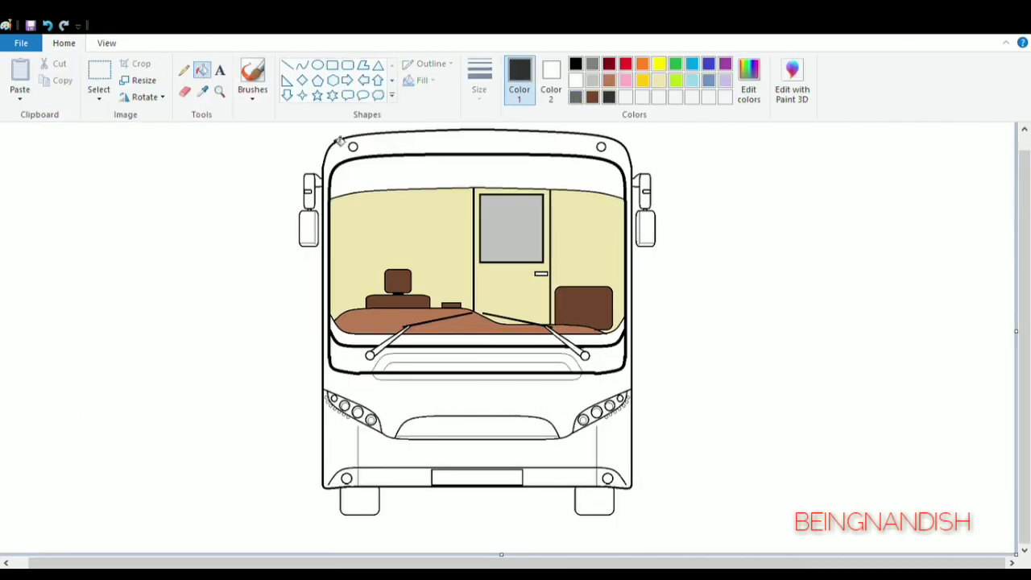
pyautogui.click(435, 173)
pyautogui.click(364, 361)
pyautogui.click(421, 370)
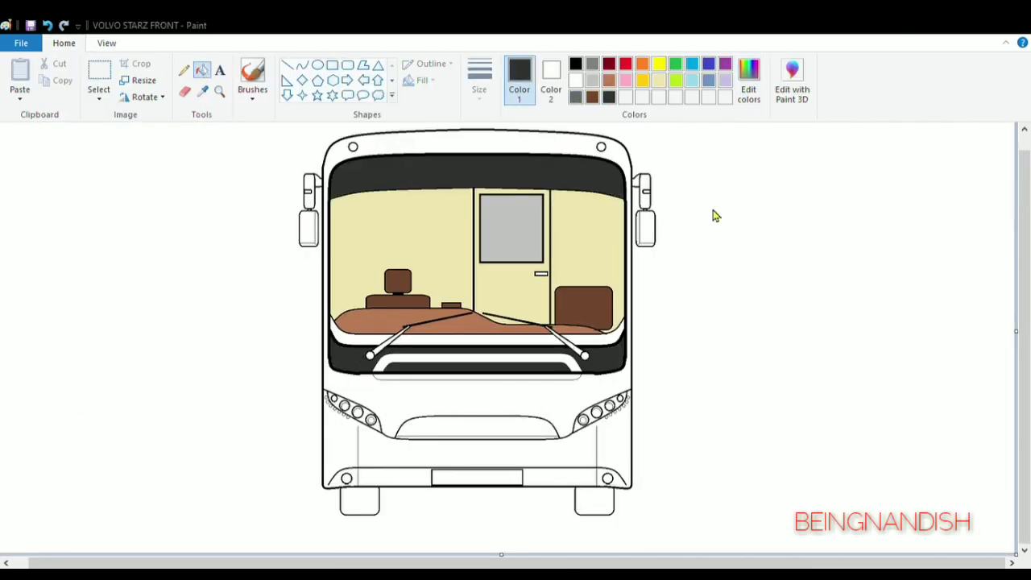
pyautogui.click(452, 340)
pyautogui.click(453, 361)
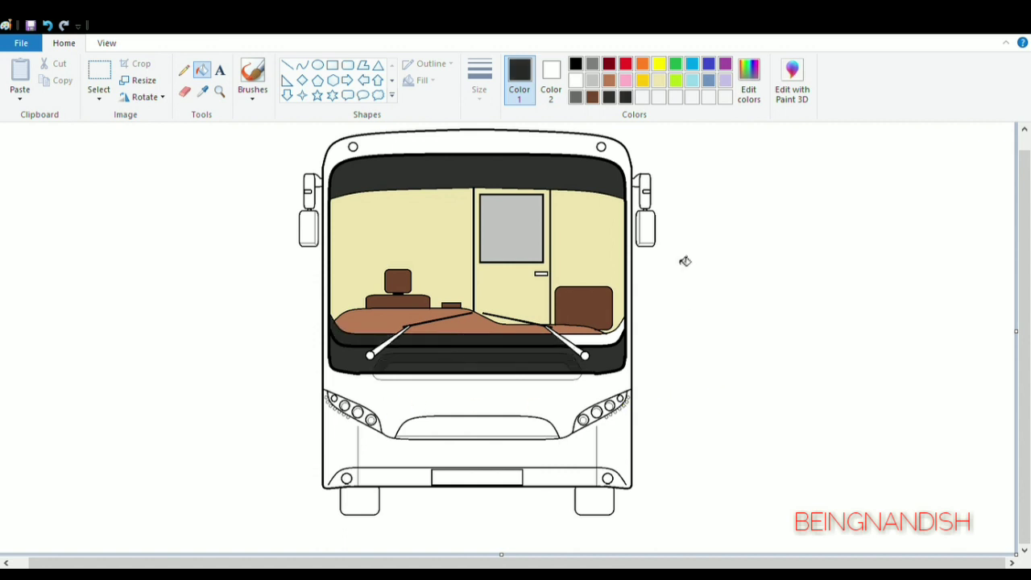
# Fill both wiper arms and their round pivots with black.
pyautogui.click(577, 66)
pyautogui.click(374, 358)
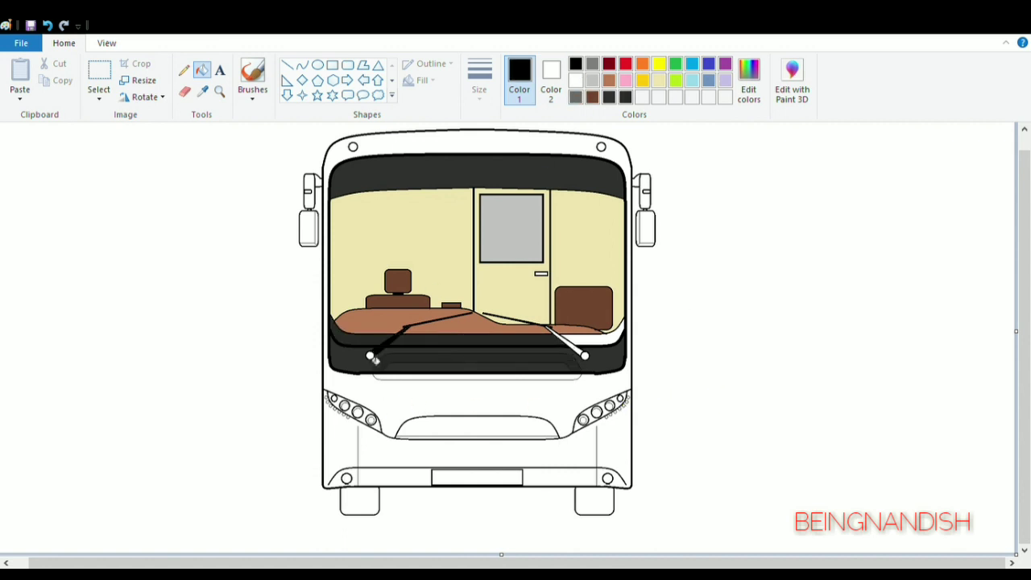
pyautogui.click(585, 356)
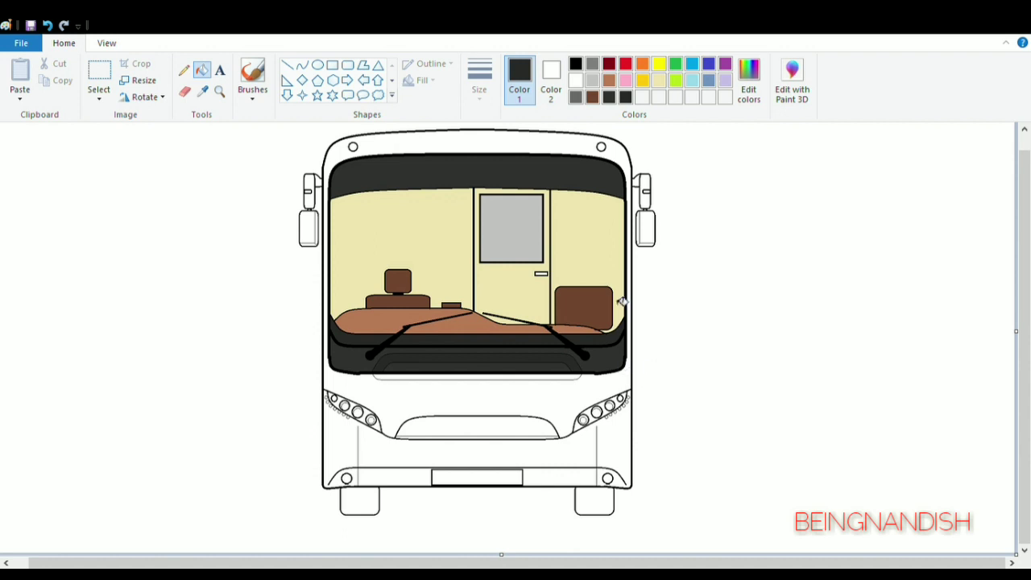
# Darken the windshield's upper band with a deeper charcoal and fill the strip under the dashboard with a lighter charcoal.
pyautogui.click(403, 165)
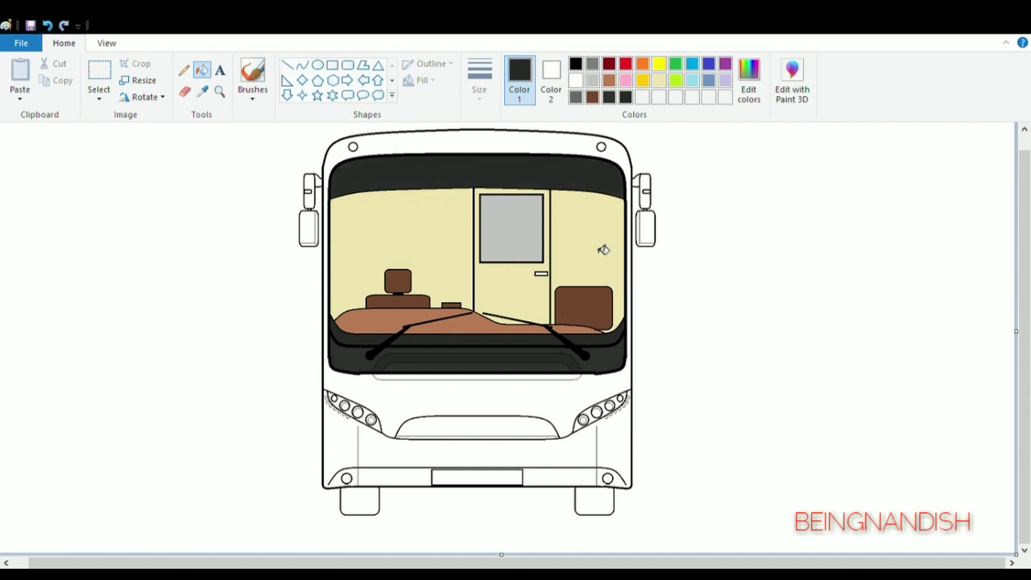
pyautogui.click(397, 366)
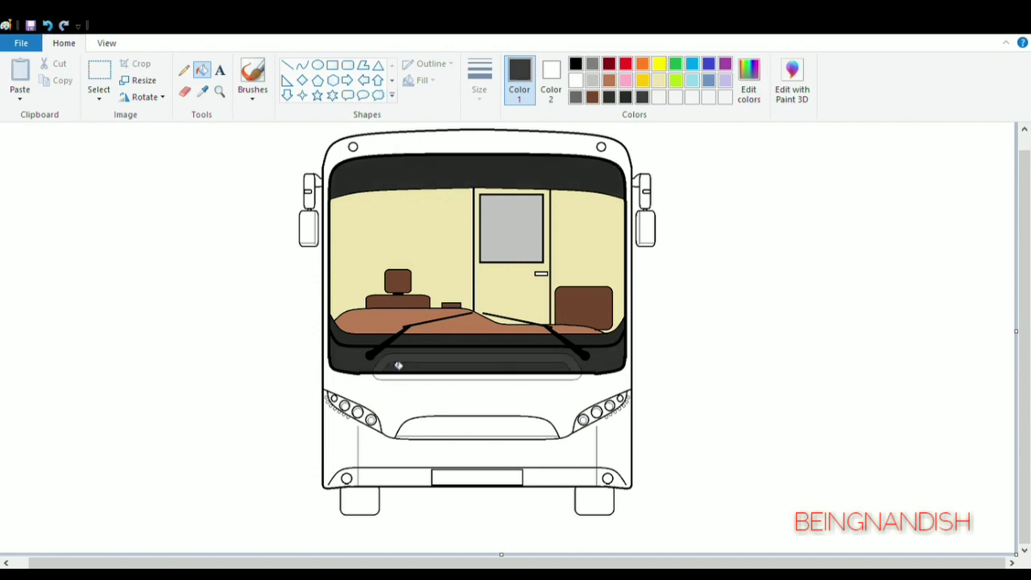
pyautogui.click(400, 352)
pyautogui.click(49, 26)
pyautogui.click(455, 342)
pyautogui.click(360, 339)
pyautogui.click(597, 339)
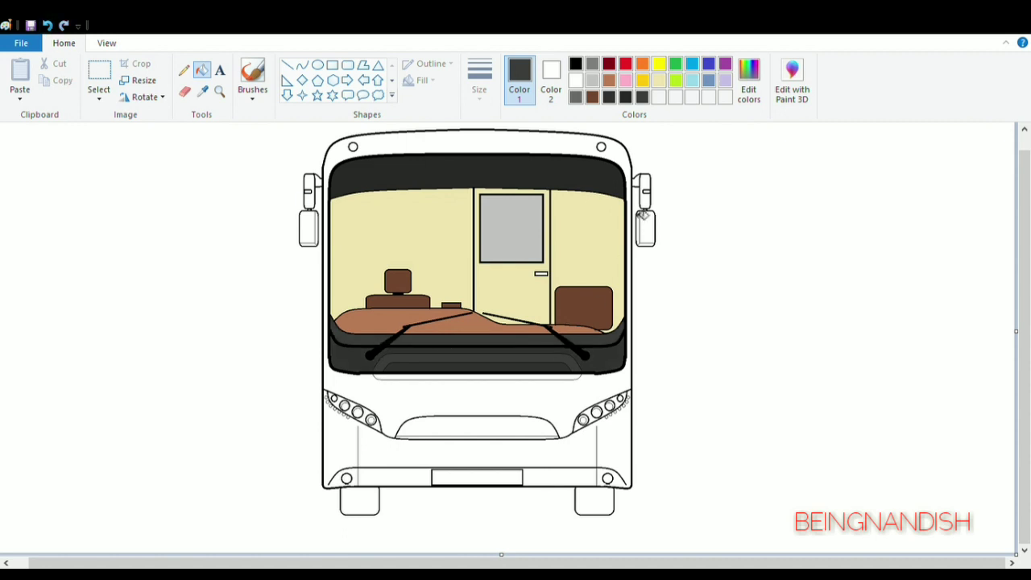
# Refill the panel below the windshield and its inner trapezoid with a darker custom charcoal.
pyautogui.click(625, 98)
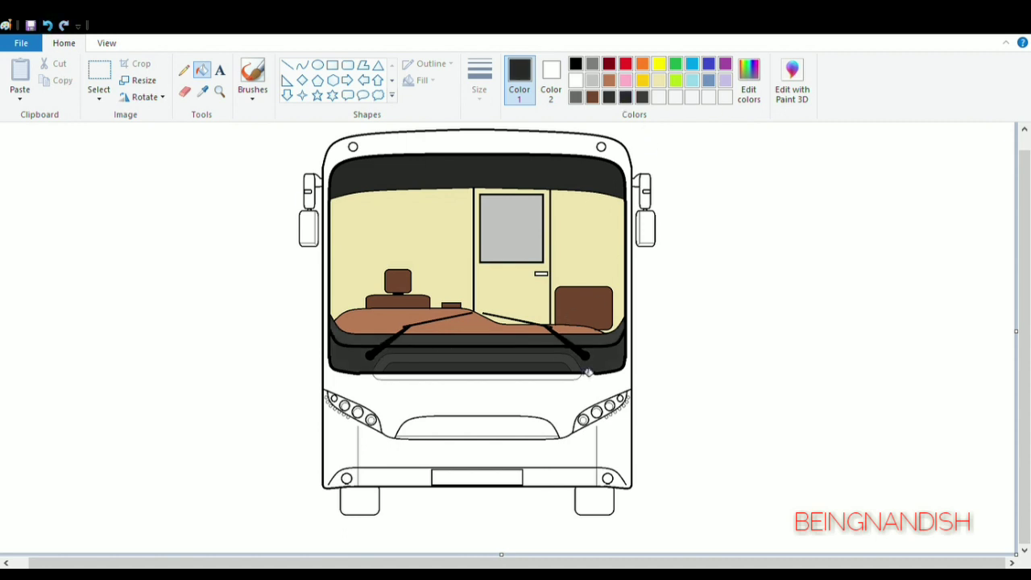
pyautogui.click(326, 405)
pyautogui.click(47, 25)
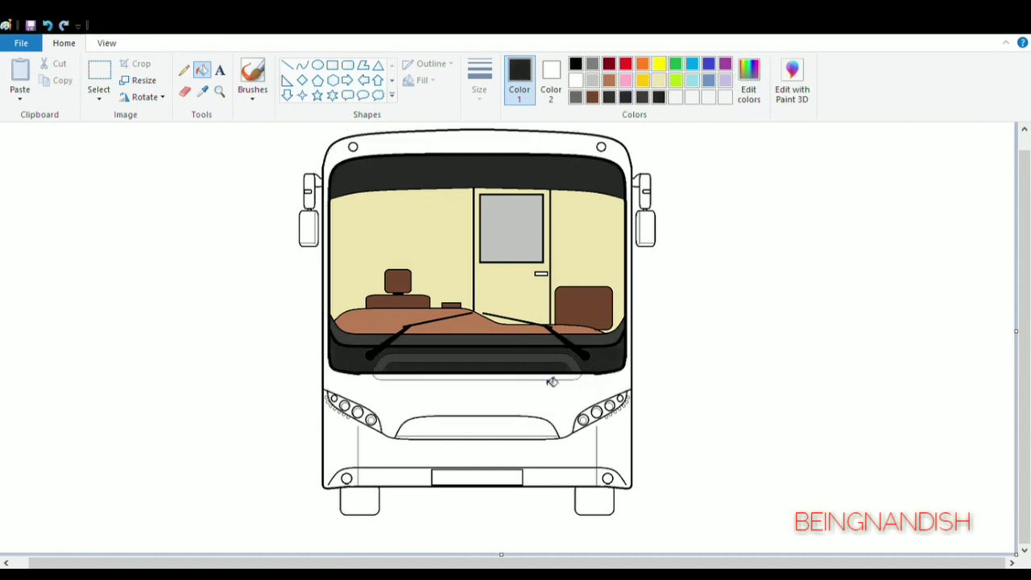
# Fill both side mirrors and their arms with dark charcoal and the mirrors' side edges with a lighter charcoal.
pyautogui.click(106, 43)
pyautogui.click(18, 90)
pyautogui.click(619, 240)
pyautogui.click(615, 194)
pyautogui.click(633, 171)
pyautogui.moveTo(419, 562); pyautogui.dragTo(702, 562)
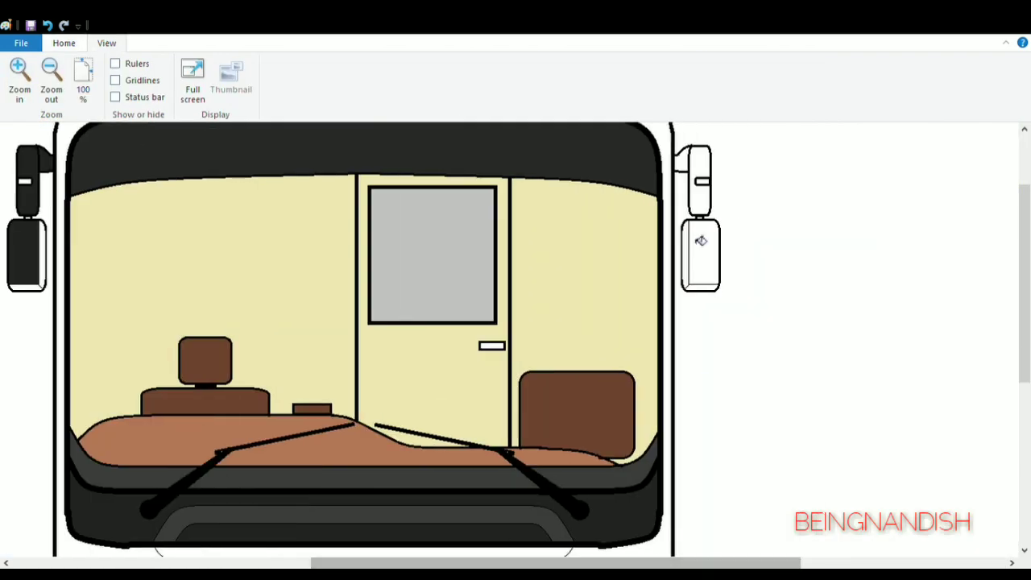
pyautogui.click(701, 240)
pyautogui.click(64, 42)
pyautogui.hscroll(-1, 633, 568)
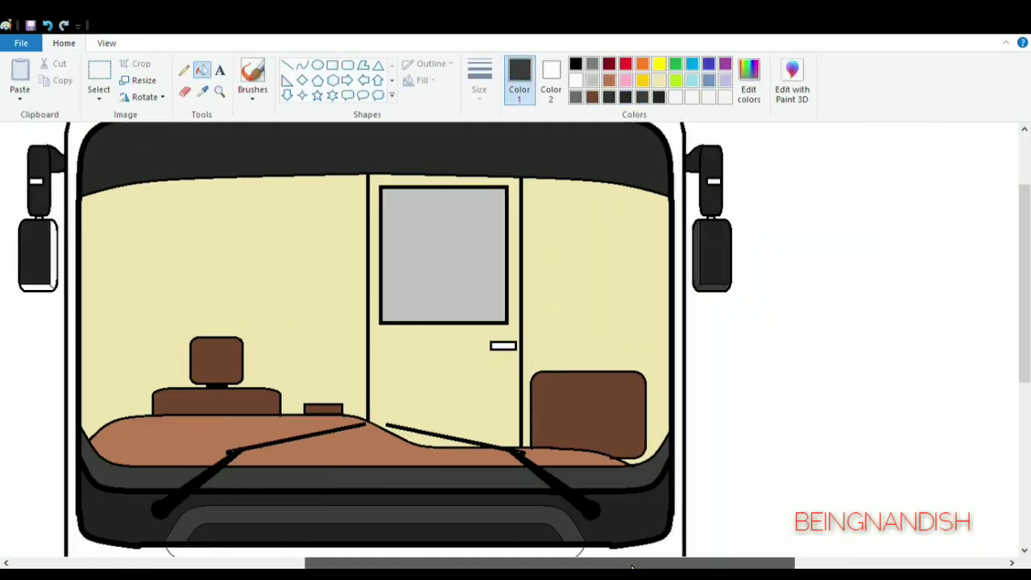
pyautogui.moveTo(632, 568); pyautogui.dragTo(555, 568)
# Fill the door window, door handle and mirror arm slots with the custom dark grey.
pyautogui.click(659, 313)
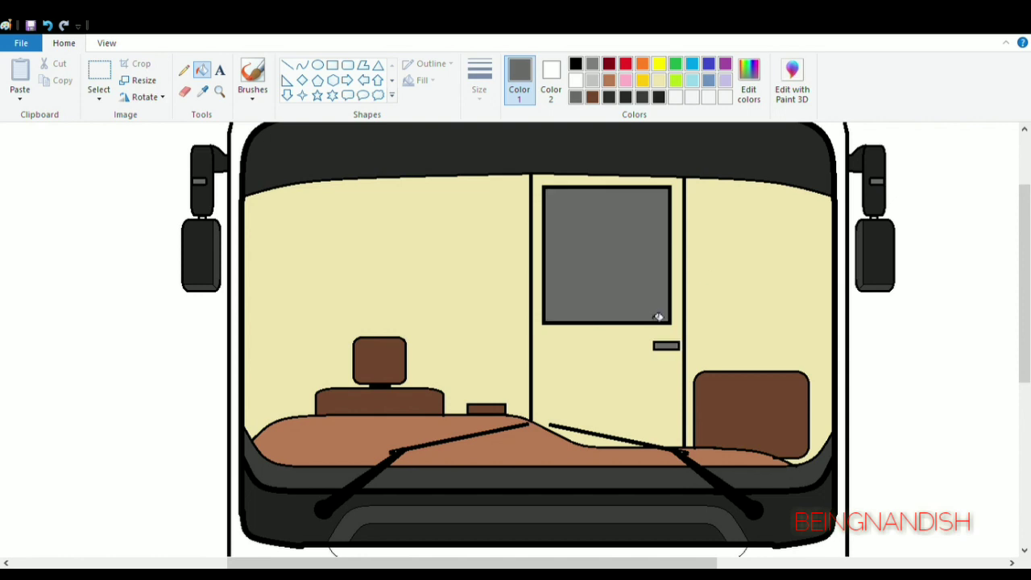
pyautogui.scroll(-3, 514, 310)
pyautogui.click(419, 290)
pyautogui.click(49, 26)
# Fill the housings of both headlights around the round lamps with the darkest custom charcoal.
pyautogui.scroll(-5, 325, 398)
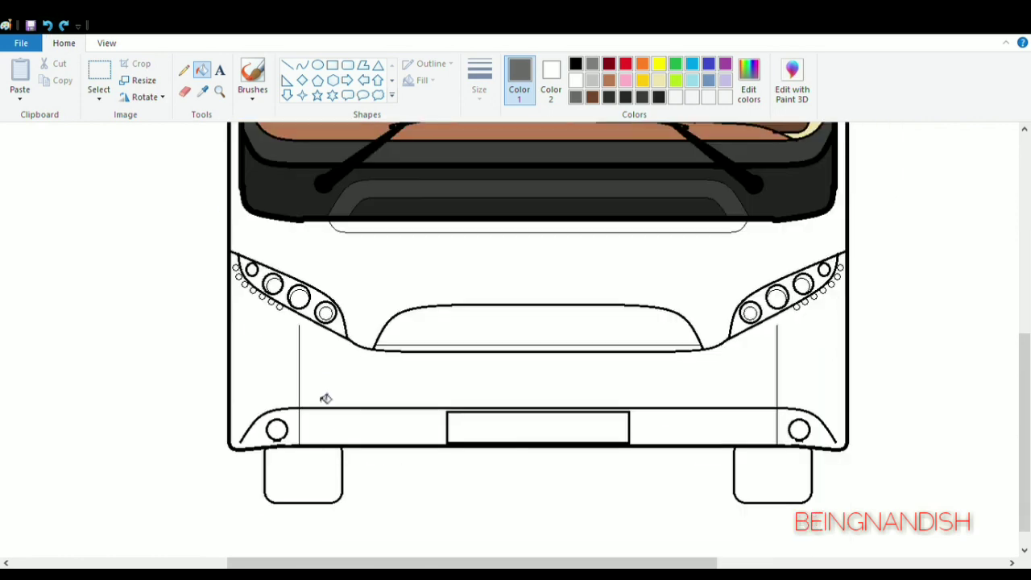
pyautogui.click(316, 298)
pyautogui.click(658, 98)
pyautogui.click(274, 277)
pyautogui.click(337, 324)
pyautogui.click(741, 324)
pyautogui.click(806, 270)
pyautogui.click(811, 292)
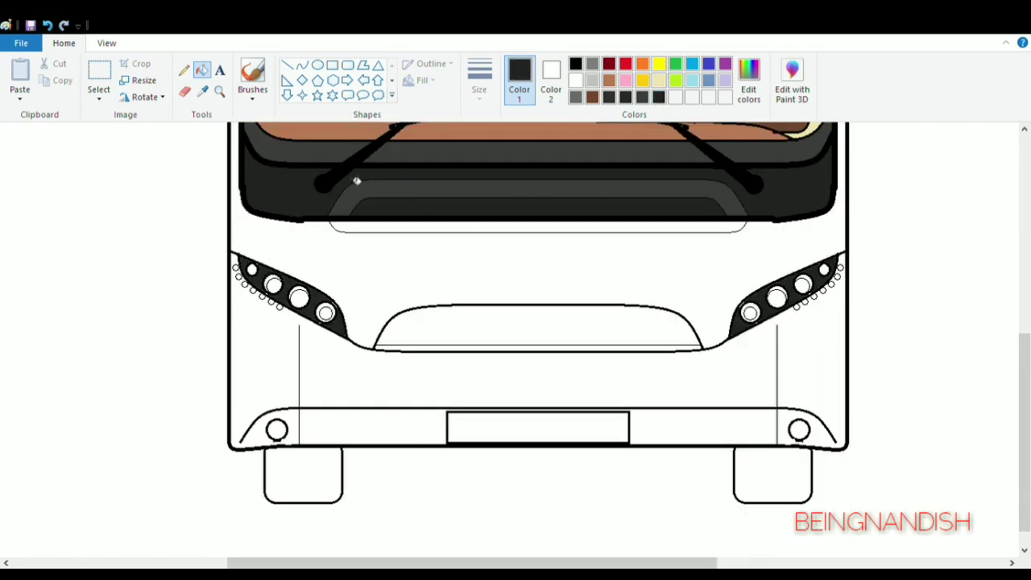
# Fill the small outermost lamp of each headlight with a custom dark orange.
pyautogui.click(107, 43)
pyautogui.click(19, 70)
pyautogui.click(63, 43)
pyautogui.click(642, 63)
pyautogui.click(500, 305)
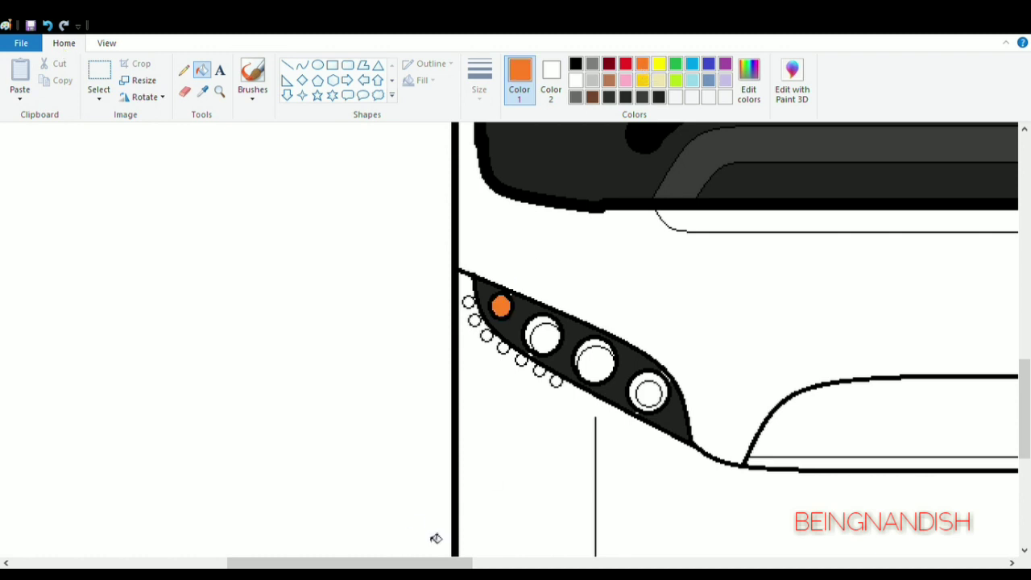
pyautogui.click(500, 306)
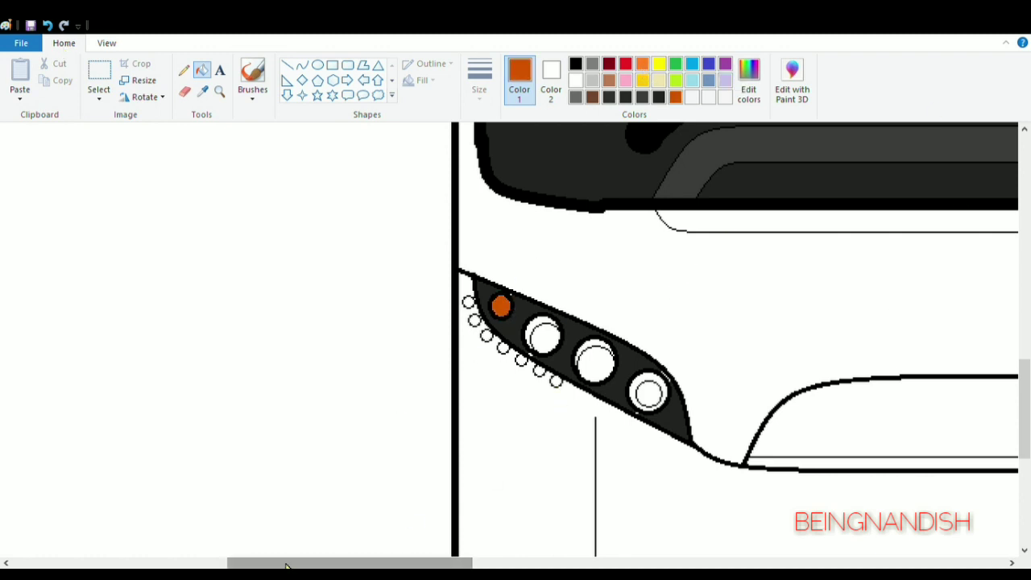
pyautogui.click(686, 305)
# Fill the outer rings of the three large lamps in both headlights with the custom dark grey.
pyautogui.moveTo(333, 562); pyautogui.dragTo(527, 562)
pyautogui.click(609, 96)
pyautogui.click(248, 332)
pyautogui.hotkey('ctrl', 'z')
pyautogui.click(575, 96)
pyautogui.click(255, 326)
pyautogui.click(307, 351)
pyautogui.click(373, 385)
pyautogui.click(745, 384)
pyautogui.click(796, 351)
pyautogui.click(849, 328)
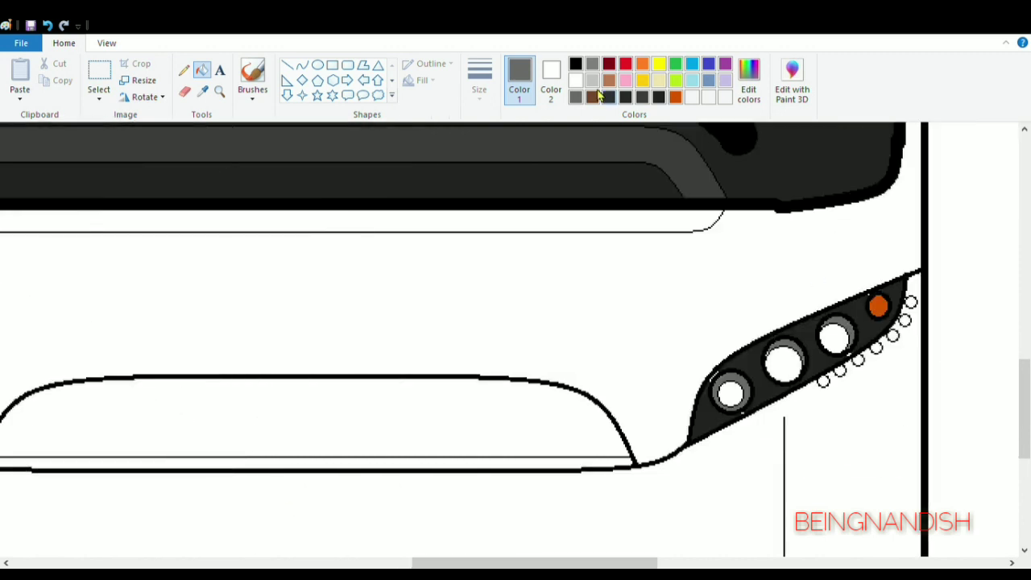
# Fill the centres of the right headlight's three large lamps with the palette's light grey.
pyautogui.click(592, 80)
pyautogui.click(732, 394)
pyautogui.click(782, 367)
pyautogui.click(838, 345)
pyautogui.click(594, 65)
pyautogui.click(731, 394)
pyautogui.click(48, 25)
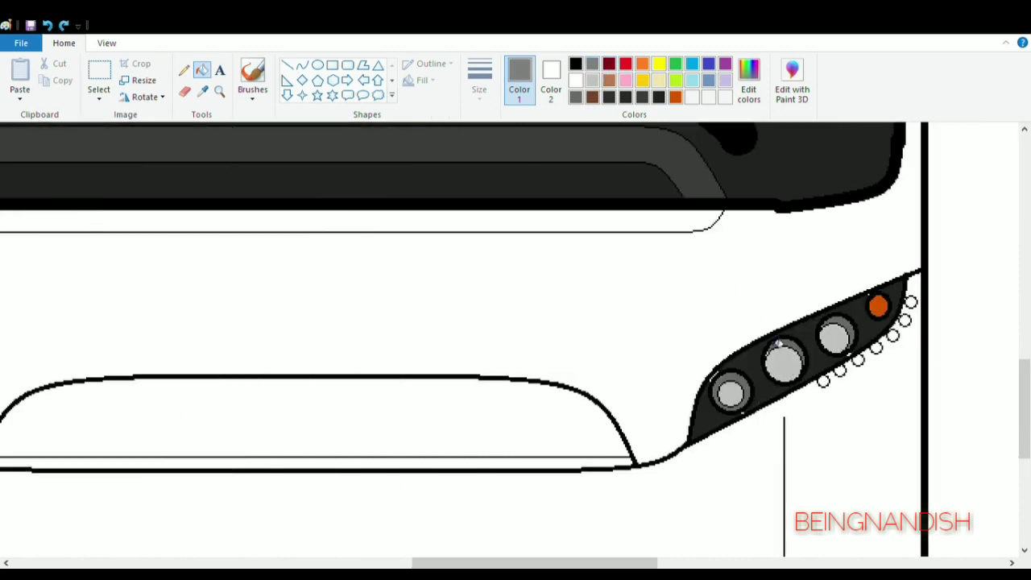
pyautogui.click(779, 368)
pyautogui.click(50, 28)
# Define a paler custom grey and fill the centres of the right headlight's three large lamps with it.
pyautogui.click(592, 80)
pyautogui.click(761, 83)
pyautogui.click(678, 216)
pyautogui.click(401, 404)
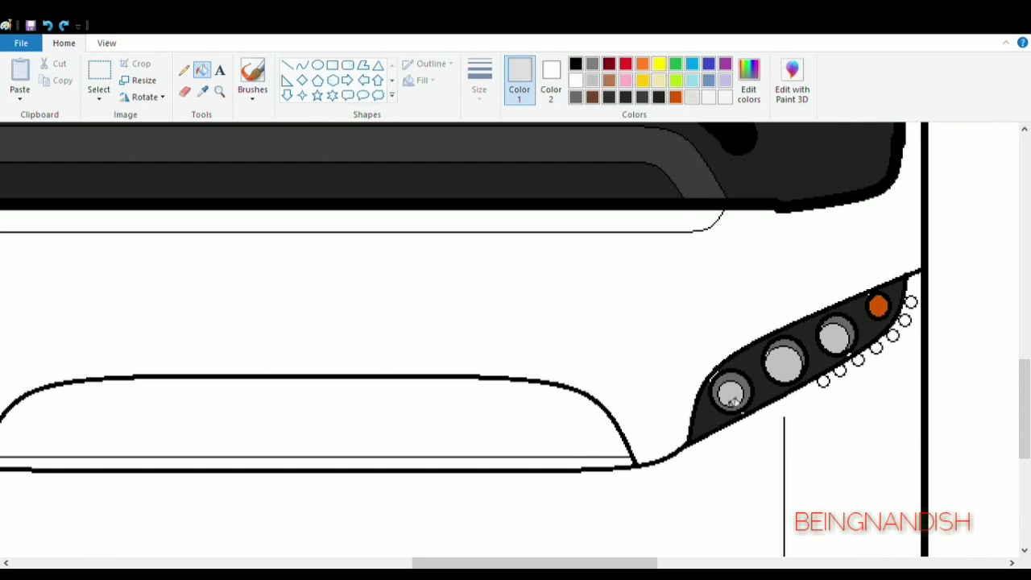
pyautogui.click(731, 395)
pyautogui.click(782, 364)
pyautogui.click(834, 339)
# Fill the left headlight's large lamp centres and the row of small circles beneath it with the pale custom grey.
pyautogui.moveTo(621, 564); pyautogui.dragTo(418, 564)
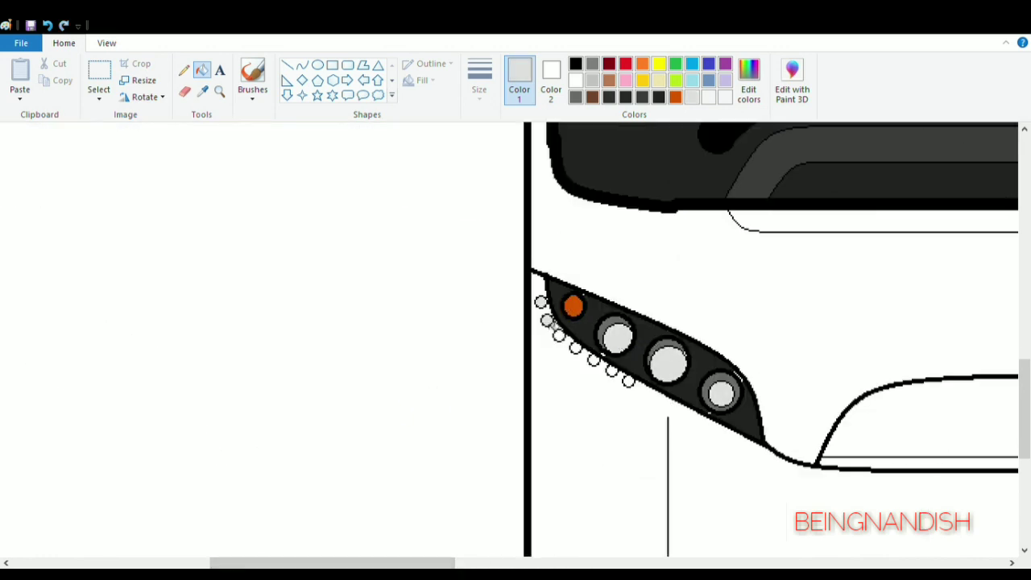
pyautogui.click(594, 361)
pyautogui.click(612, 371)
pyautogui.click(629, 381)
# Fill the seven small circles beneath the right headlight with the pale custom grey.
pyautogui.moveTo(418, 563); pyautogui.dragTo(741, 563)
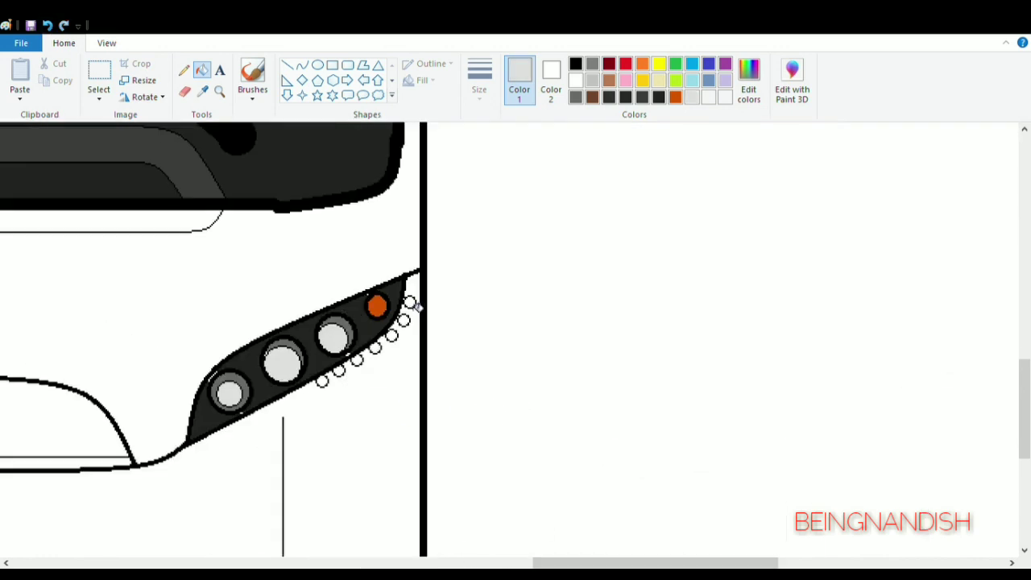
pyautogui.click(410, 303)
pyautogui.click(403, 320)
pyautogui.click(391, 336)
pyautogui.click(375, 348)
pyautogui.click(357, 360)
pyautogui.click(340, 371)
pyautogui.click(322, 381)
# Fill the small white gap beside the left headlight's second lamp with charcoal.
pyautogui.click(108, 44)
pyautogui.click(19, 76)
pyautogui.scroll(-1, 198, 172)
pyautogui.click(64, 43)
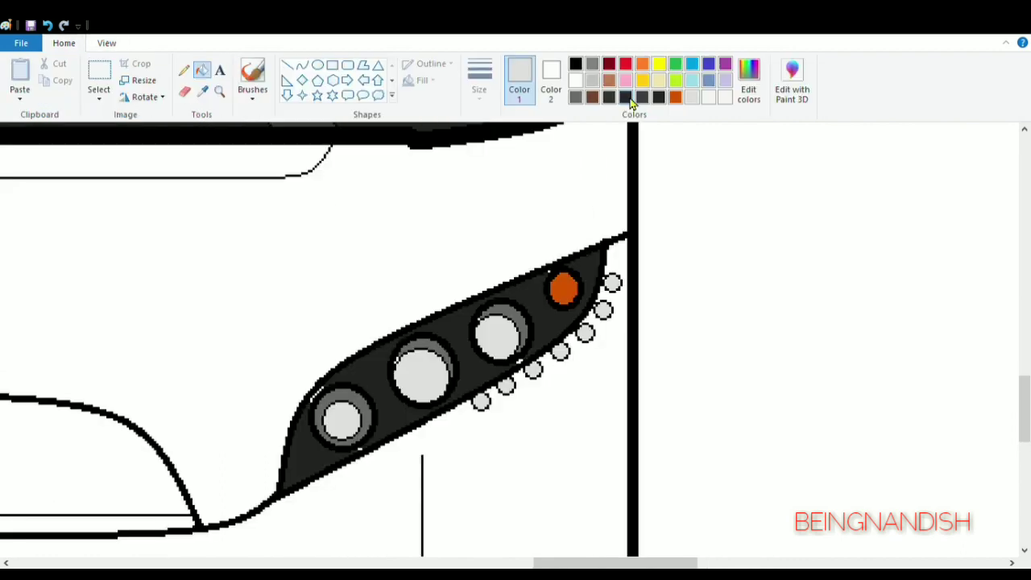
pyautogui.click(642, 97)
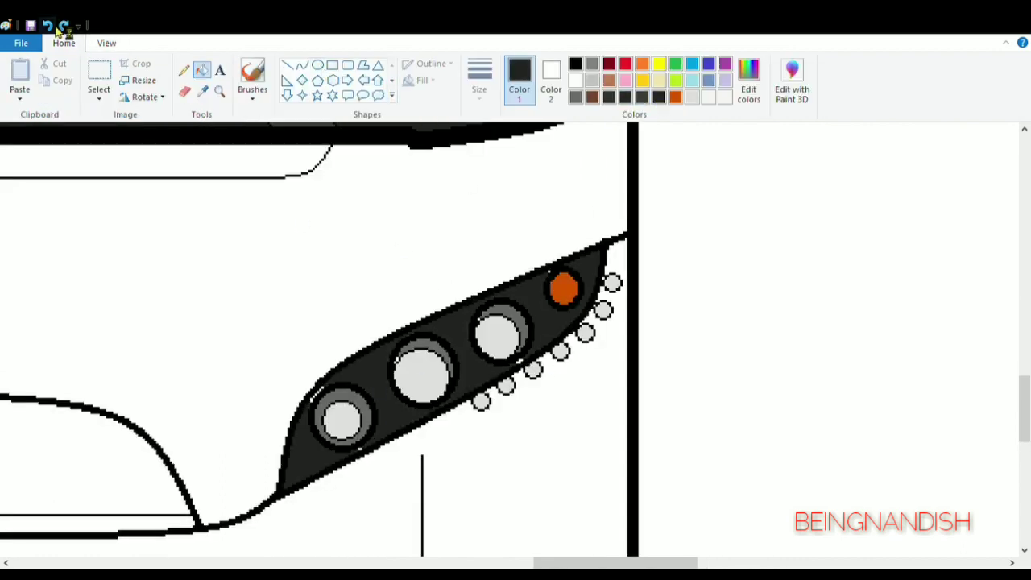
pyautogui.hscroll(-10, 433, 471)
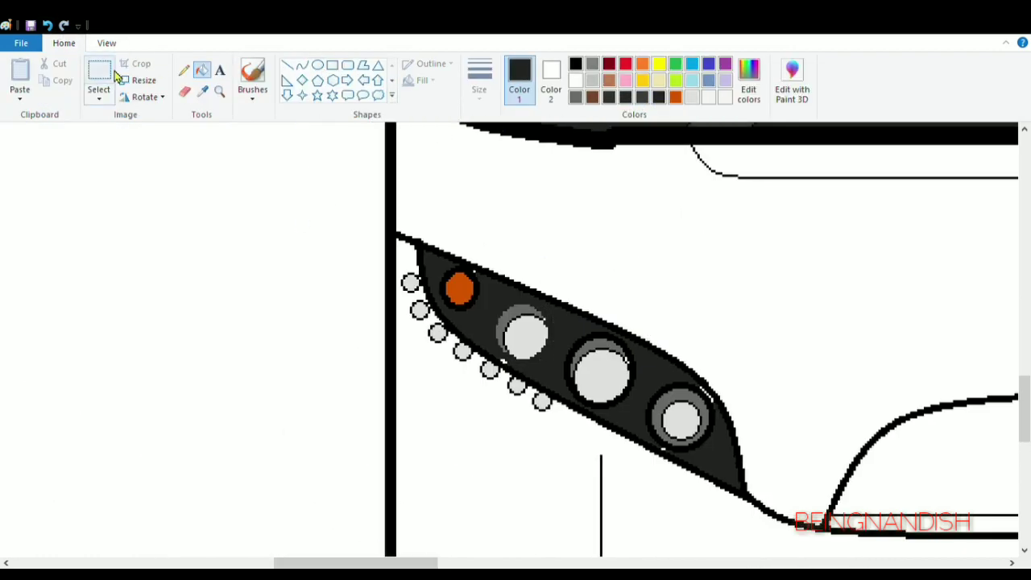
pyautogui.click(509, 363)
# Fill the thin rounded strip just below the windshield panel with light grey.
pyautogui.click(105, 42)
pyautogui.click(49, 78)
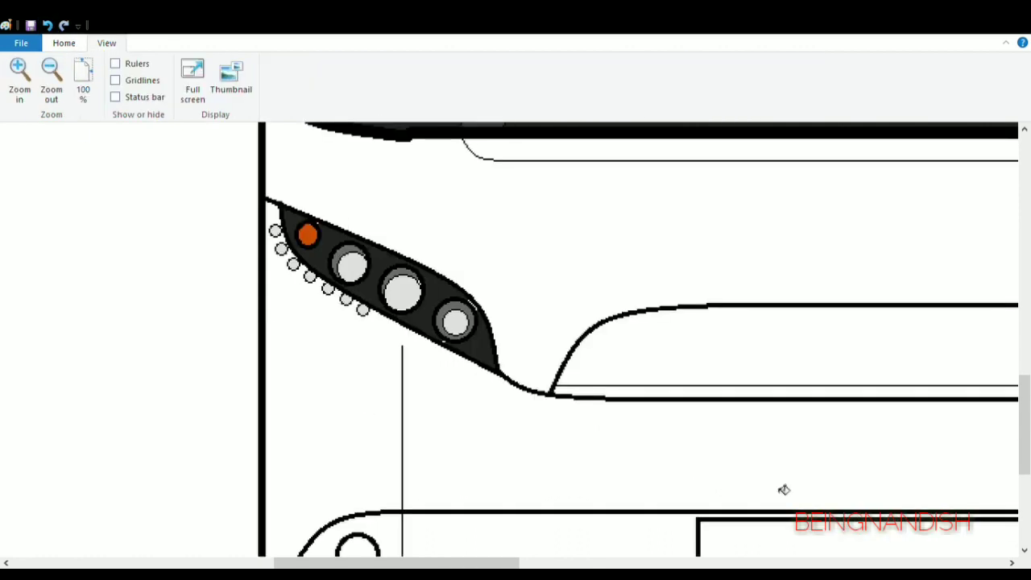
pyautogui.scroll(3, 537, 306)
pyautogui.click(63, 43)
pyautogui.click(592, 79)
pyautogui.click(578, 257)
pyautogui.moveTo(484, 563); pyautogui.dragTo(598, 562)
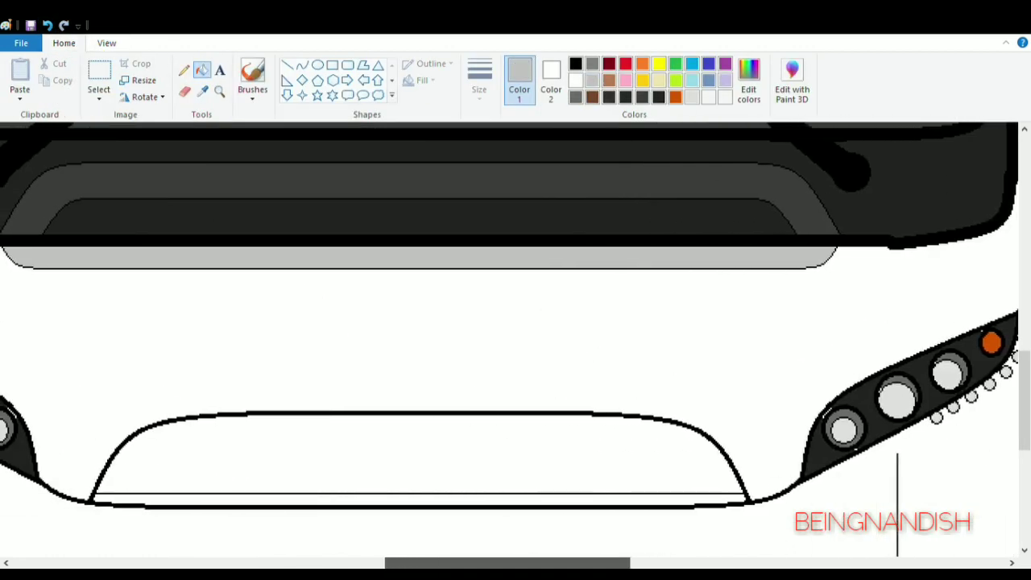
# Fill the two round fog lamps at the ends of the bumper with light grey.
pyautogui.scroll(-3, 955, 347)
pyautogui.click(954, 346)
pyautogui.moveTo(498, 562); pyautogui.dragTo(415, 563)
pyautogui.click(253, 340)
# Fill the bus's upper body, grille panel, lower body and bumper with red.
pyautogui.scroll(1, 270, 336)
pyautogui.click(106, 43)
pyautogui.click(51, 73)
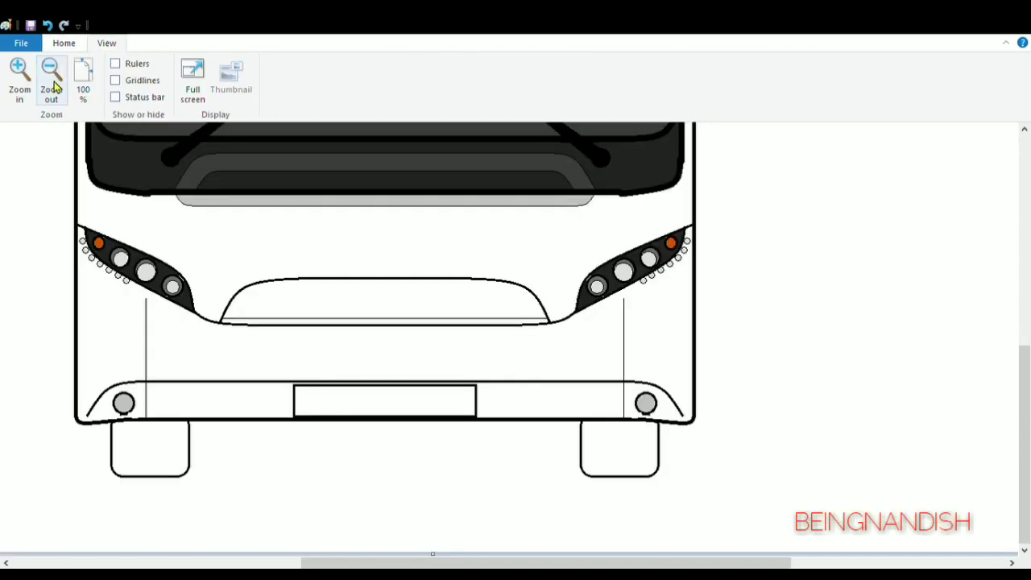
pyautogui.click(50, 74)
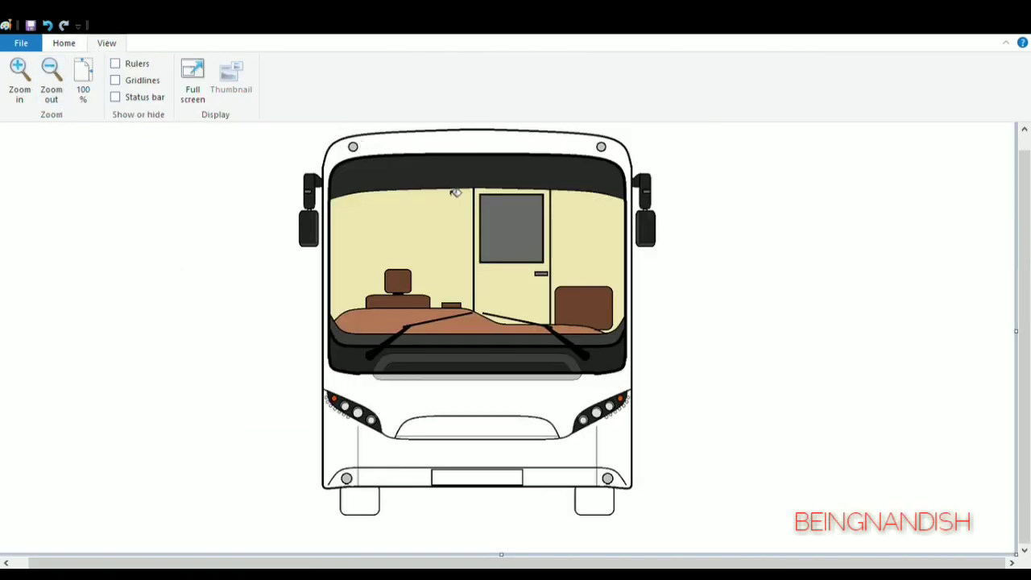
pyautogui.click(64, 42)
pyautogui.click(625, 63)
pyautogui.click(485, 140)
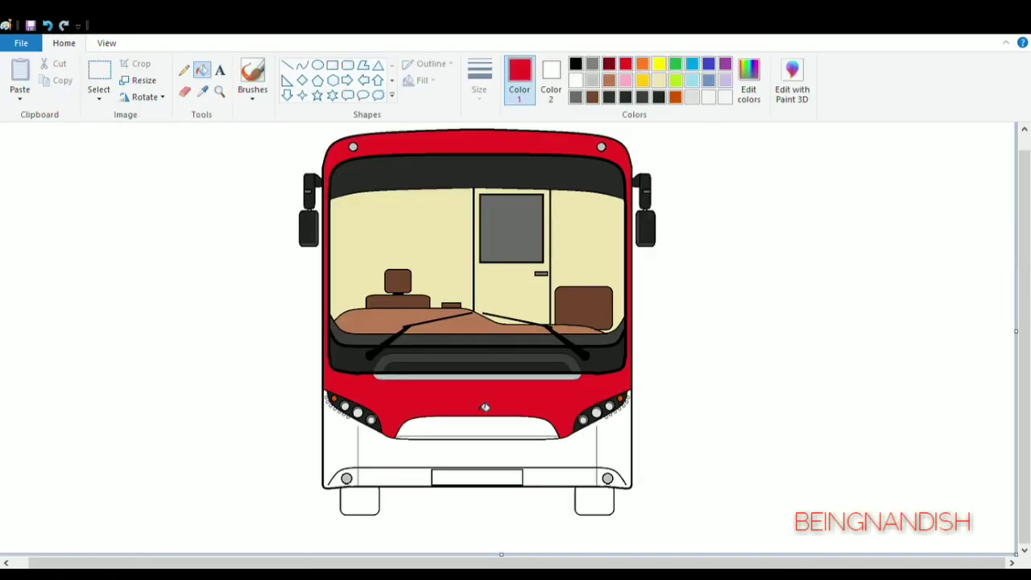
pyautogui.click(493, 428)
pyautogui.click(472, 466)
pyautogui.click(536, 480)
# Fill the number plate and the thin strip beneath the grille panel with golden yellow.
pyautogui.click(643, 81)
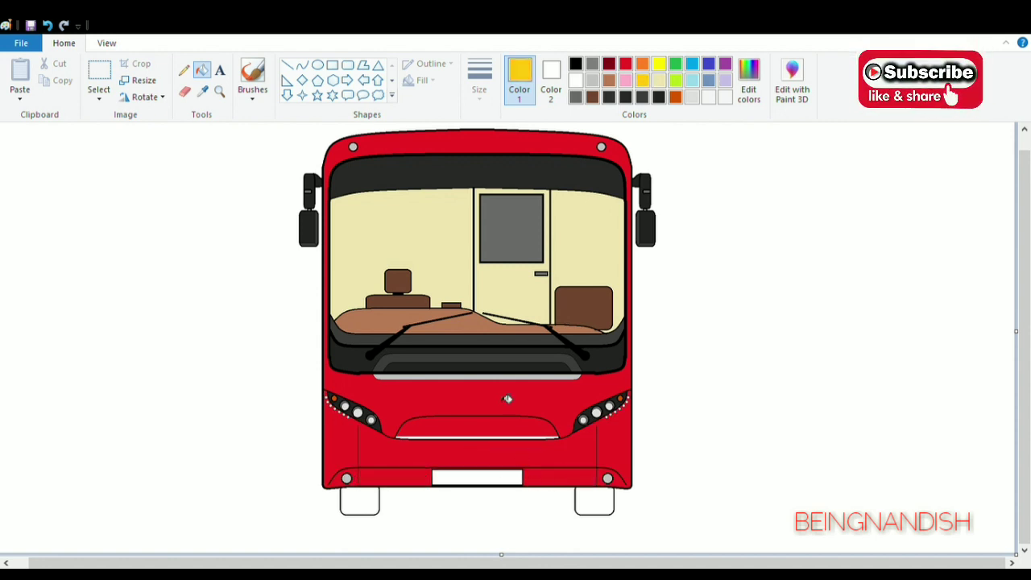
pyautogui.click(493, 477)
pyautogui.click(529, 438)
# Fill both tyres with charcoal.
pyautogui.click(575, 63)
pyautogui.click(594, 501)
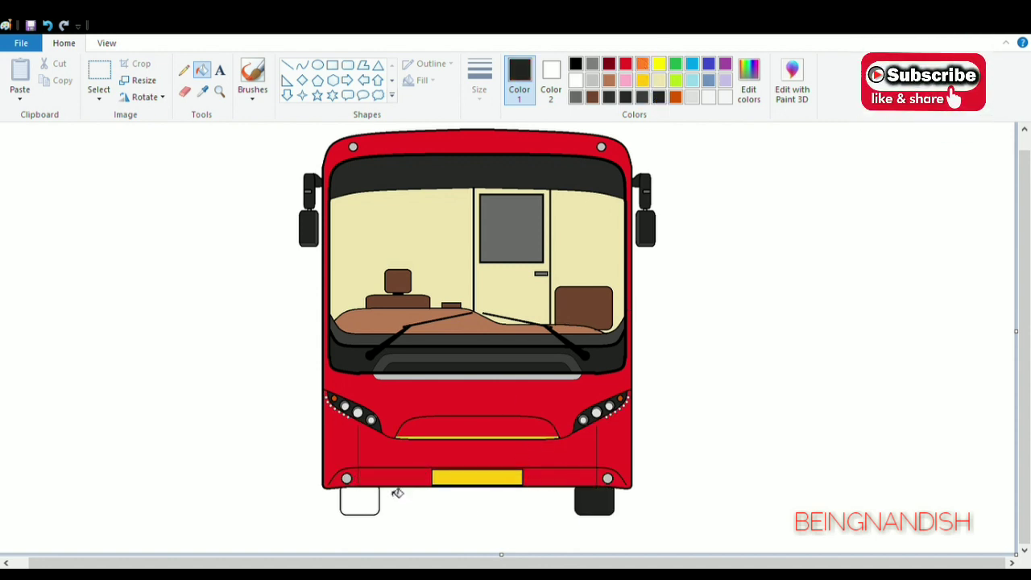
pyautogui.click(359, 501)
# Try orange on the thin strip beneath the grille panel and refill it with red.
pyautogui.scroll(1, 394, 362)
pyautogui.click(642, 64)
pyautogui.click(546, 455)
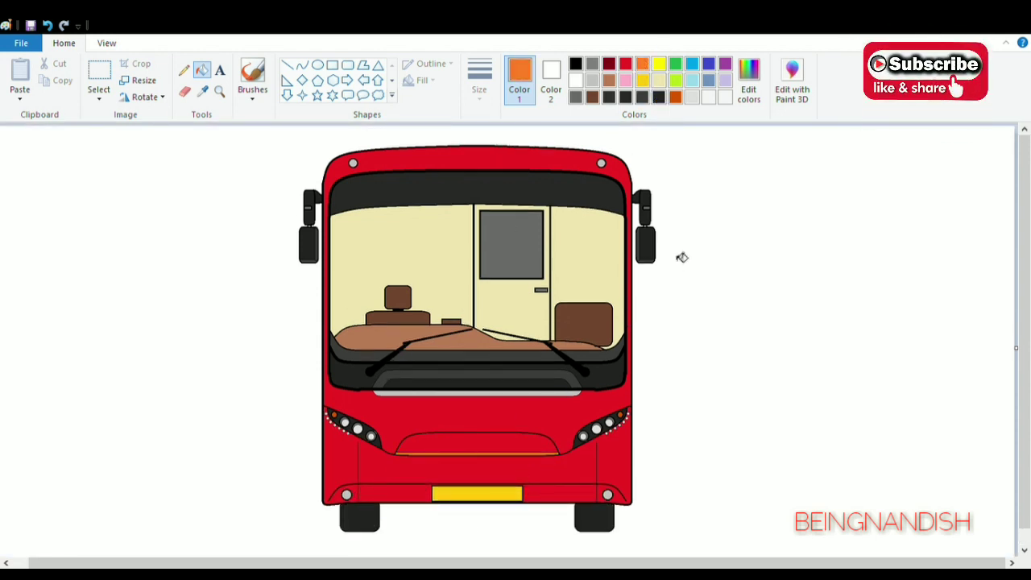
pyautogui.click(625, 64)
pyautogui.click(525, 456)
# Mix a custom dark red and fill the grille panel and the thin strip beneath it with that colour.
pyautogui.click(112, 45)
pyautogui.click(20, 73)
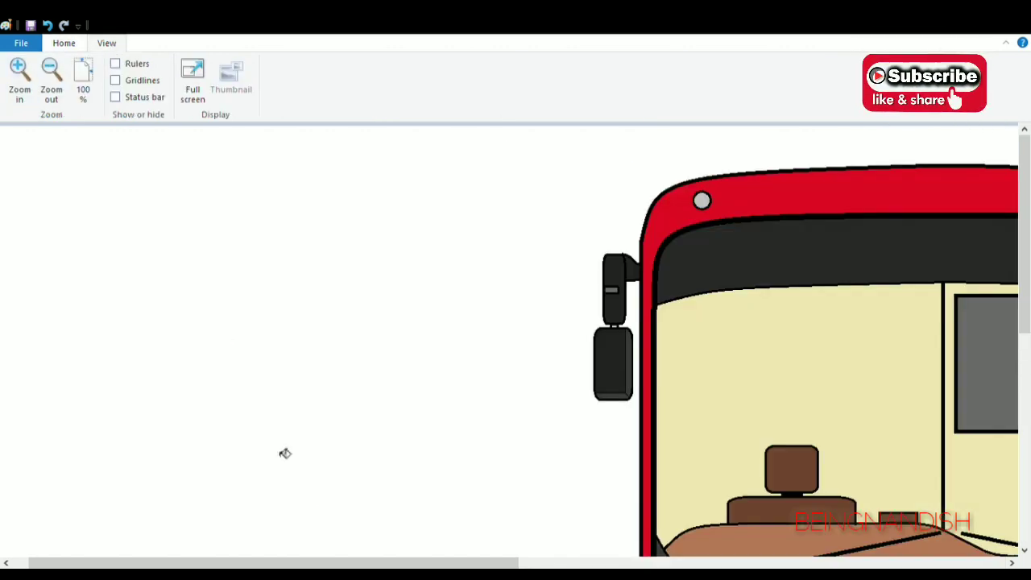
pyautogui.scroll(-5, 286, 453)
pyautogui.hscroll(4, 286, 454)
pyautogui.click(67, 44)
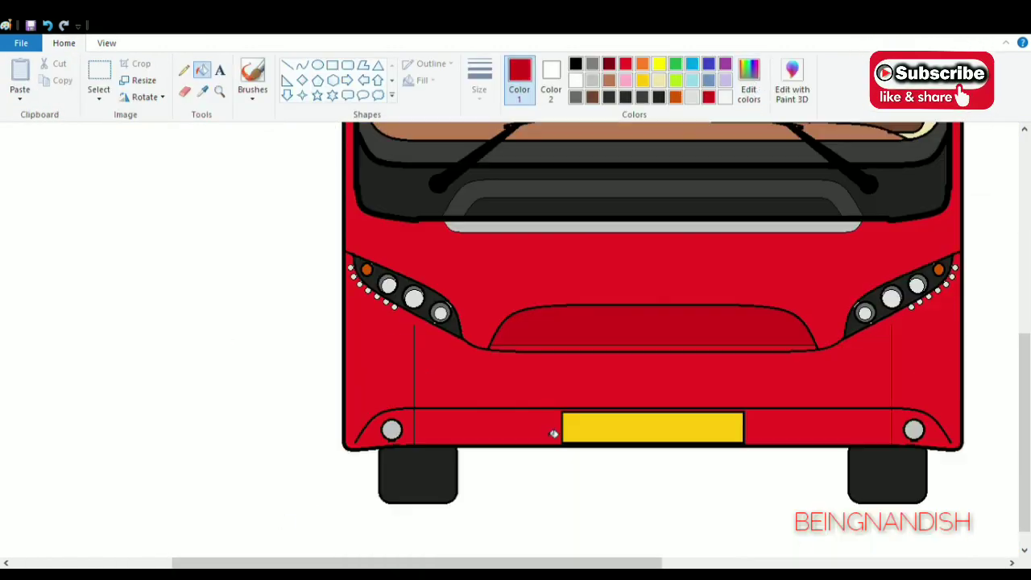
pyautogui.scroll(5, 553, 428)
pyautogui.scroll(-3, 534, 422)
pyautogui.scroll(-2, 610, 354)
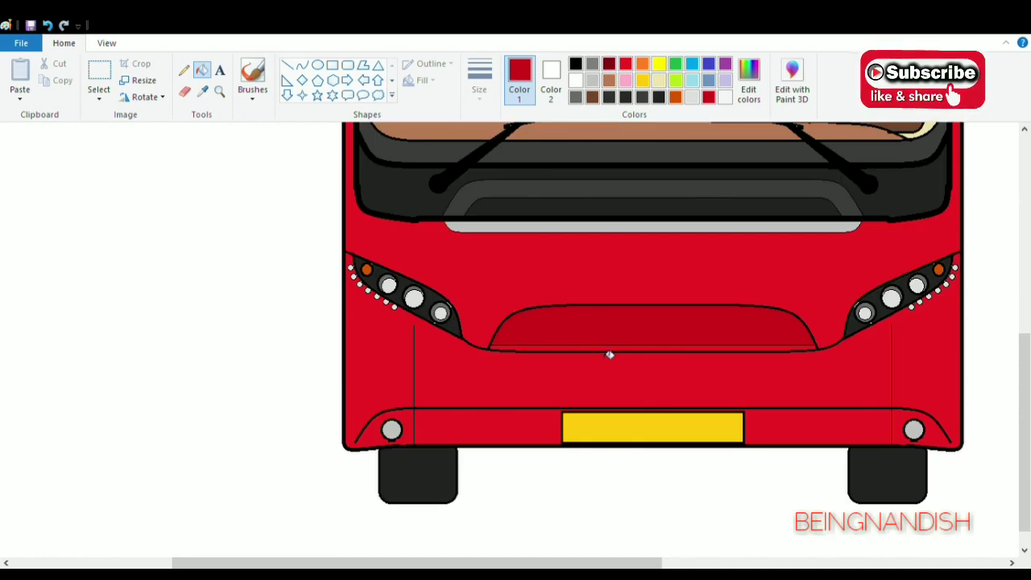
pyautogui.click(610, 355)
pyautogui.click(302, 64)
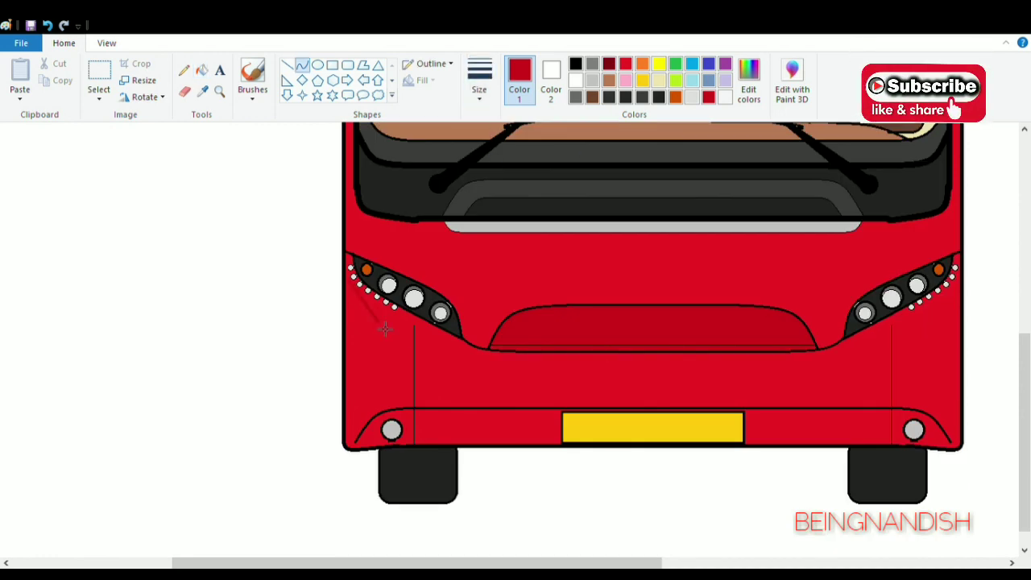
pyautogui.moveTo(455, 336); pyautogui.dragTo(376, 311)
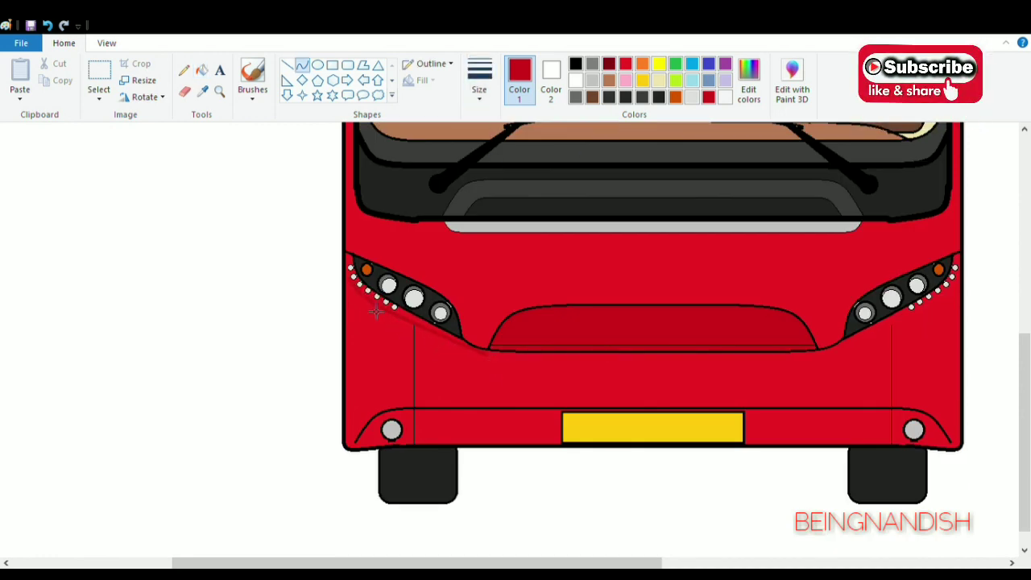
pyautogui.click(439, 342)
pyautogui.hotkey('ctrl', 'z')
# Draw a dark red curve beneath the left headlight, from the body's outer edge to the grille panel's lower corner.
pyautogui.click(107, 44)
pyautogui.click(19, 78)
pyautogui.scroll(-3, 479, 334)
pyautogui.moveTo(346, 563); pyautogui.dragTo(445, 564)
pyautogui.moveTo(281, 314)
pyautogui.mouseDown()
pyautogui.moveTo(522, 481)
pyautogui.moveTo(562, 487)
pyautogui.mouseUp()
pyautogui.click(315, 373)
pyautogui.click(391, 423)
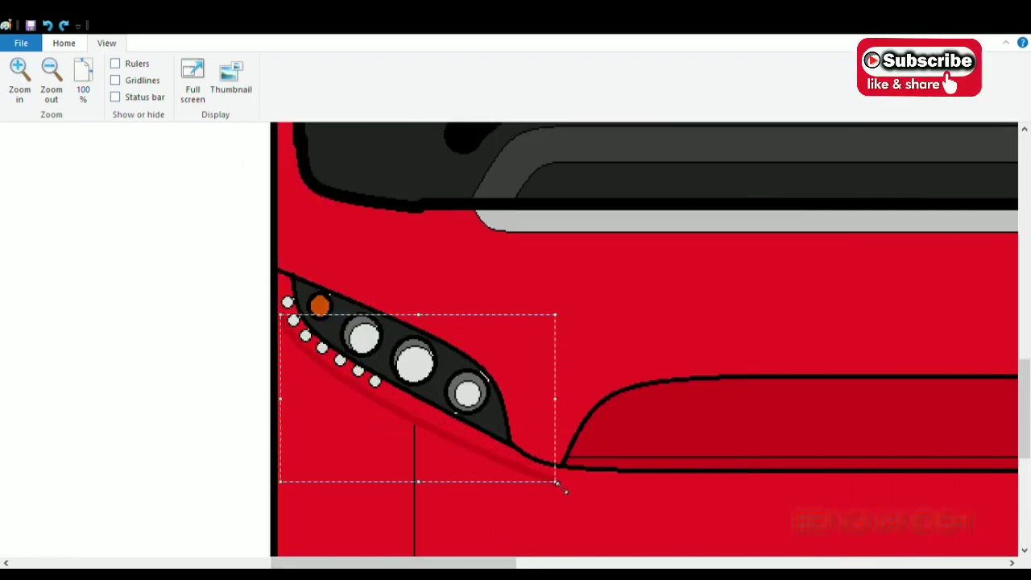
pyautogui.click(640, 495)
# Continue the dark red accent with a straight line below the grille panel and a mirrored curve beneath the right headlight.
pyautogui.click(52, 78)
pyautogui.click(64, 43)
pyautogui.click(288, 66)
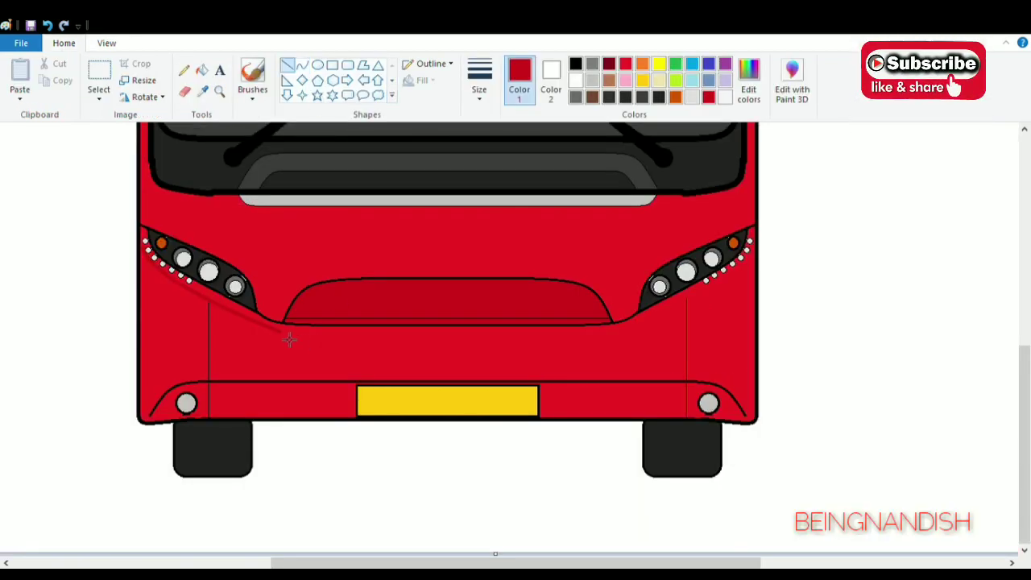
pyautogui.moveTo(282, 331)
pyautogui.mouseDown()
pyautogui.moveTo(610, 330)
pyautogui.moveTo(748, 255)
pyautogui.moveTo(686, 322)
pyautogui.moveTo(720, 297)
pyautogui.mouseUp()
pyautogui.click(302, 66)
pyautogui.click(750, 279)
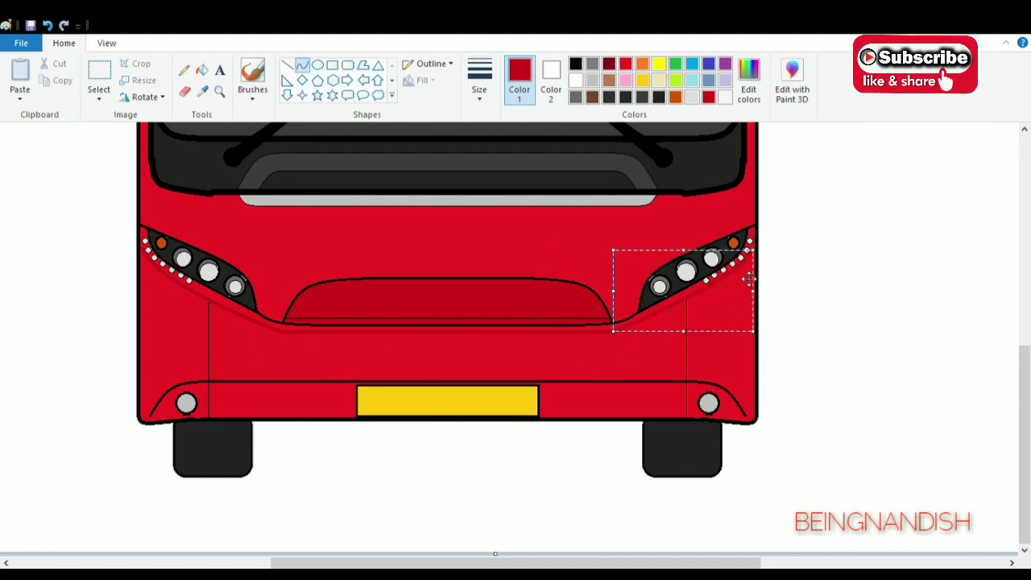
pyautogui.click(585, 371)
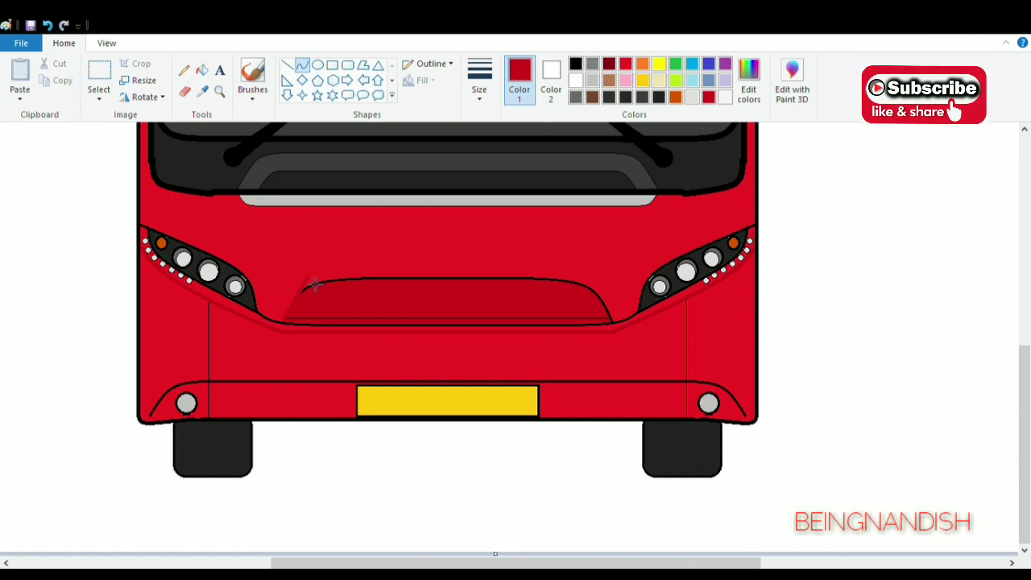
pyautogui.click(64, 25)
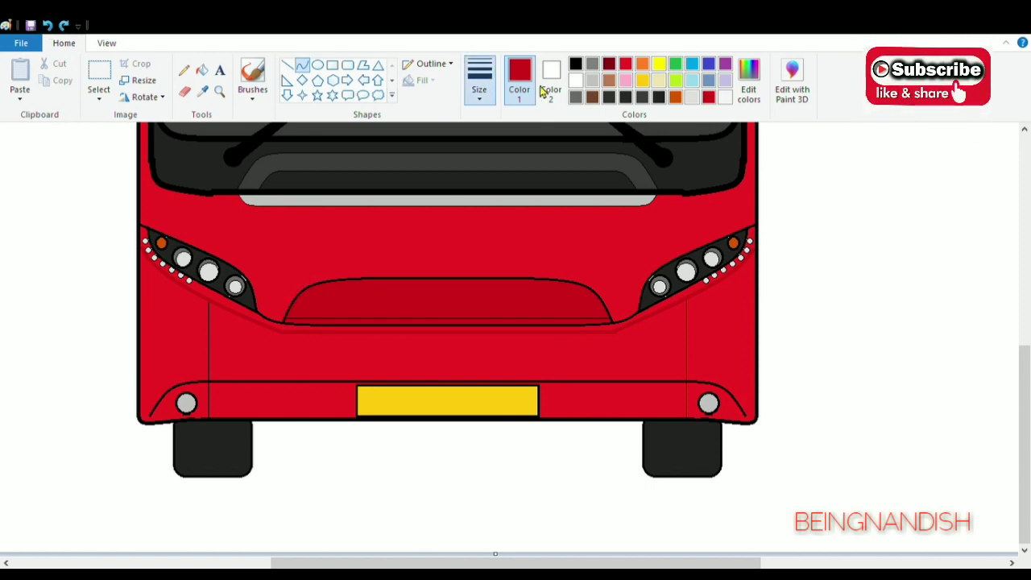
# Draw a small black rectangle just below the middle of the dark red accent line, above the number plate.
pyautogui.click(108, 43)
pyautogui.click(19, 79)
pyautogui.scroll(-3, 452, 184)
pyautogui.moveTo(434, 564); pyautogui.dragTo(542, 568)
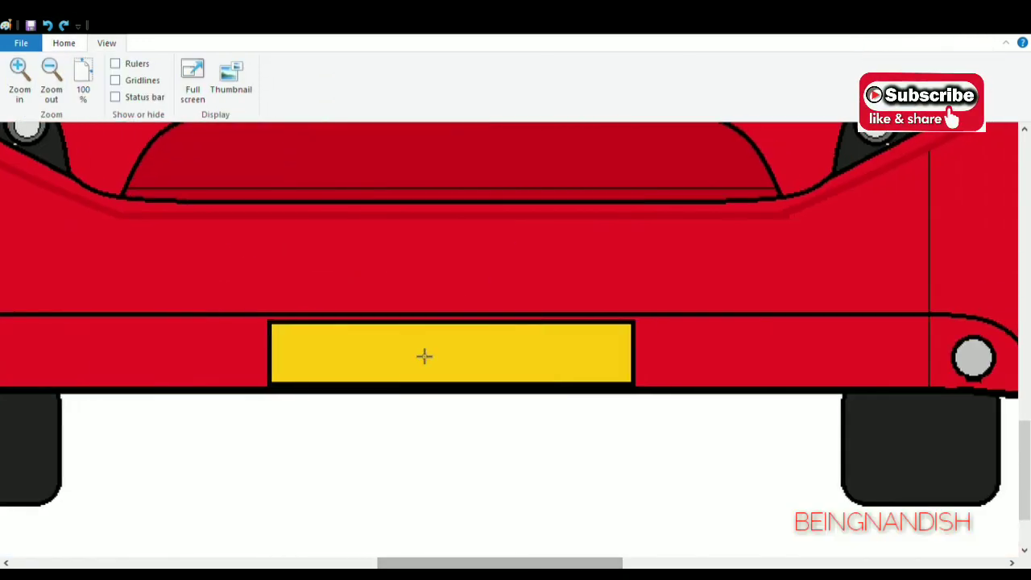
pyautogui.click(64, 43)
pyautogui.click(332, 65)
pyautogui.click(576, 64)
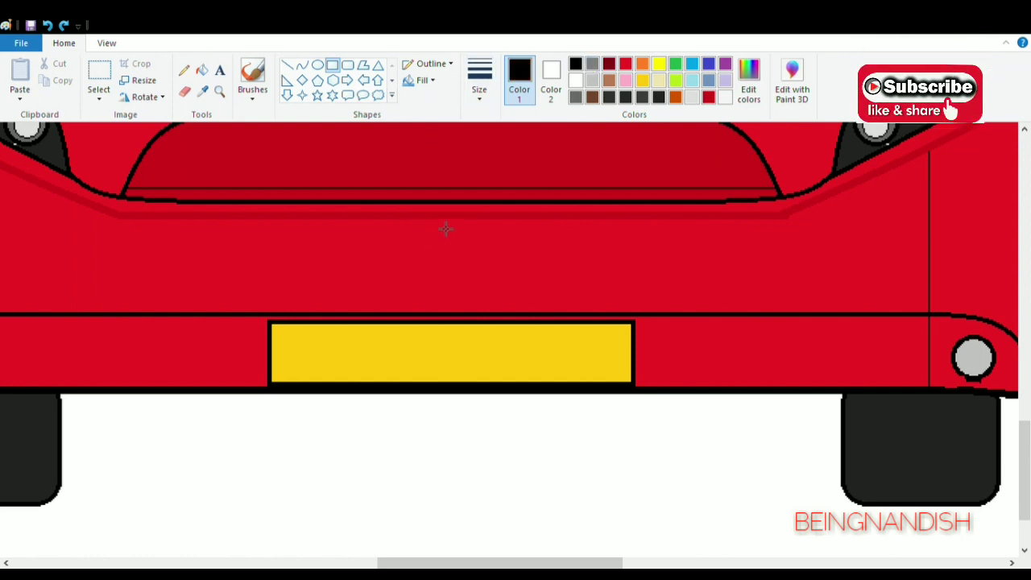
pyautogui.moveTo(425, 218); pyautogui.dragTo(471, 232)
# Start a text box above the right headlight with font size 24 and light grey text.
pyautogui.scroll(3, 591, 252)
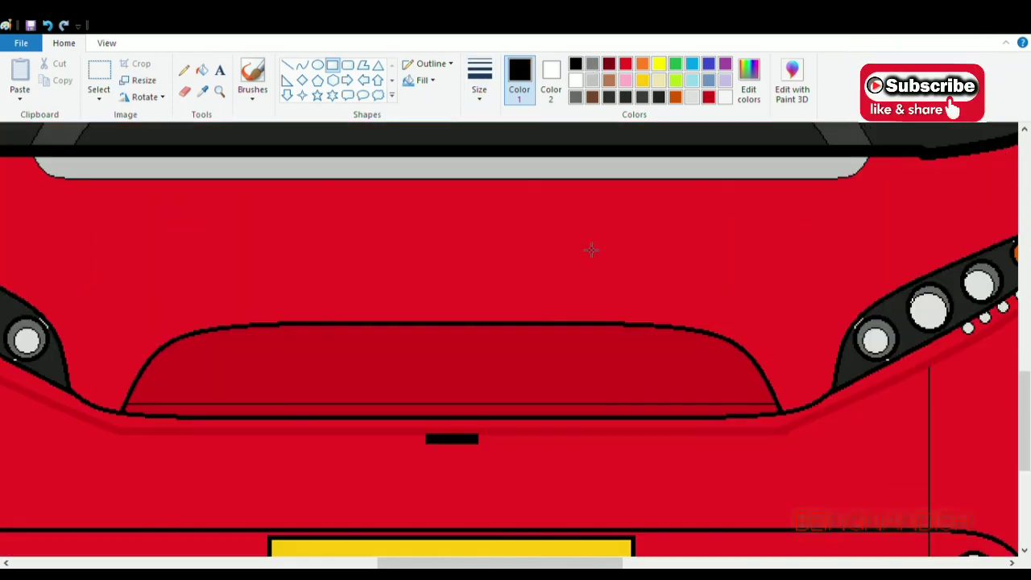
pyautogui.click(107, 43)
pyautogui.click(51, 74)
pyautogui.click(65, 45)
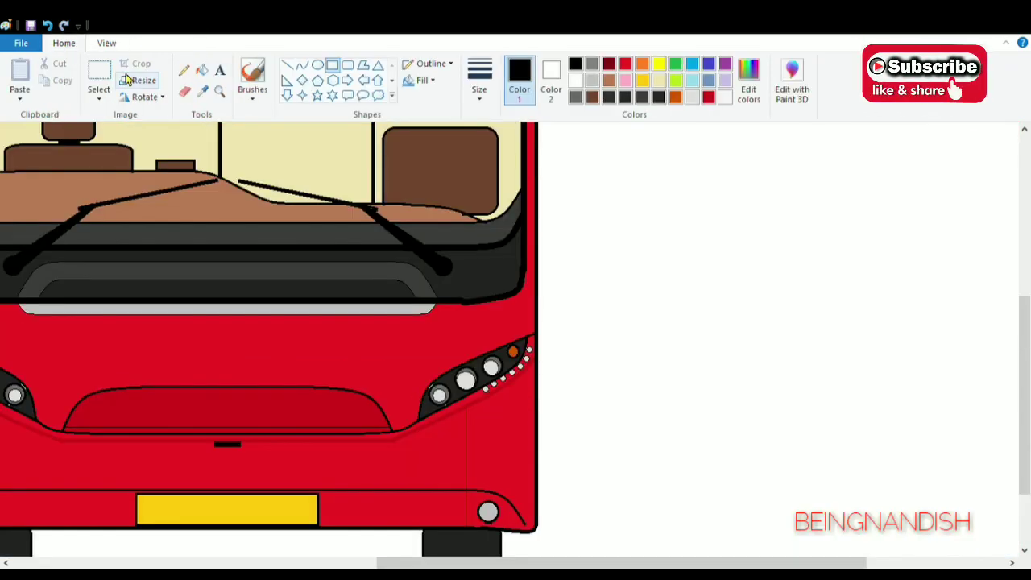
pyautogui.click(219, 70)
pyautogui.click(406, 313)
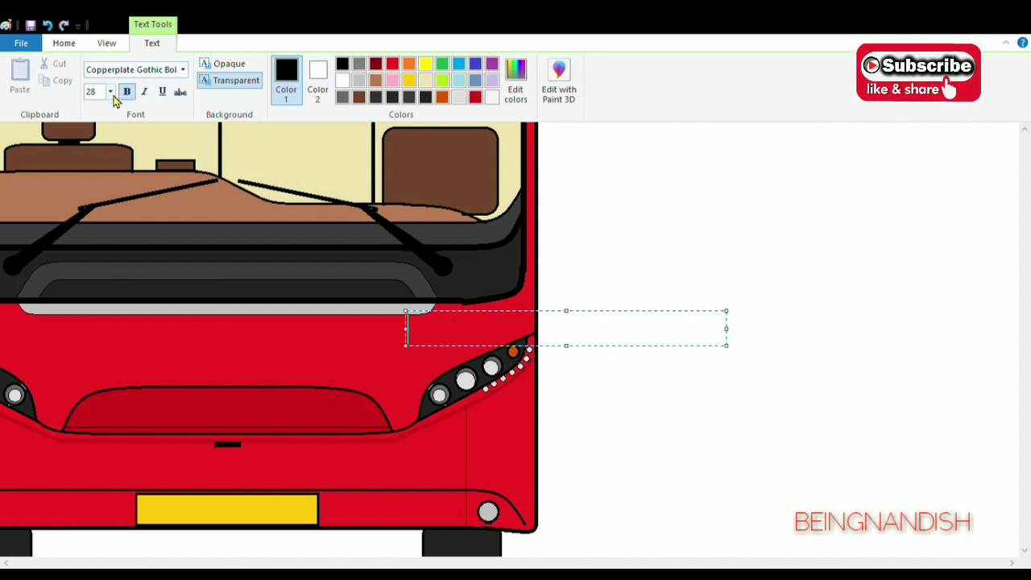
pyautogui.write('24')
pyautogui.click(411, 328)
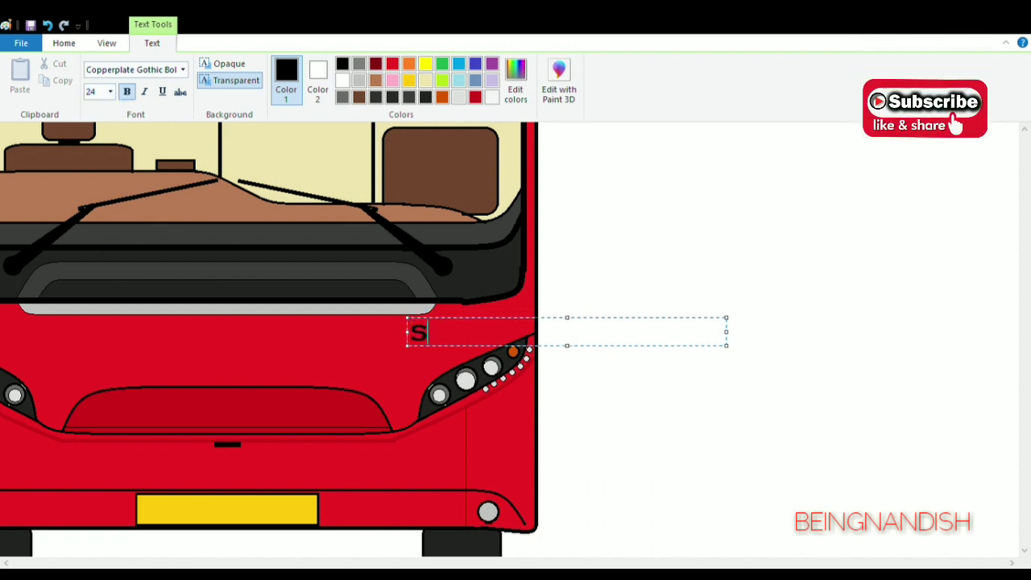
pyautogui.press('BackSpace')
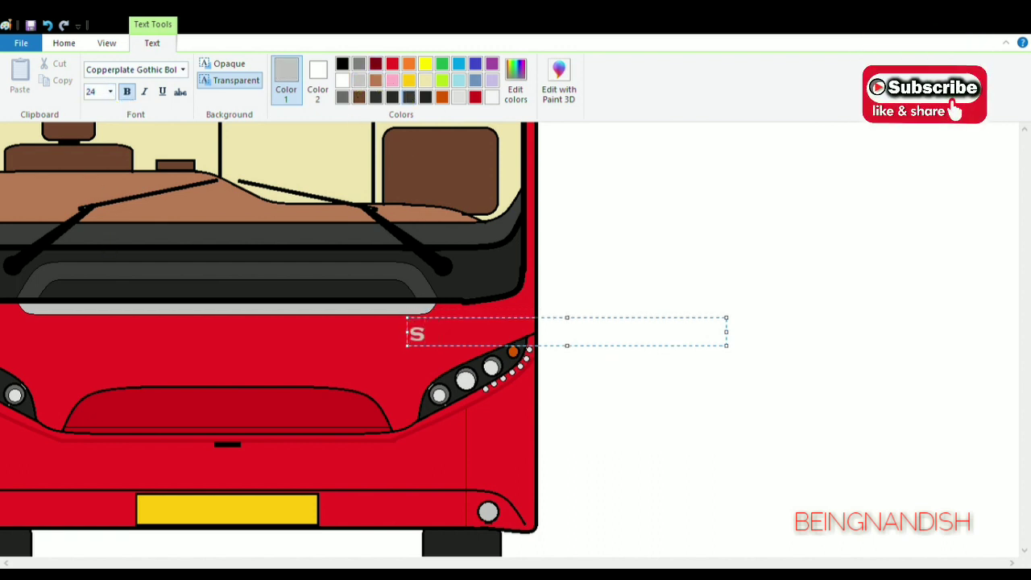
# Try the Engravers MT font, switch to Rockwell Extra Bold and enter "Starz" in the text box.
pyautogui.click(187, 70)
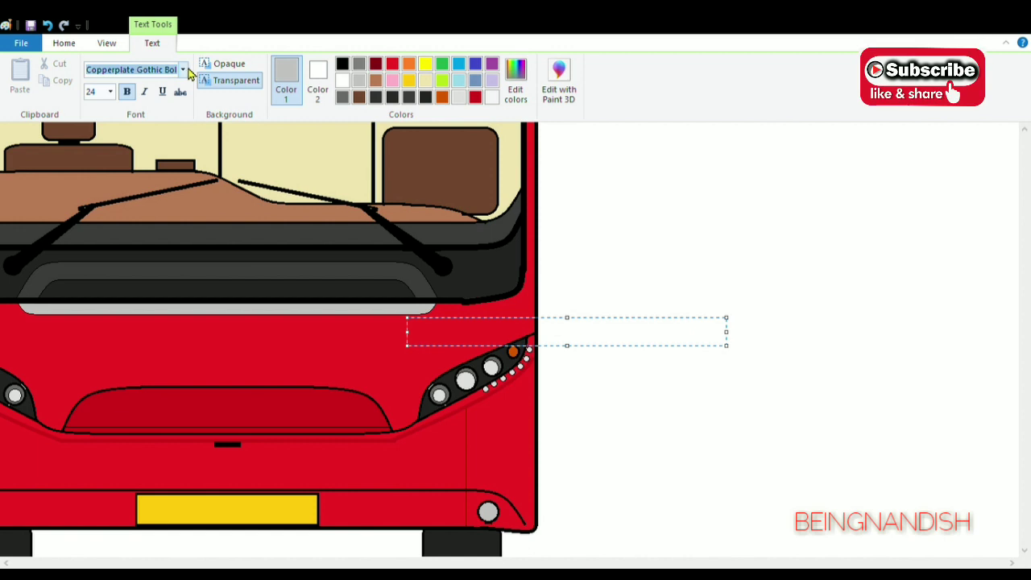
pyautogui.click(183, 347)
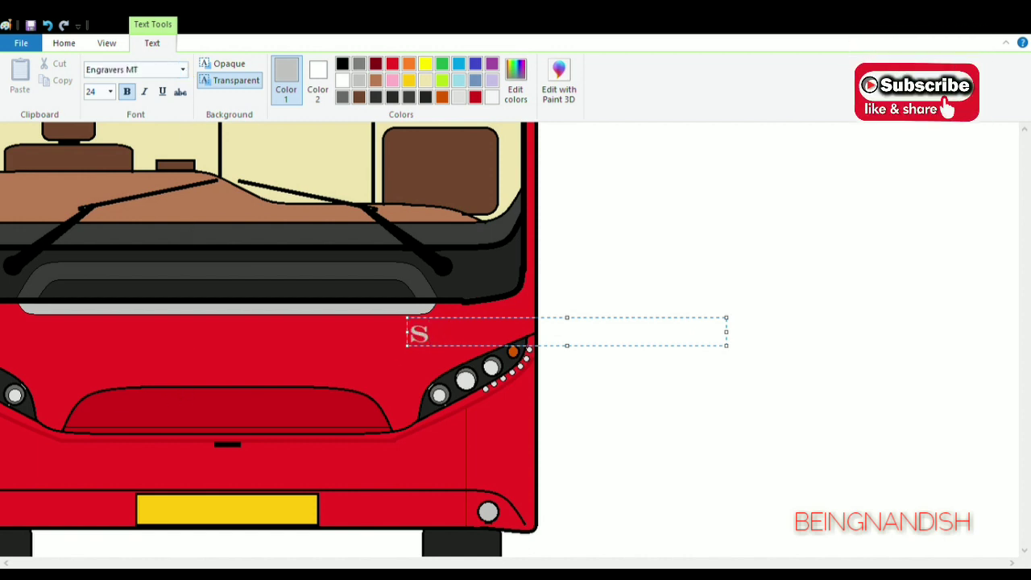
pyautogui.click(182, 72)
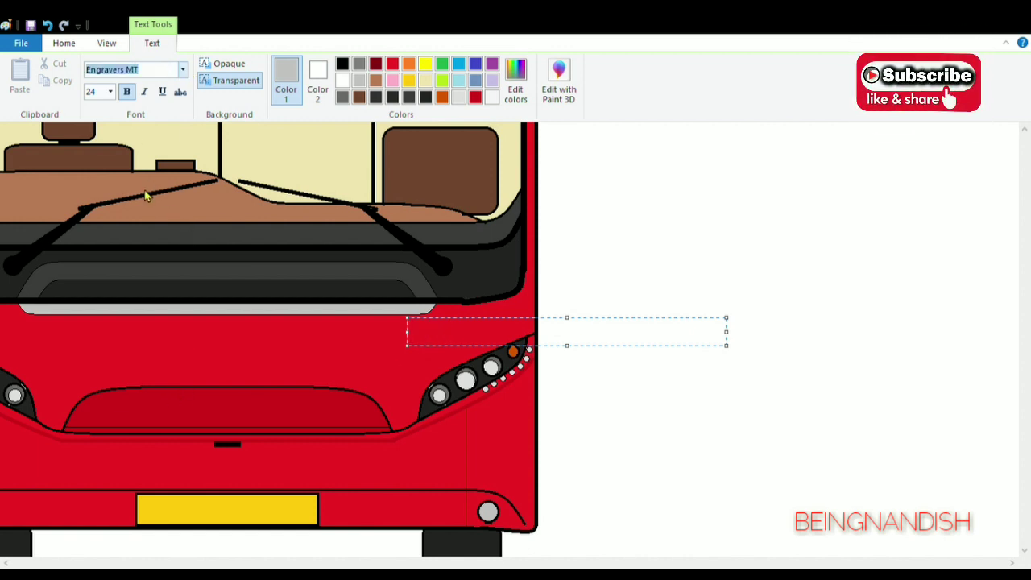
pyautogui.click(180, 322)
pyautogui.write('Star')
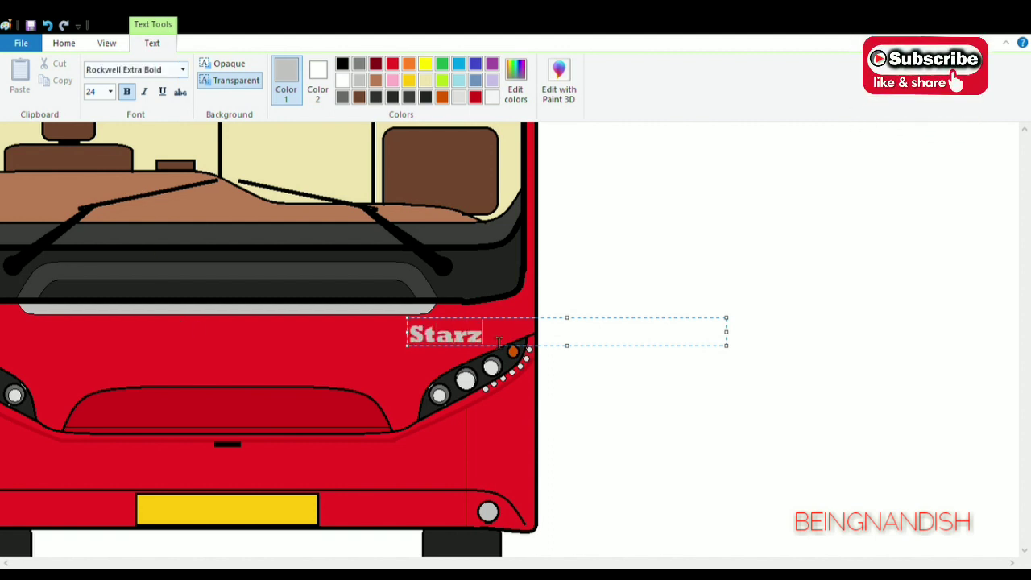
pyautogui.write('z')
# Italicise the "Starz" lettering, keeping the Rockwell Extra Bold font.
pyautogui.hotkey('ctrl', 'a')
pyautogui.click(144, 91)
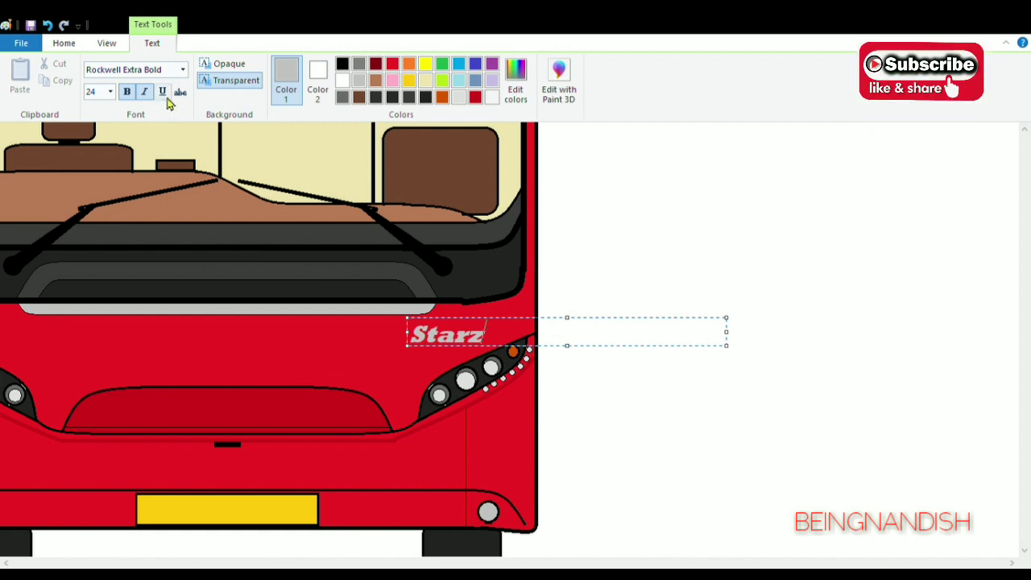
pyautogui.click(181, 70)
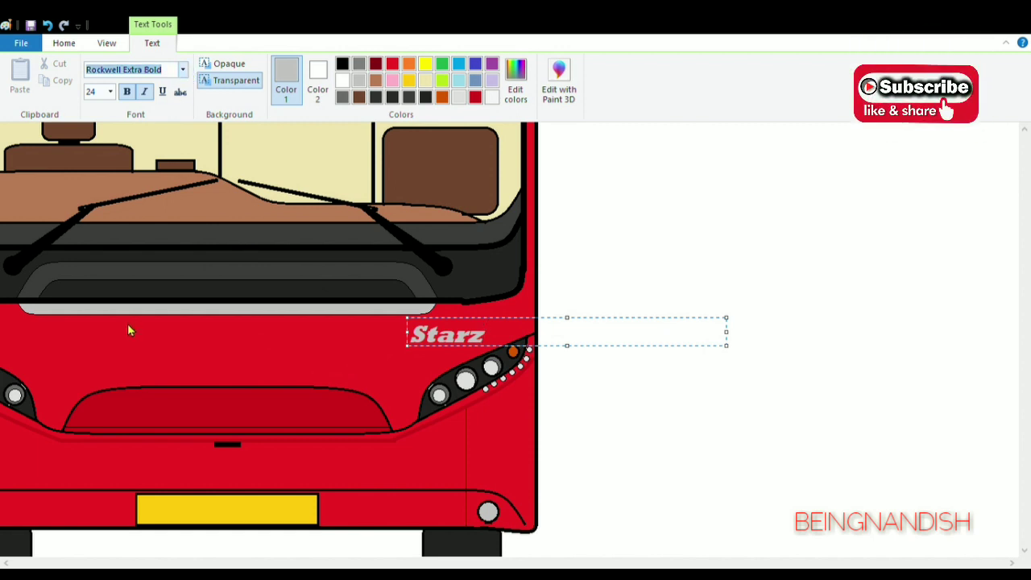
pyautogui.moveTo(484, 334); pyautogui.dragTo(410, 334)
pyautogui.click(530, 337)
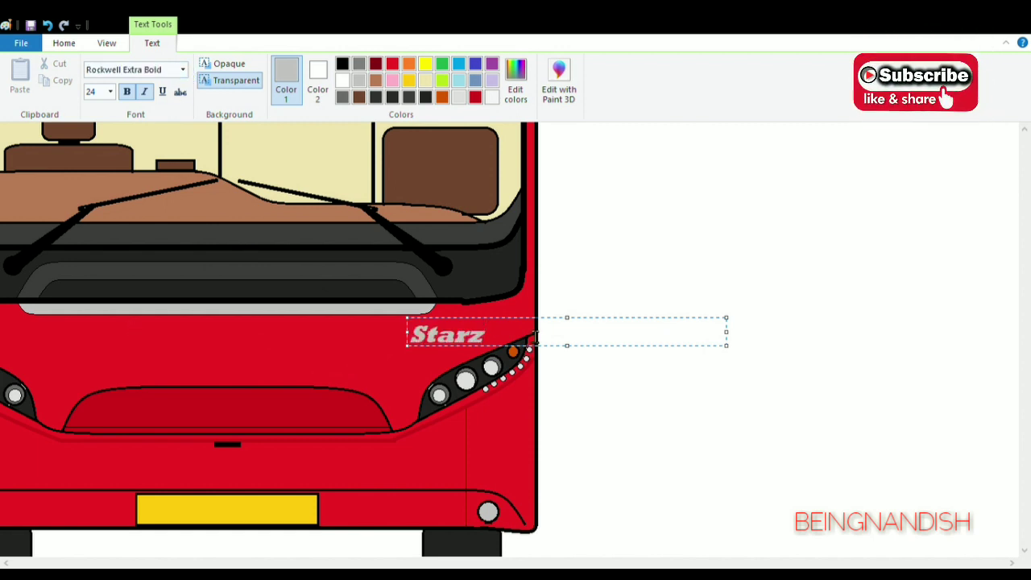
# Move the "Starz" lettering inward from the bus's side edge and reduce its font size.
pyautogui.moveTo(534, 338); pyautogui.dragTo(374, 356)
pyautogui.click(110, 91)
pyautogui.click(95, 234)
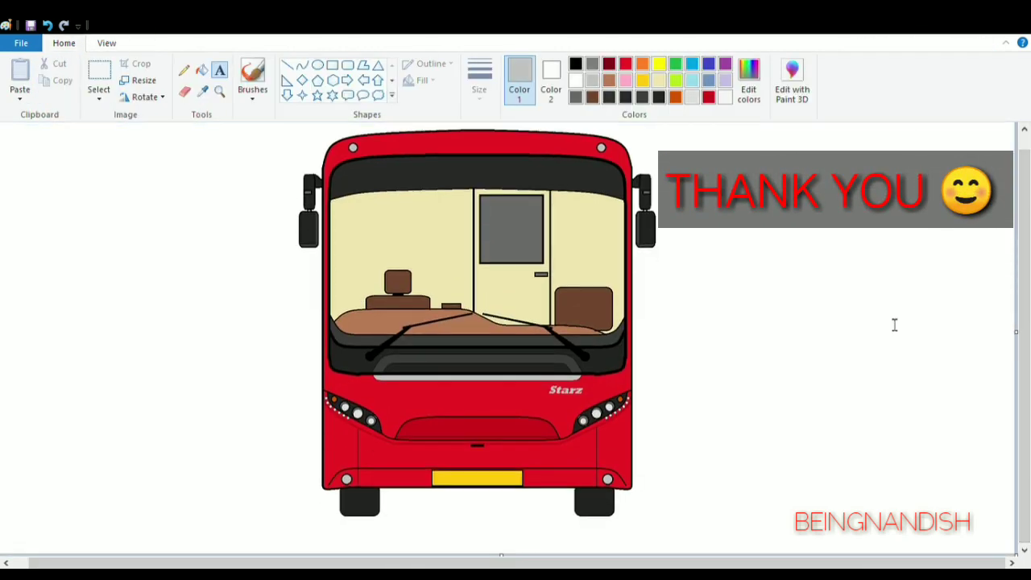
pyautogui.click(106, 43)
pyautogui.click(19, 72)
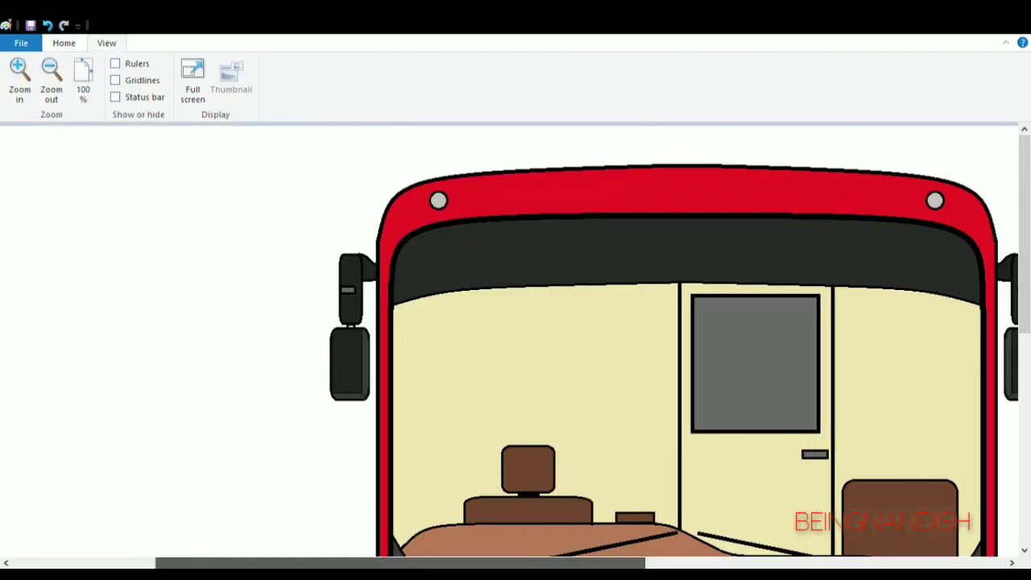